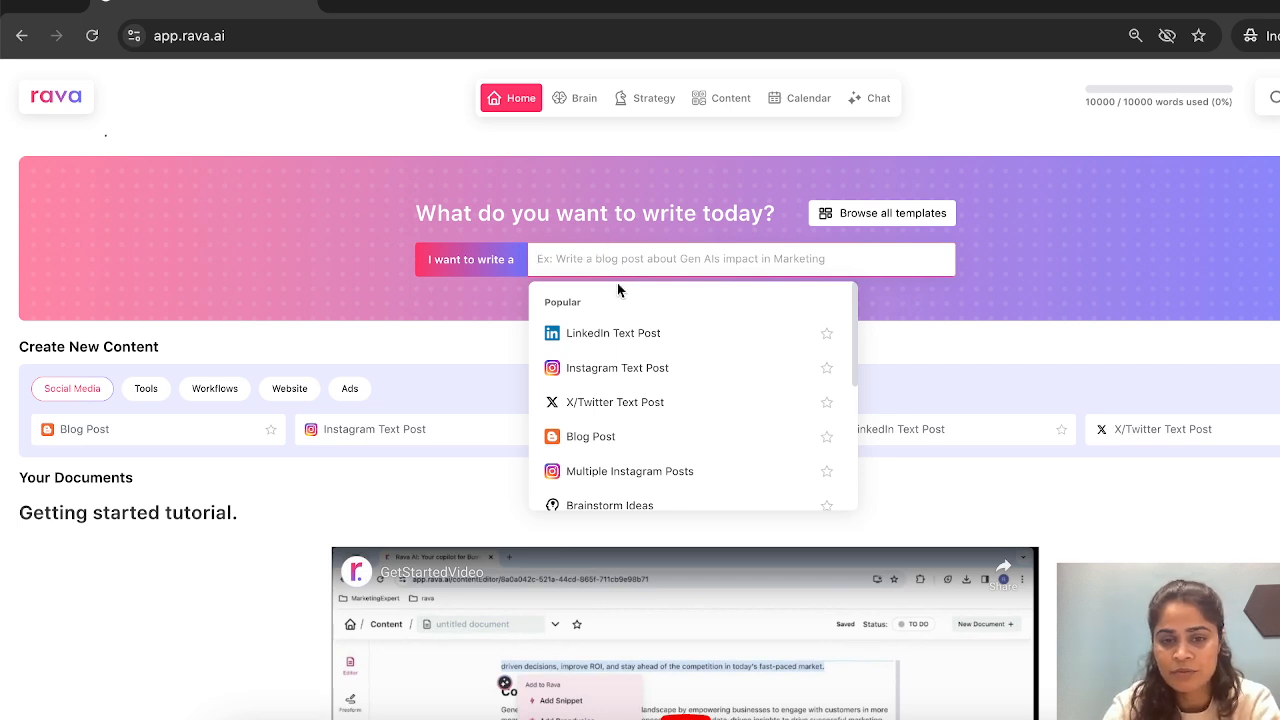
- Browse the content templates offered under the Tools, Workflows and Social Media categories on the home page
left_click(948, 366)
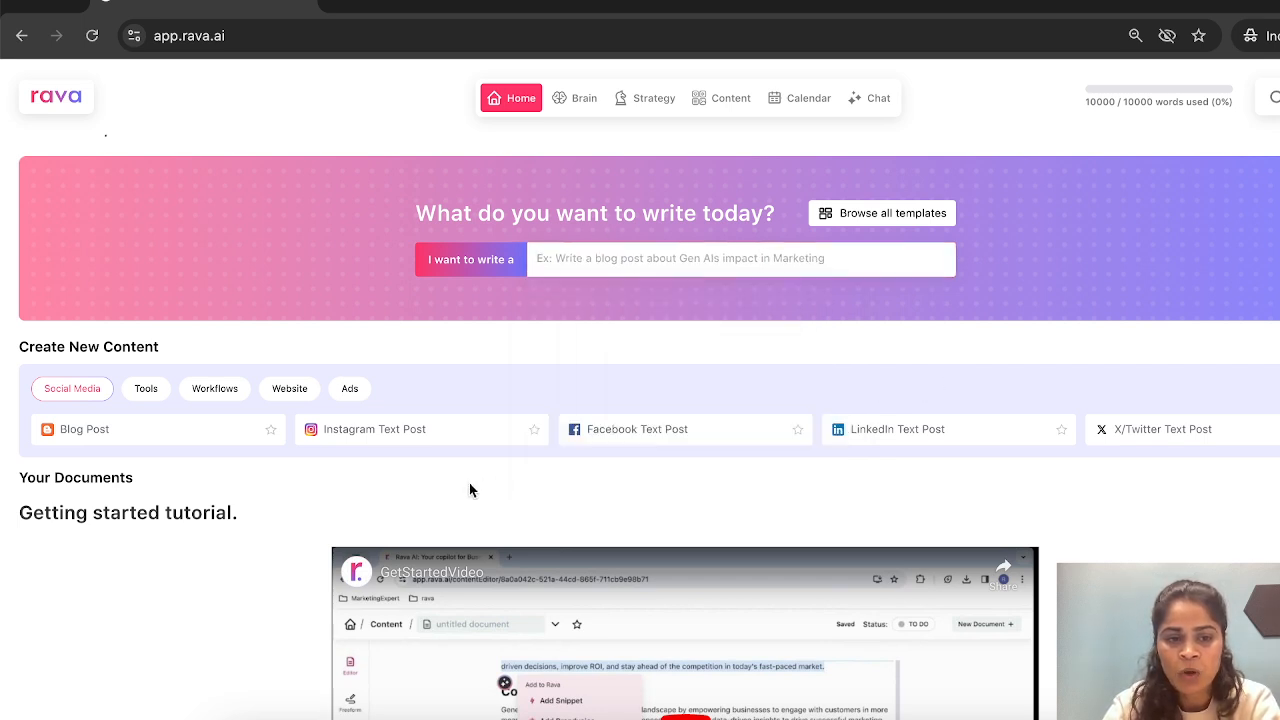
scroll(137, 372, "down", 1)
left_click(156, 378)
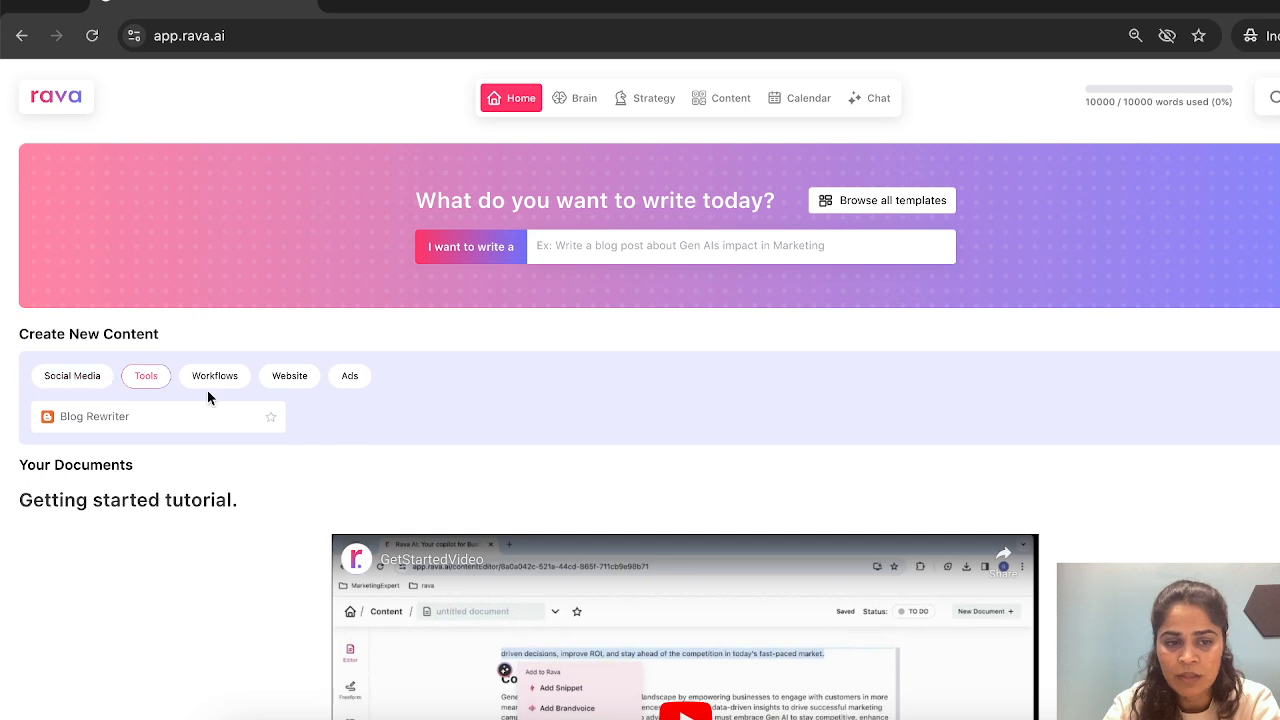
left_click(214, 381)
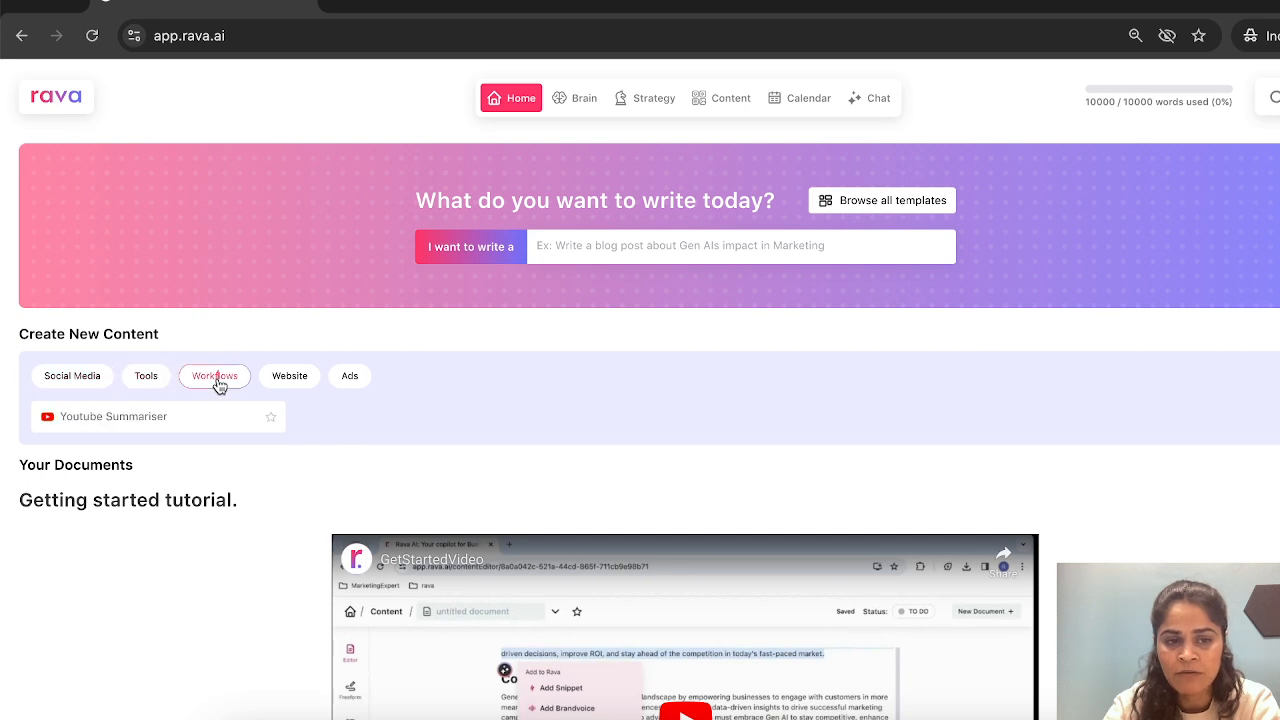
left_click(153, 386)
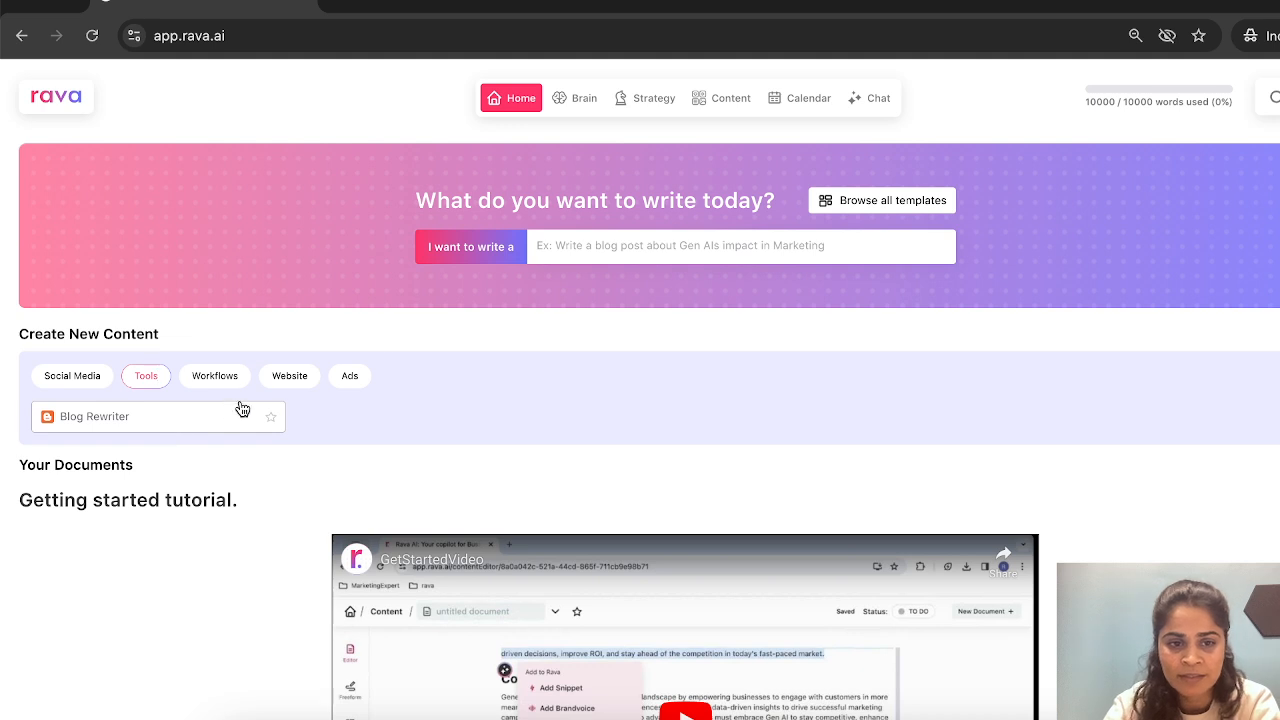
left_click(86, 386)
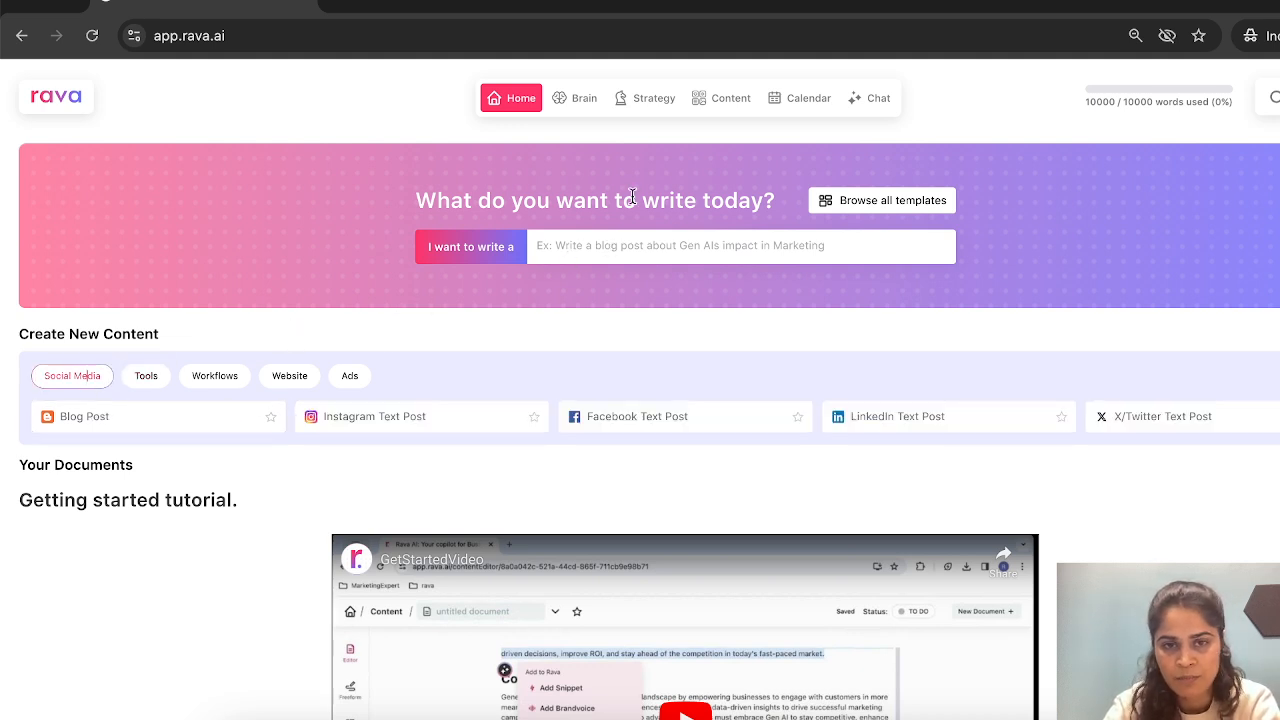
- Open the Company Brief in the Brain section and review its problem statement, solution, customers and target audience
mouse_move(571, 108)
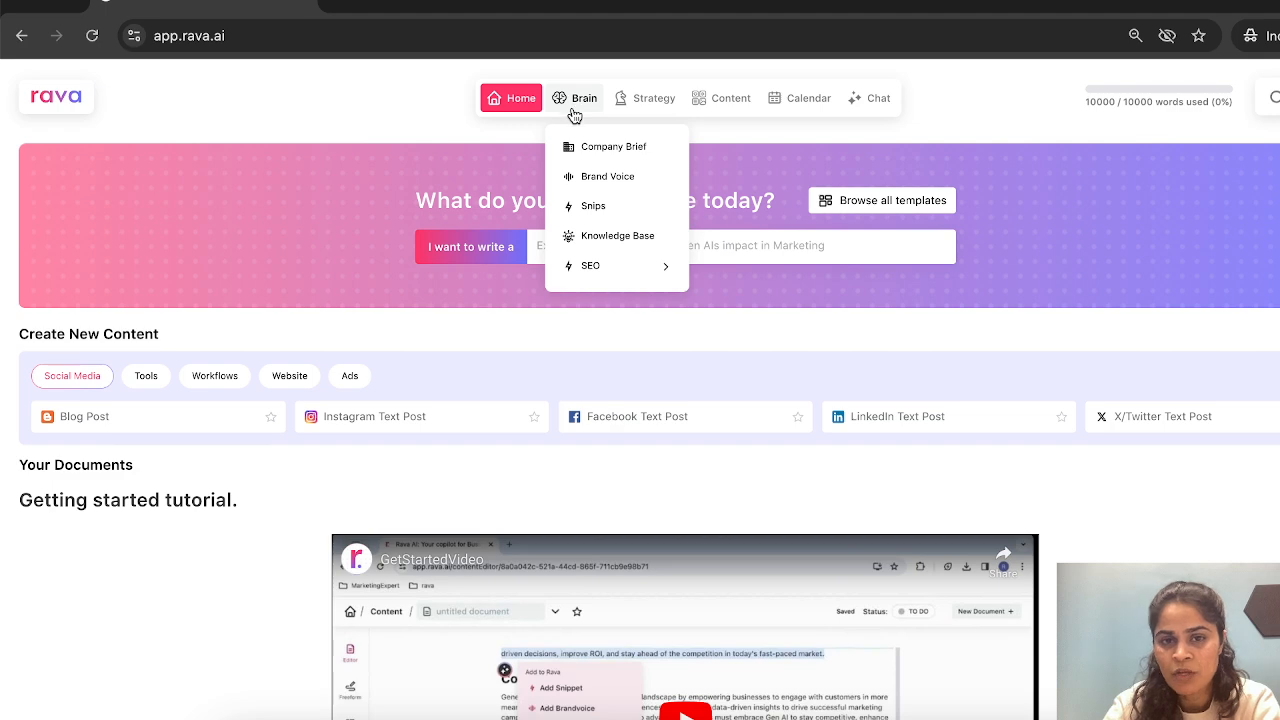
left_click(588, 146)
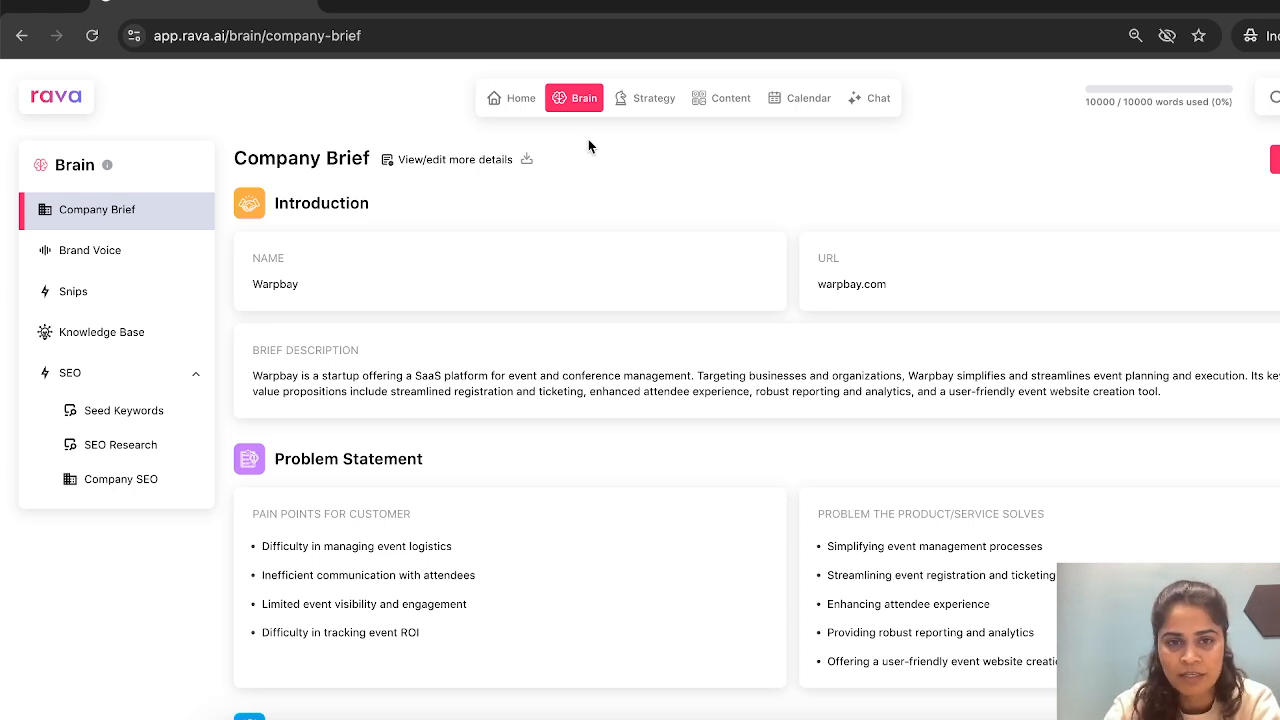
mouse_move(569, 106)
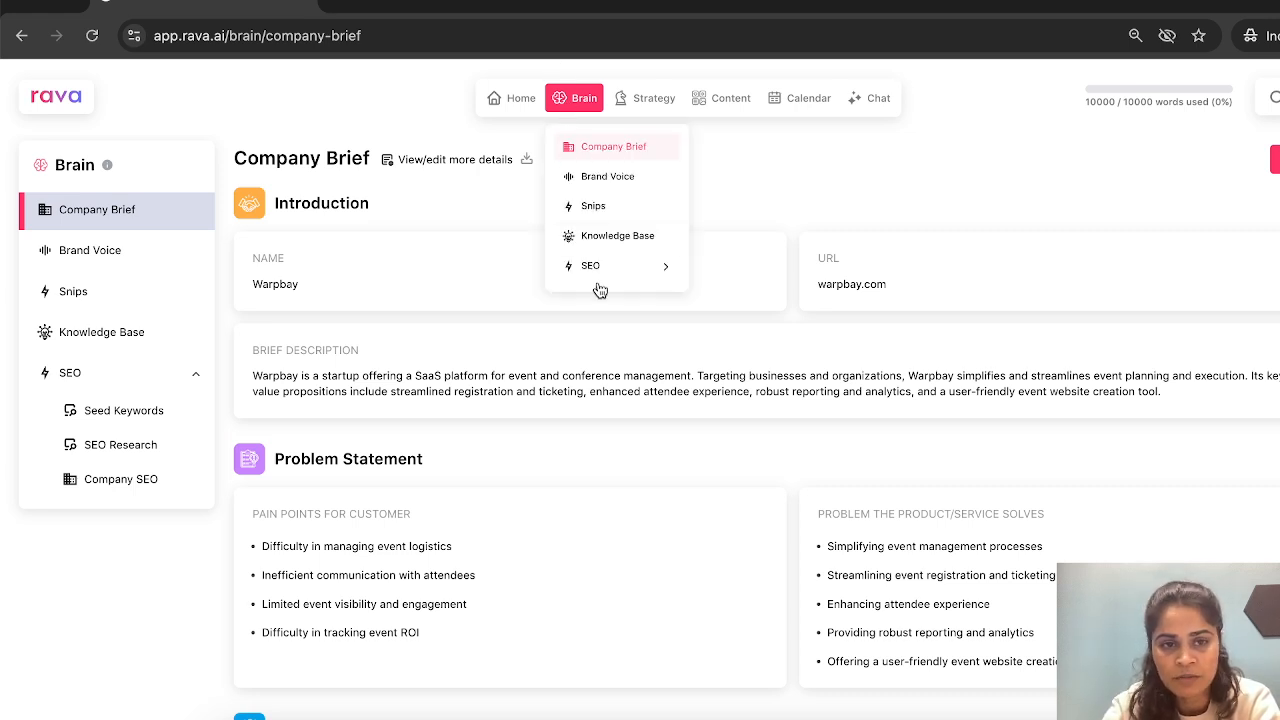
scroll(788, 291, "down", 3)
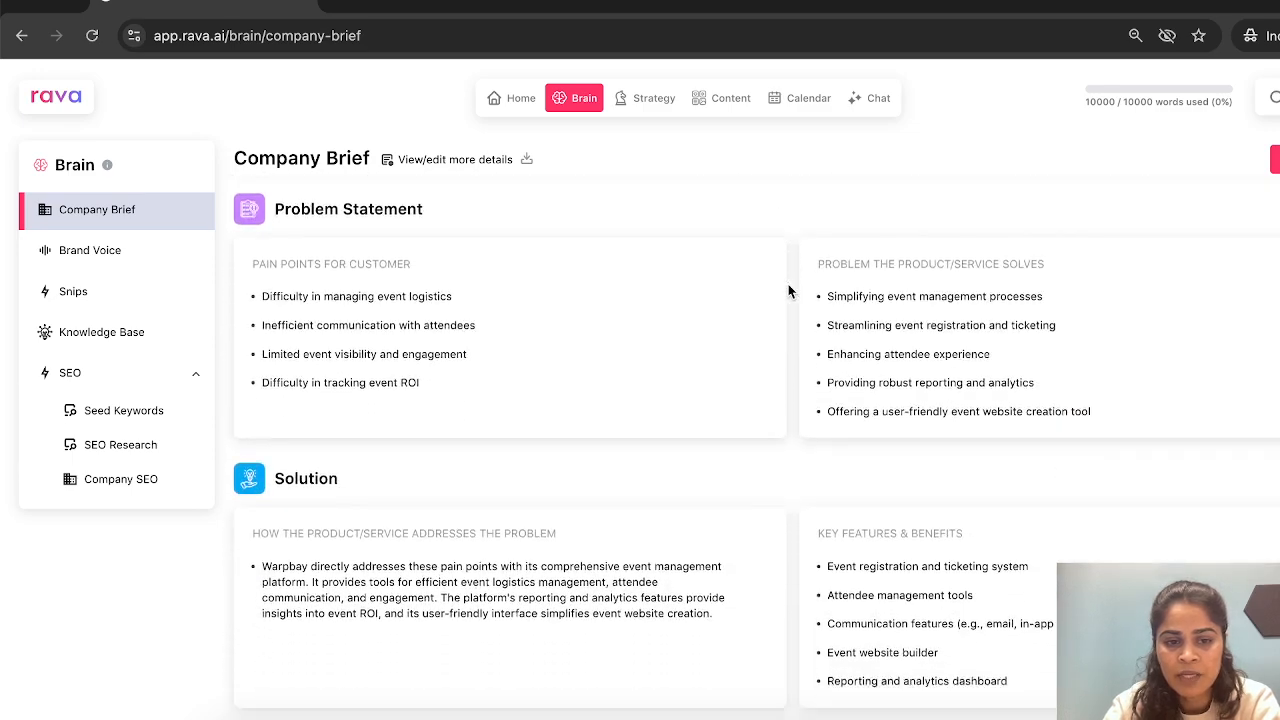
scroll(788, 291, "down", 2)
scroll(788, 291, "up", 1)
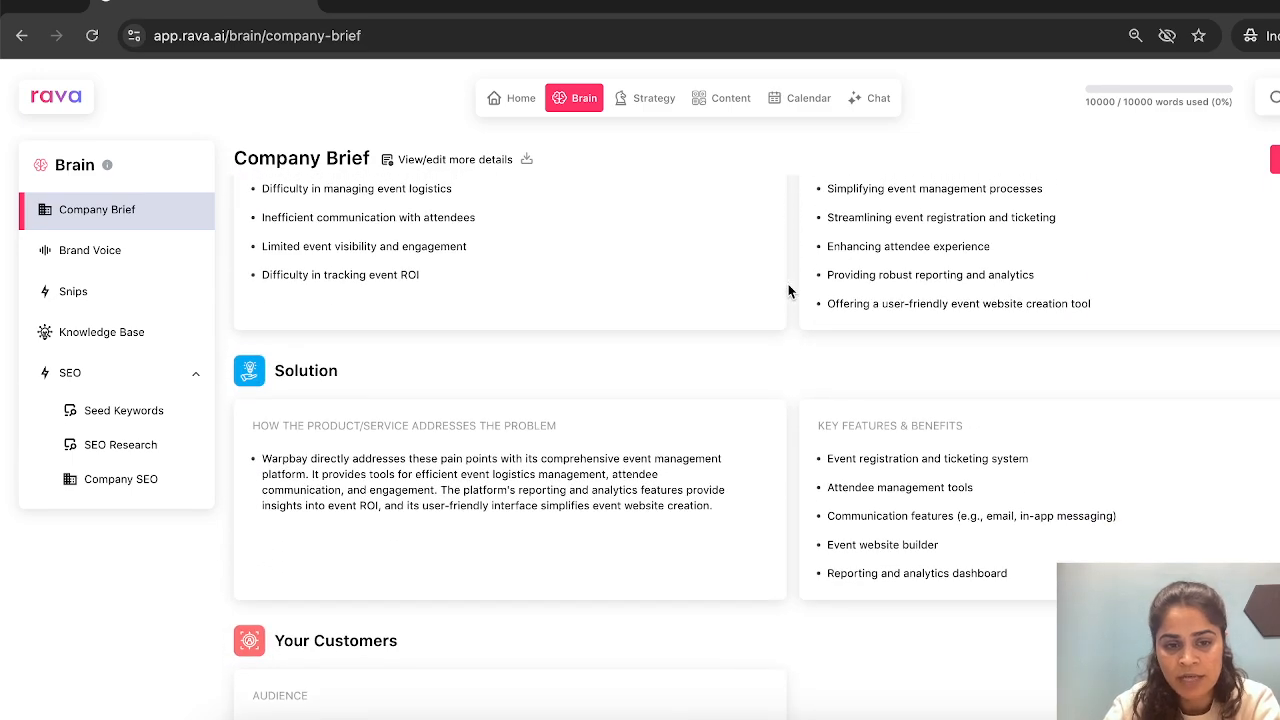
scroll(788, 288, "up", 3)
scroll(788, 288, "down", 2)
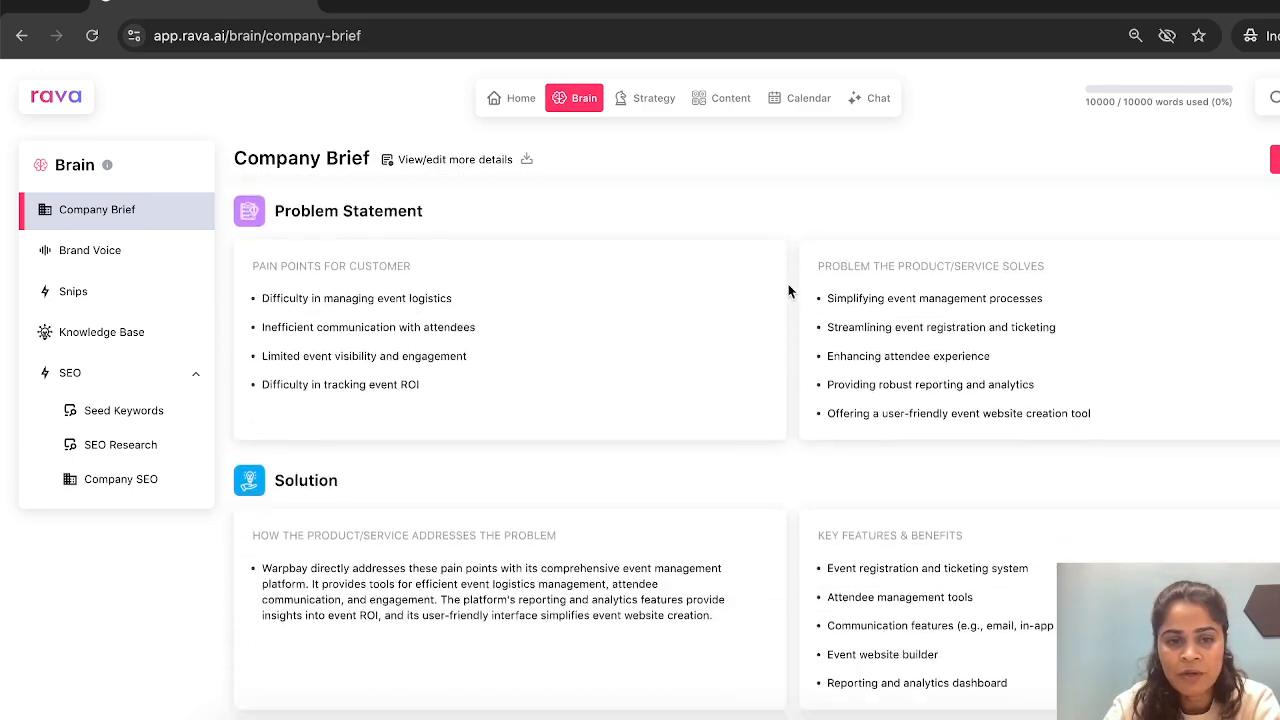
scroll(788, 291, "up", 2)
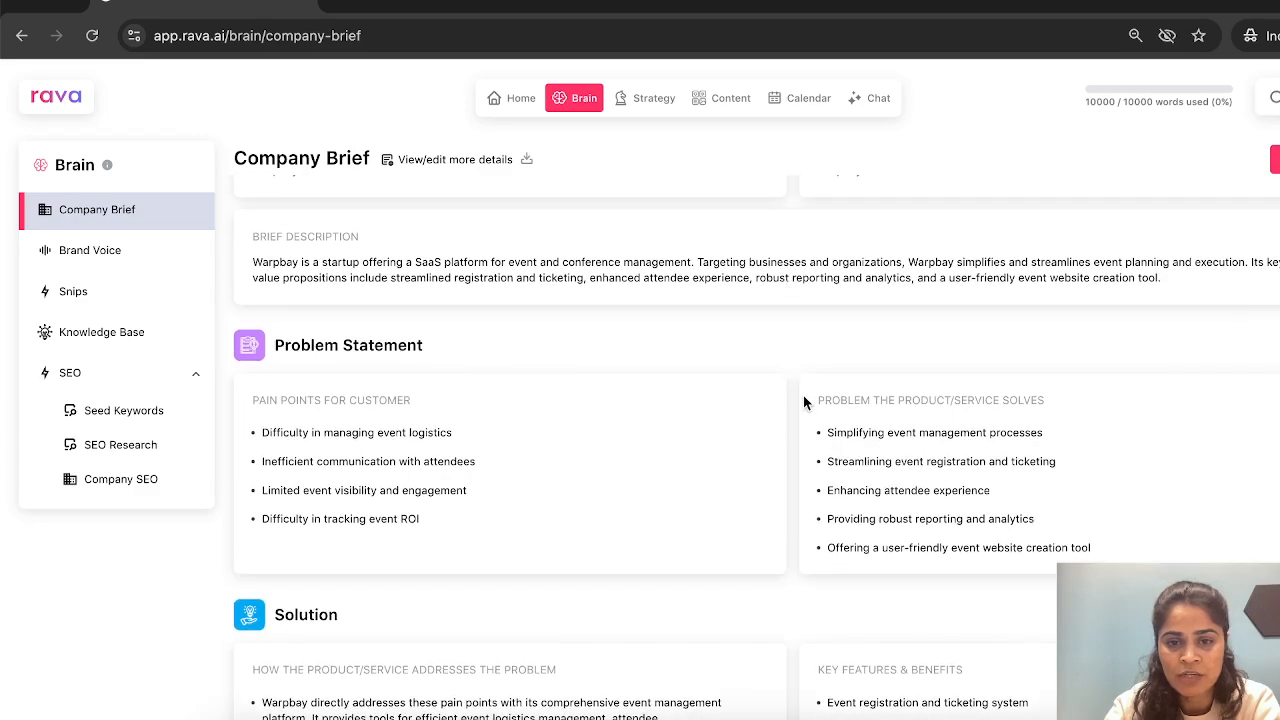
scroll(760, 565, "down", 3)
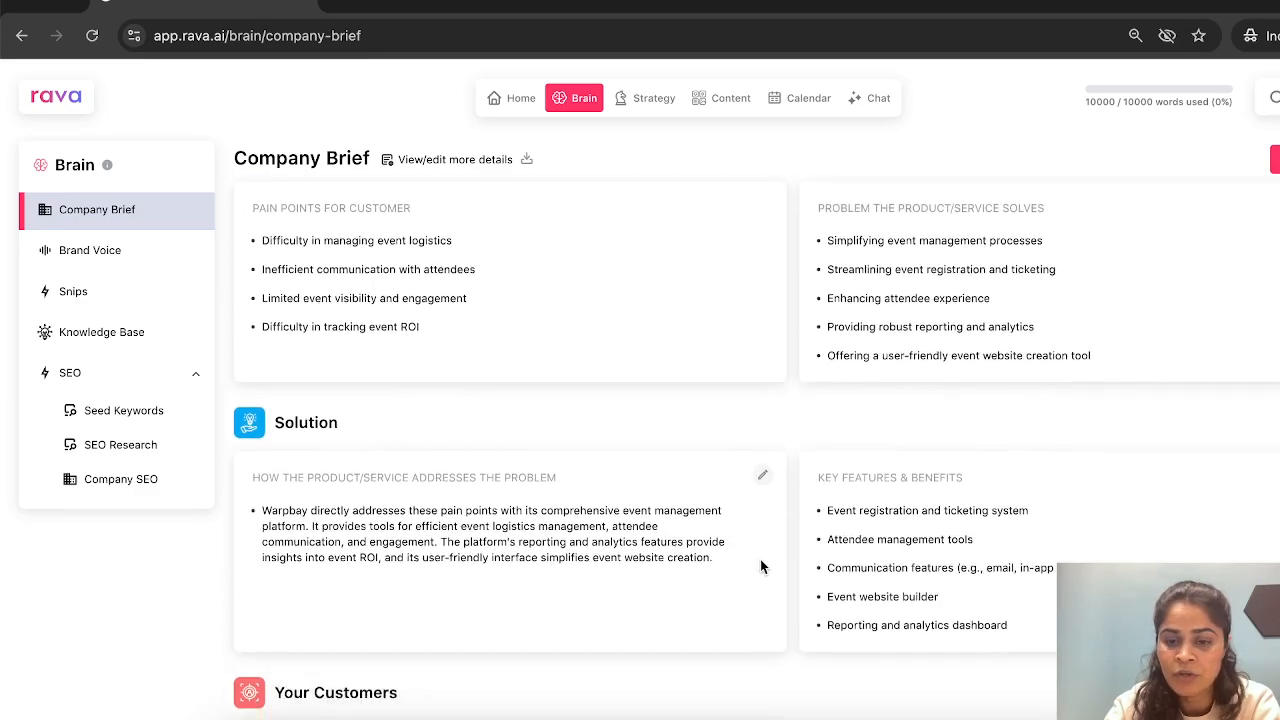
scroll(760, 563, "down", 3)
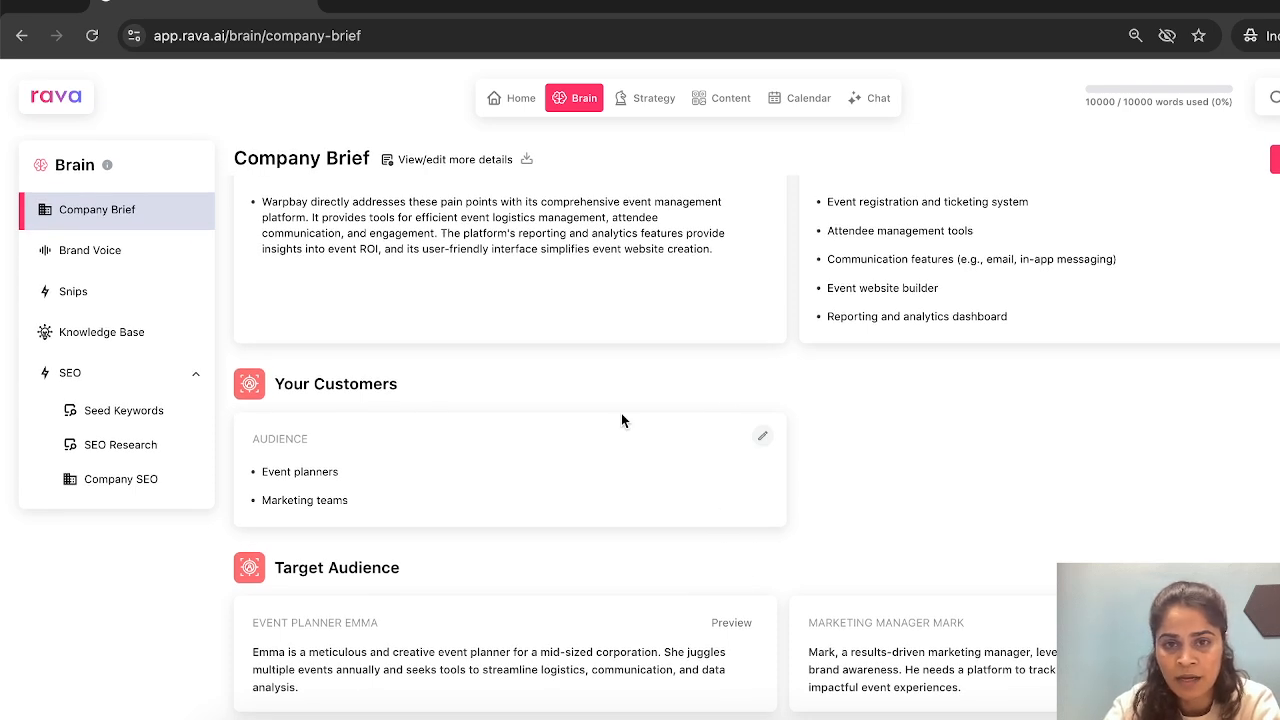
- Create a new knowledge base named Rava AI with no description
left_click(76, 336)
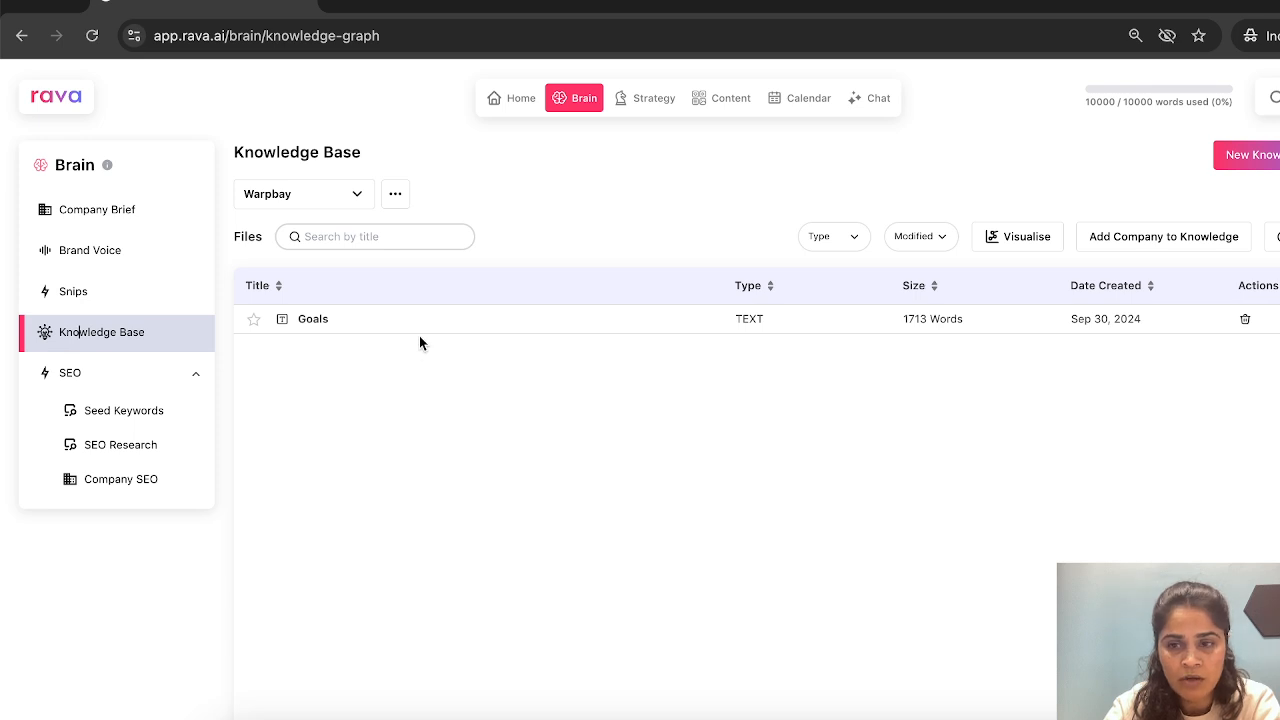
left_click(1240, 156)
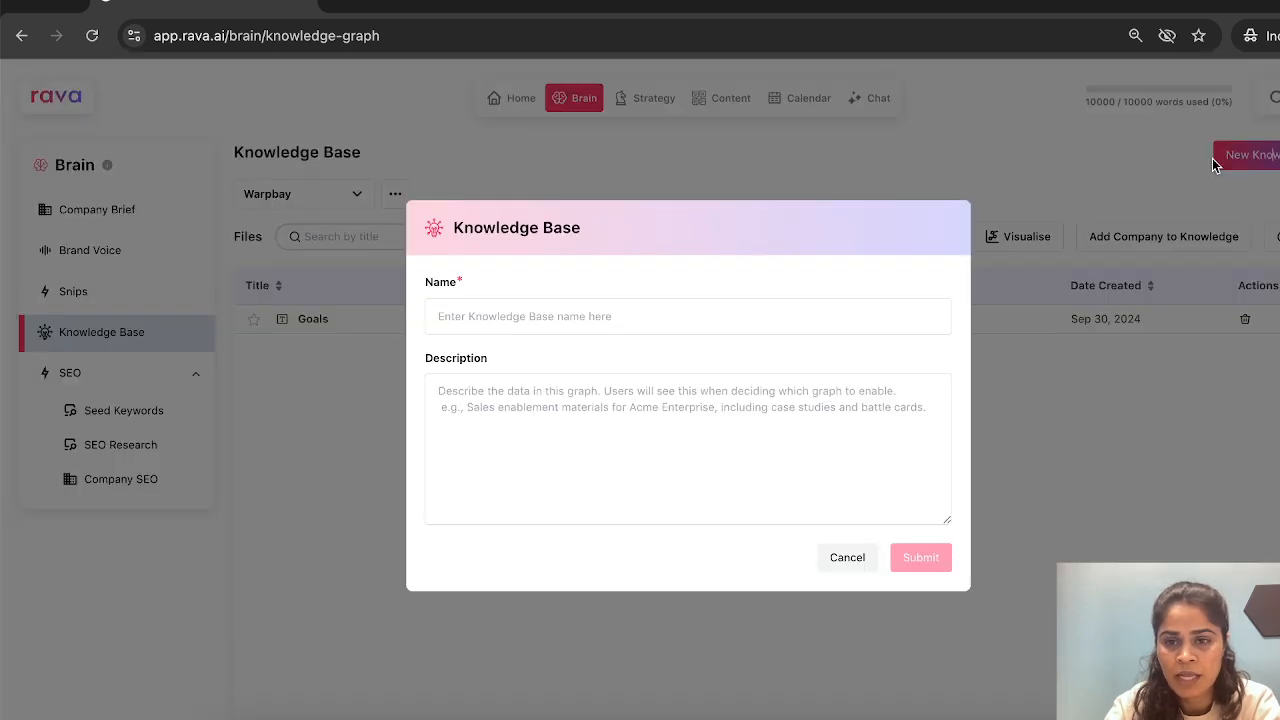
left_click(670, 328)
type("Rava")
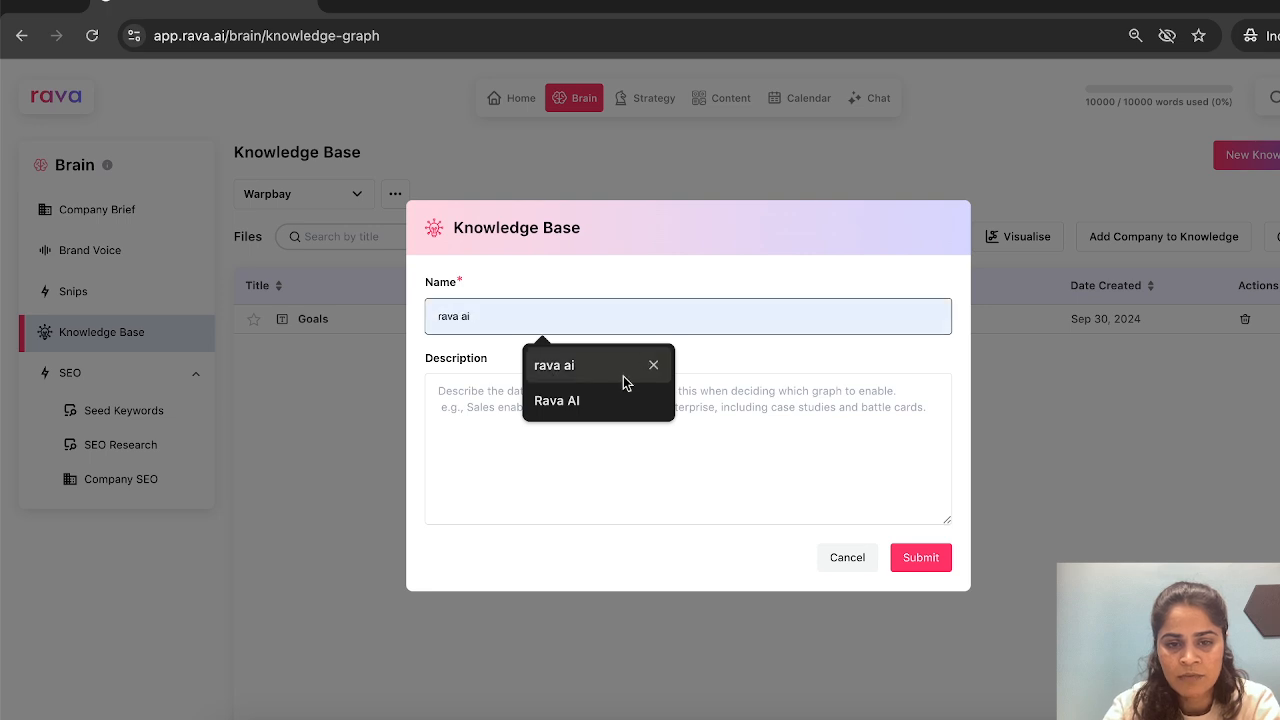
left_click(609, 400)
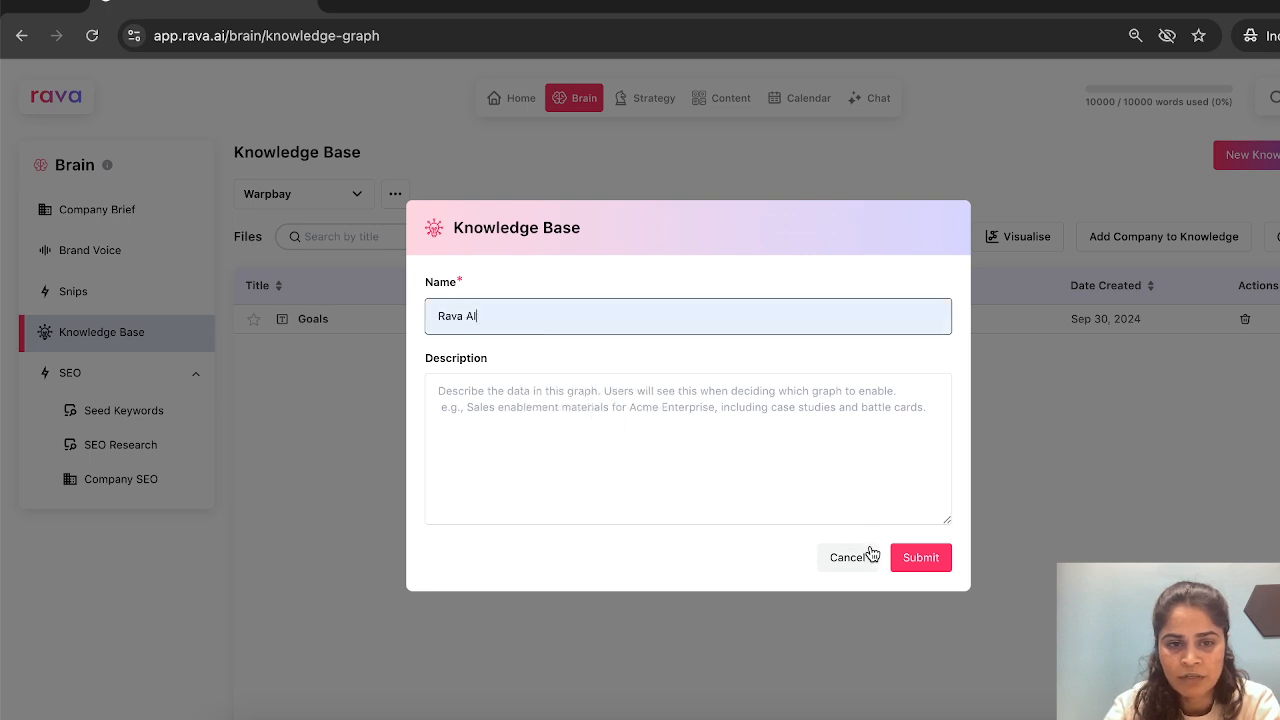
left_click(905, 561)
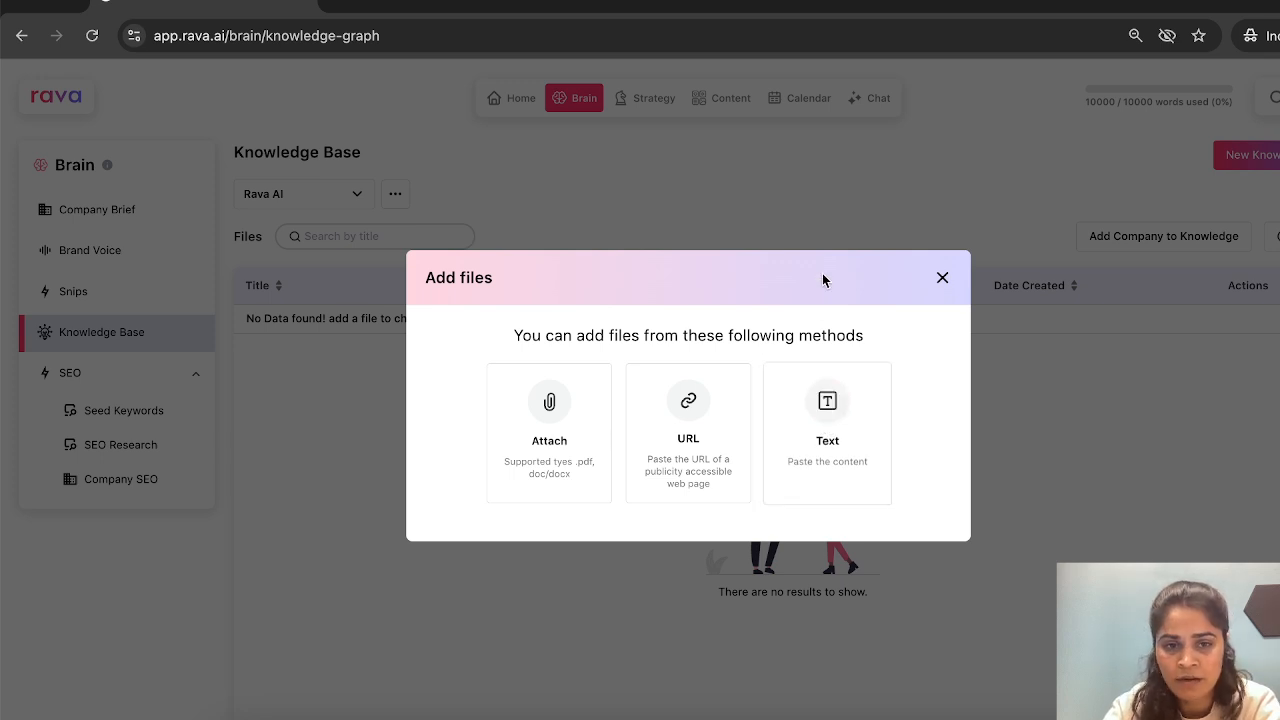
left_click(819, 443)
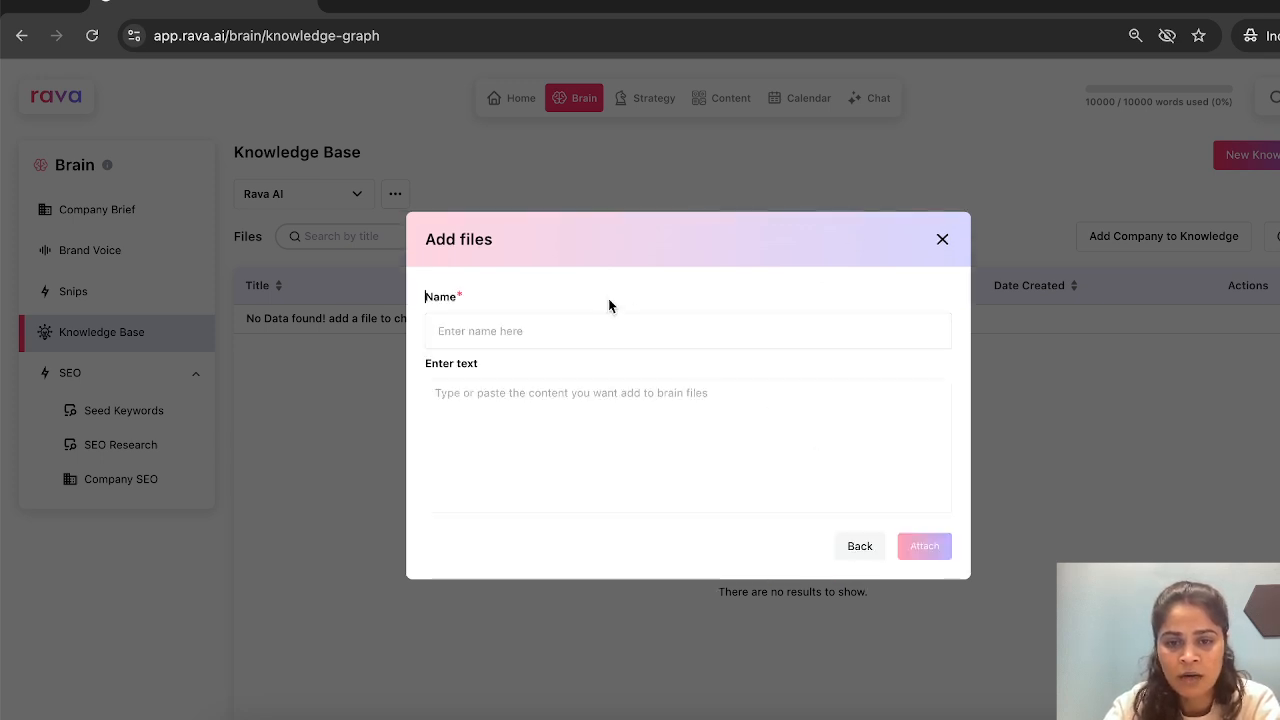
left_click(572, 398)
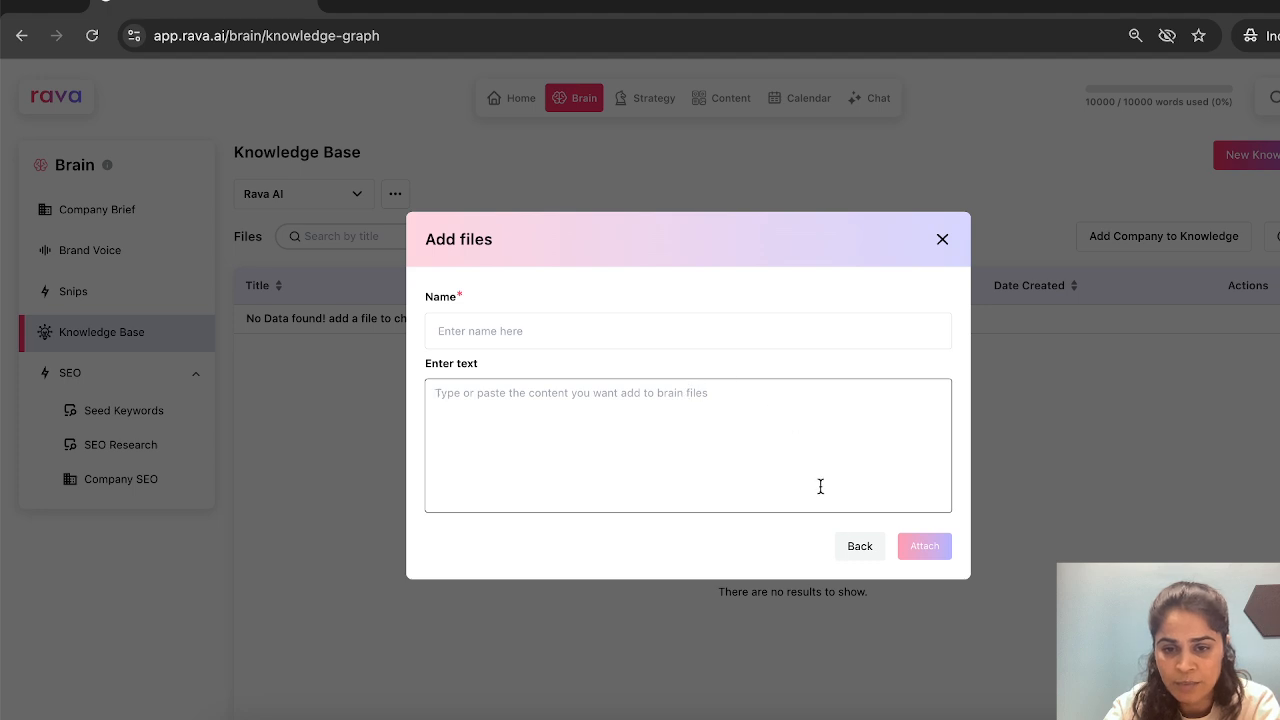
left_click(862, 548)
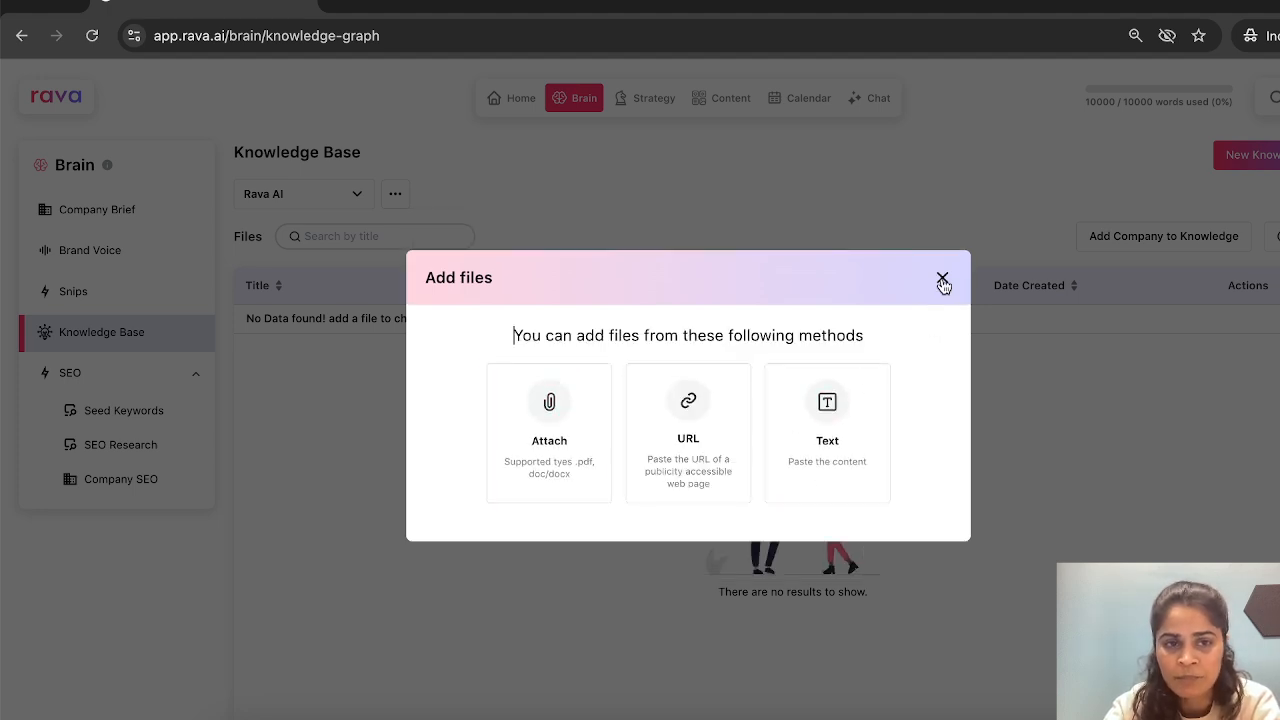
left_click(707, 430)
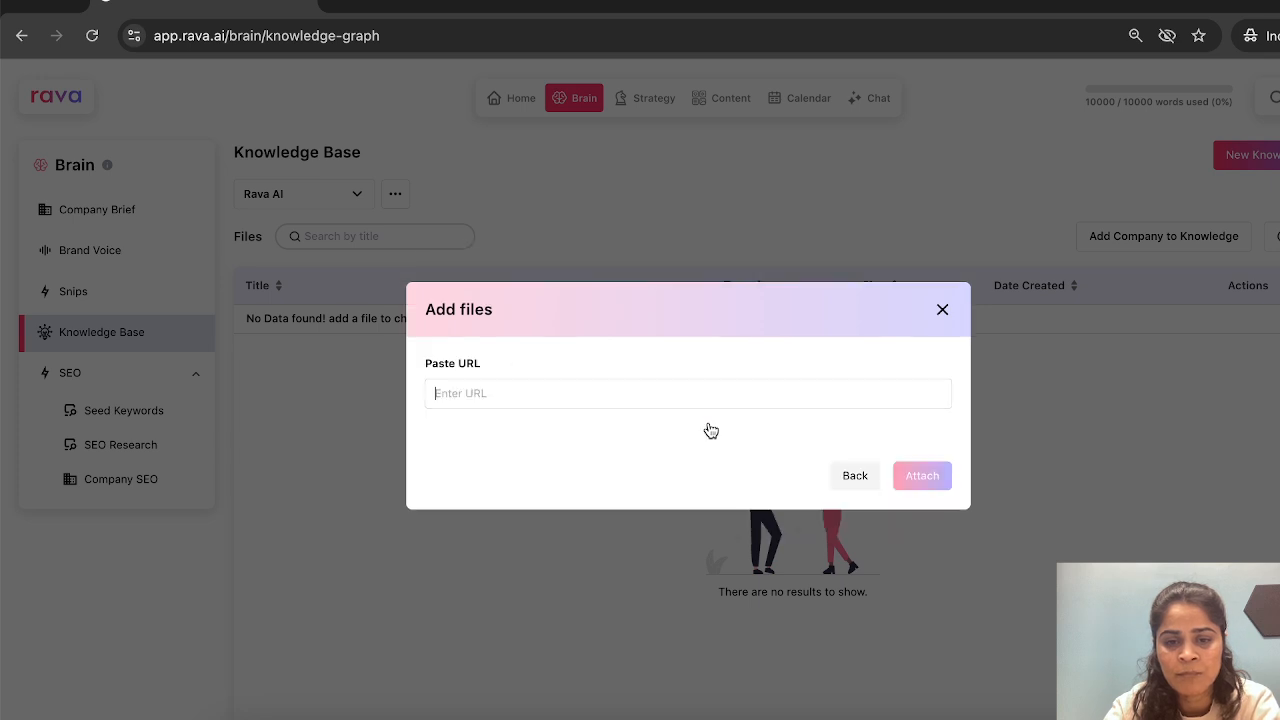
left_click(566, 400)
type("htt")
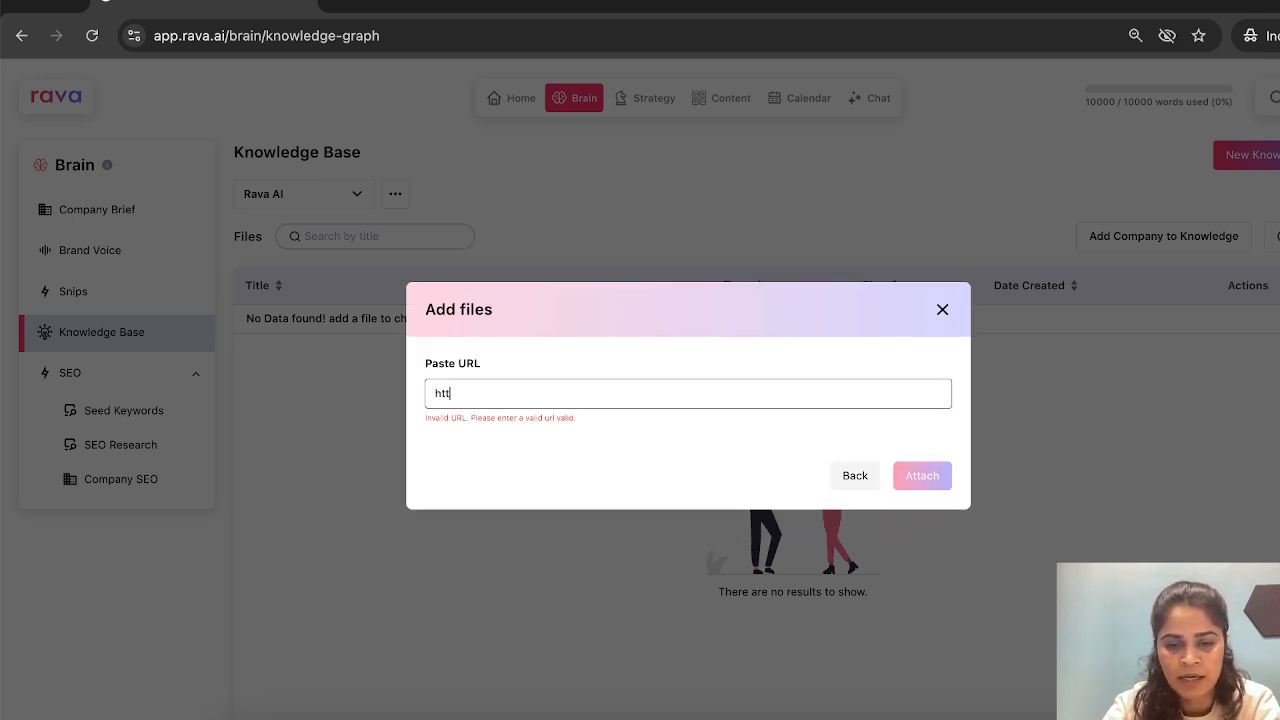
key("BackSpace")
type("tps:")
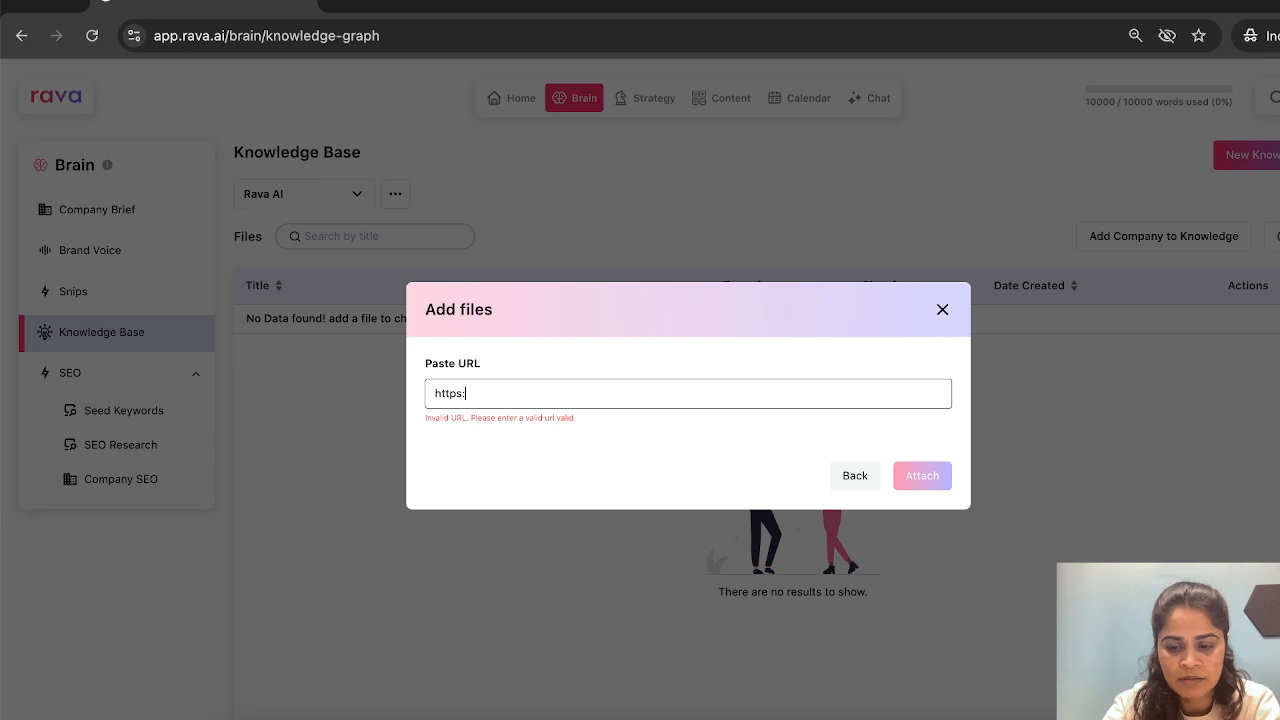
type("//blog.rava.")
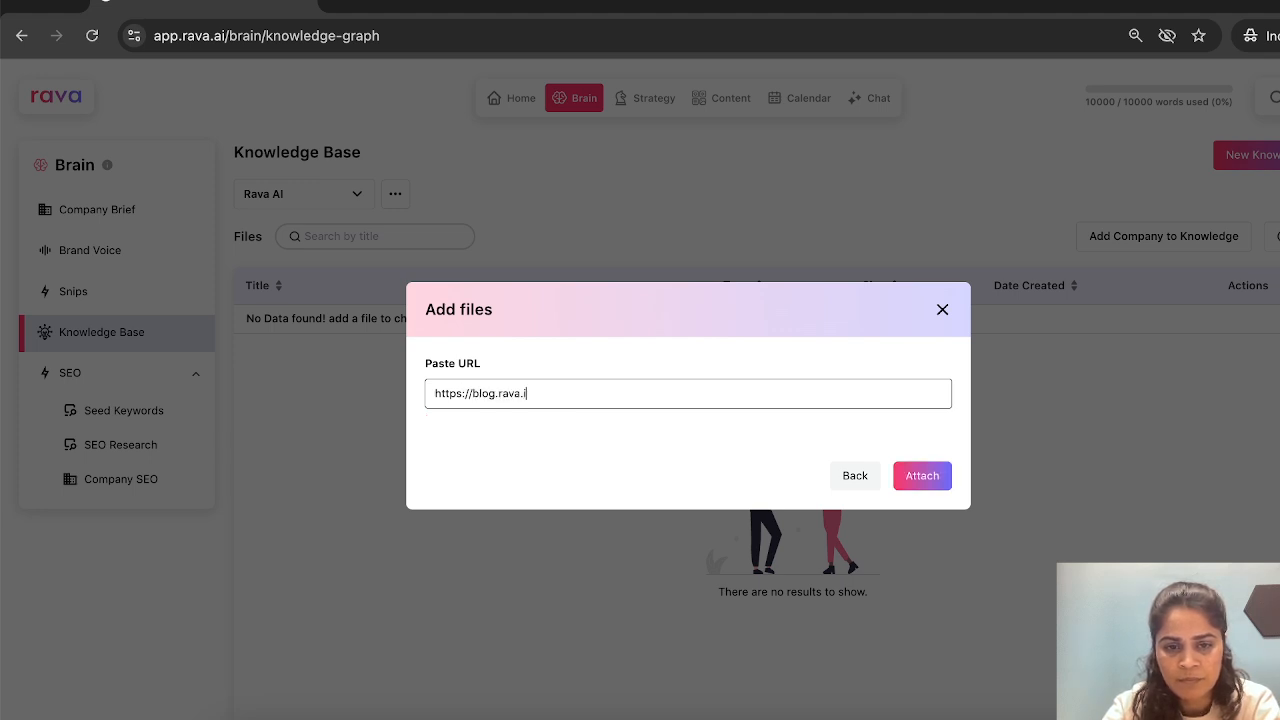
type("ai")
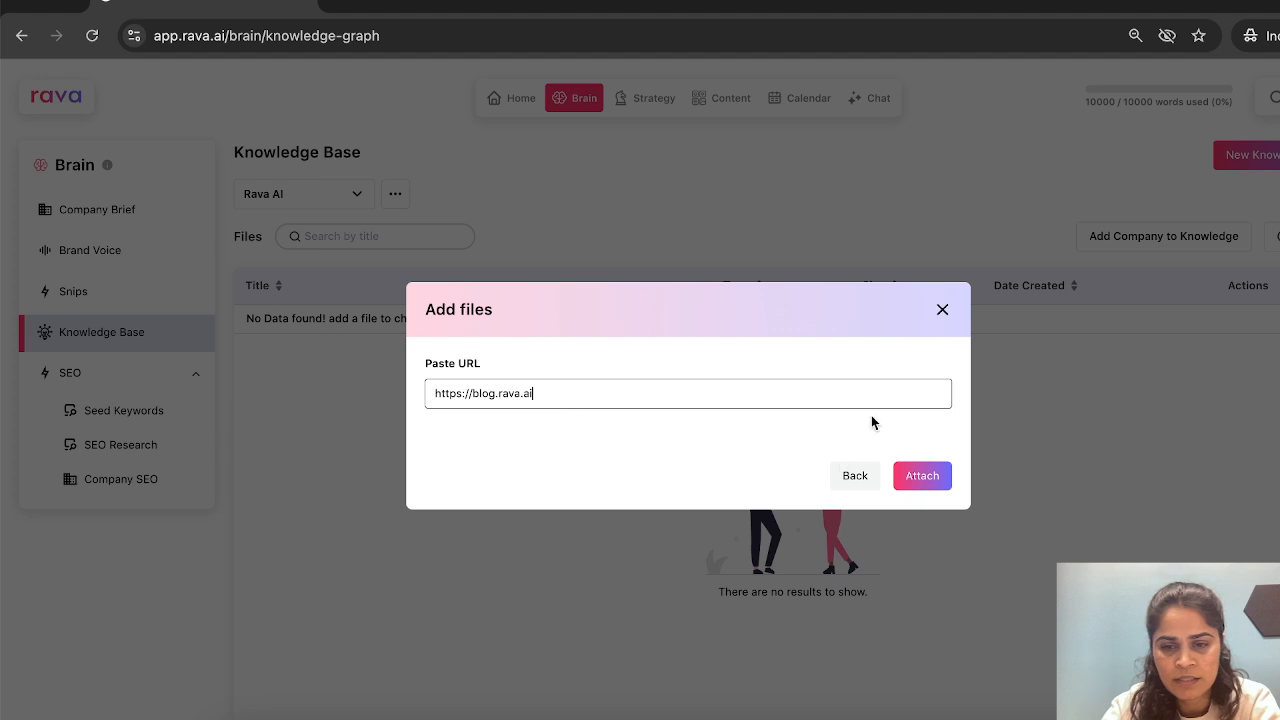
left_click(908, 471)
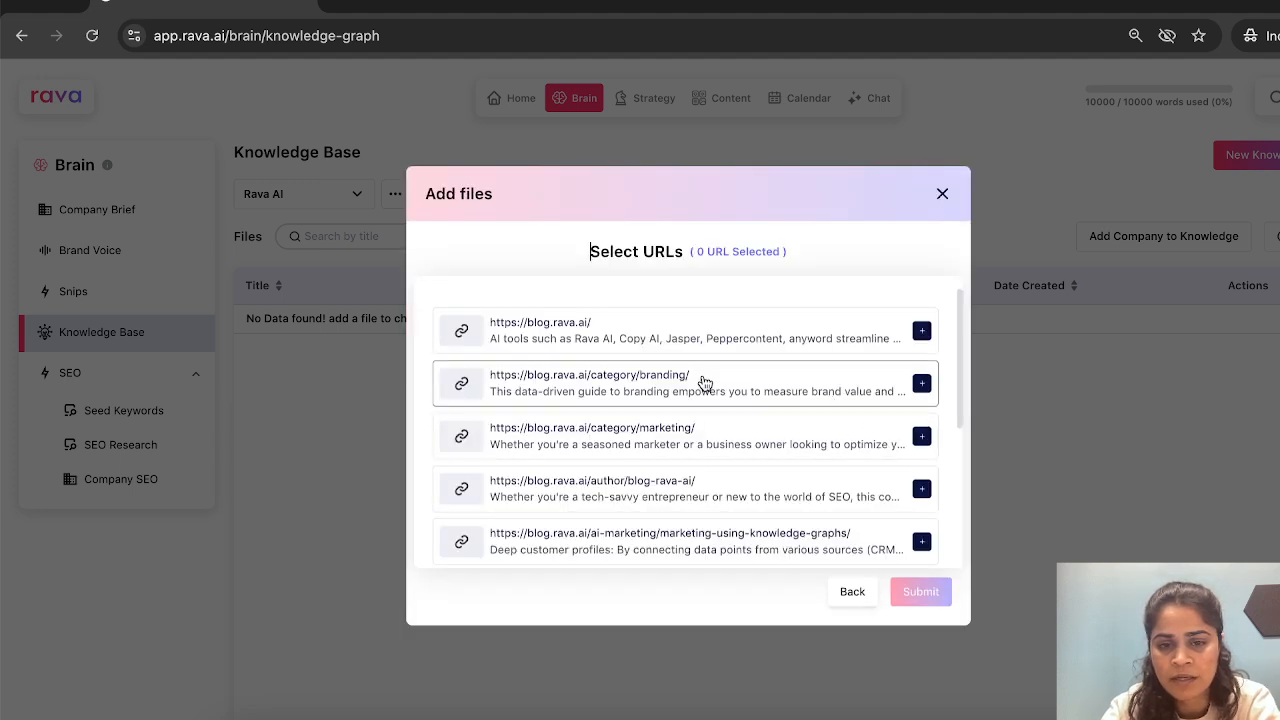
- Try to select the blog's marketing-using-knowledge-graphs page as a source, and close the file-adding dialog without submitting
scroll(709, 431, "down", 2)
scroll(735, 423, "down", 1)
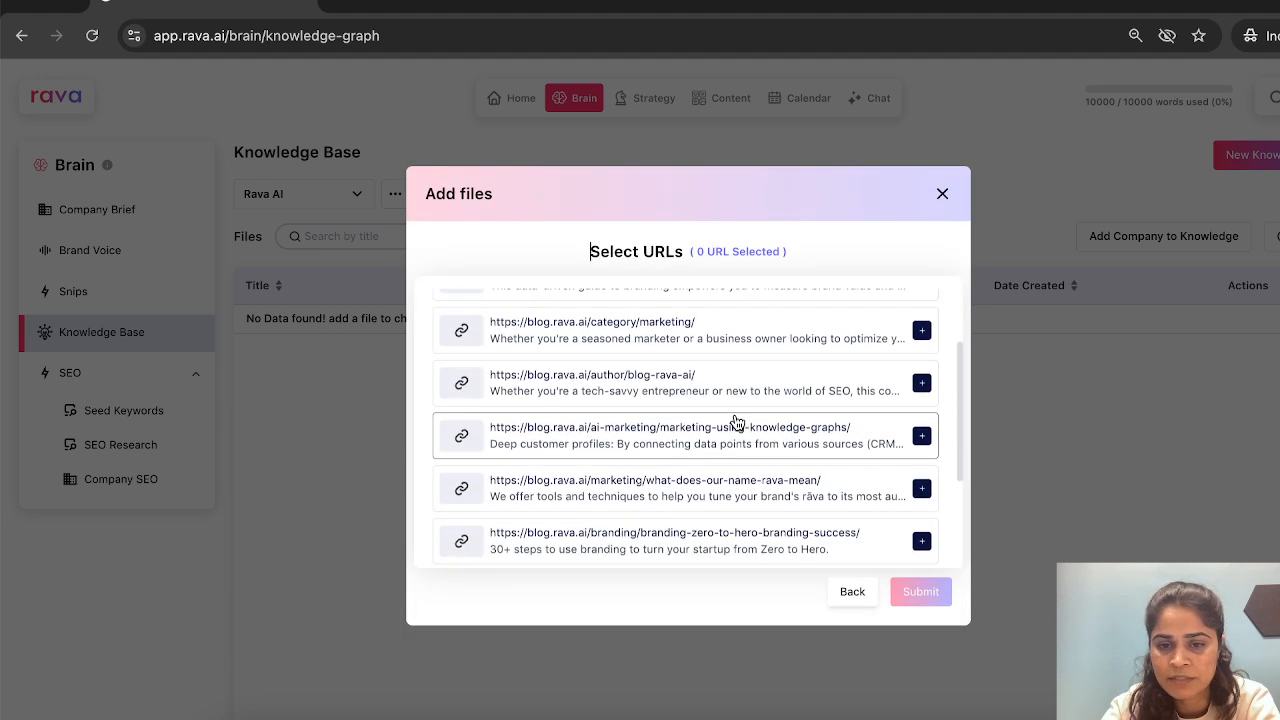
left_click(921, 437)
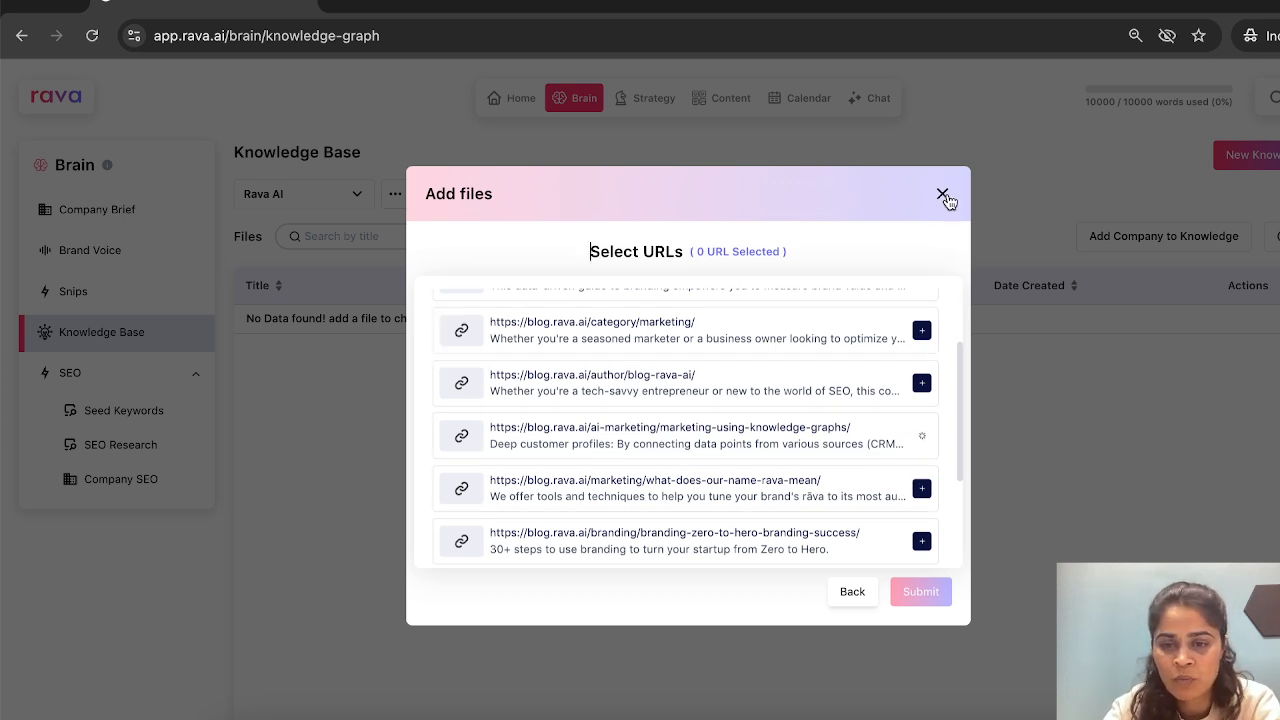
scroll(915, 470, "down", 1)
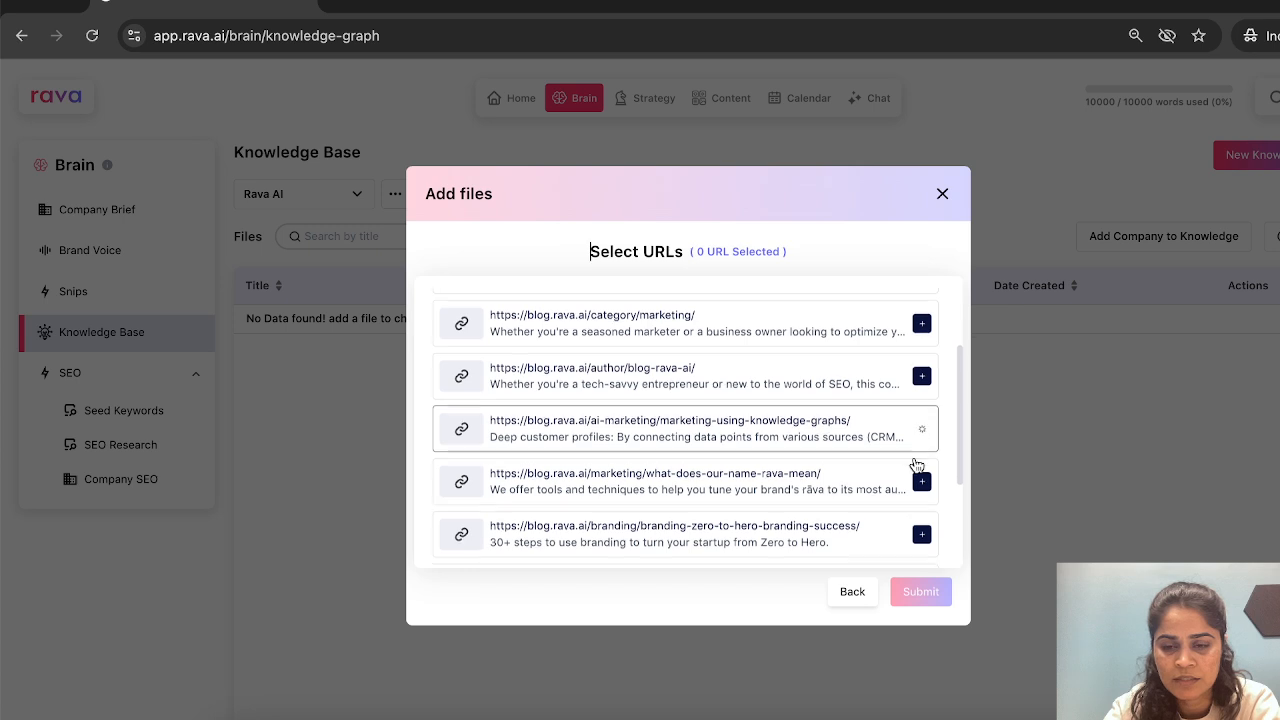
scroll(914, 457, "up", 1)
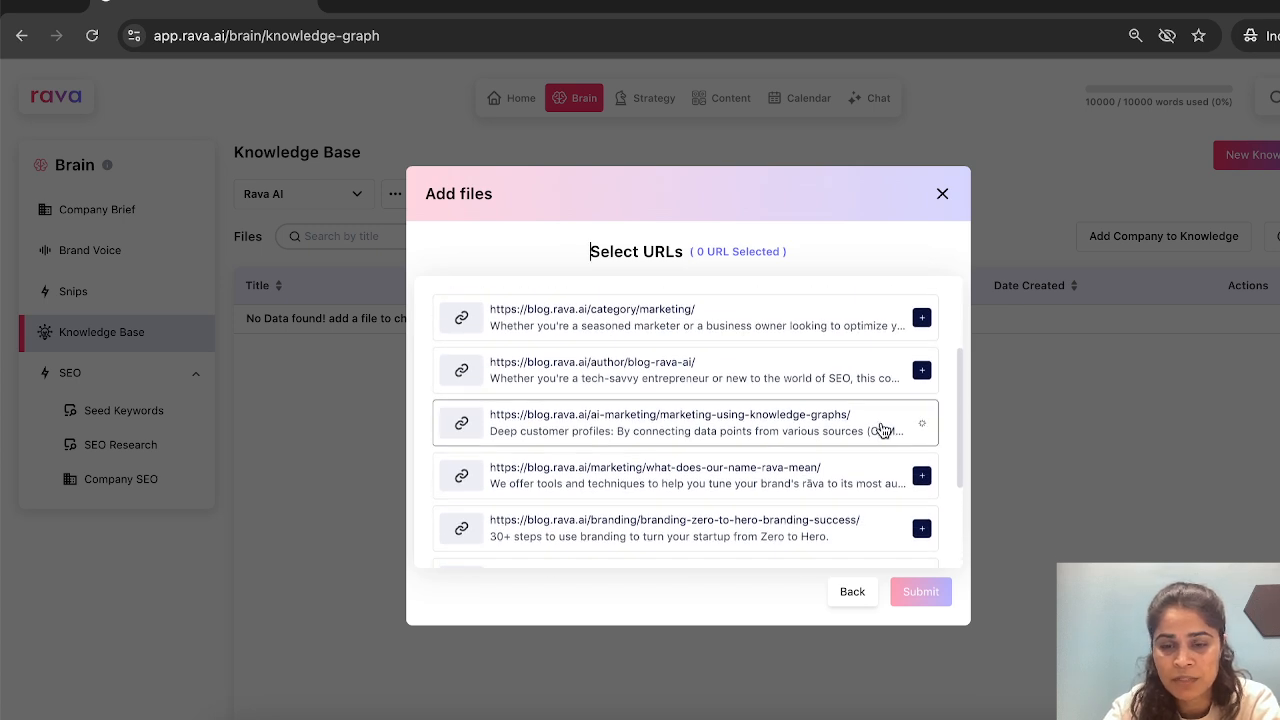
scroll(880, 430, "down", 1)
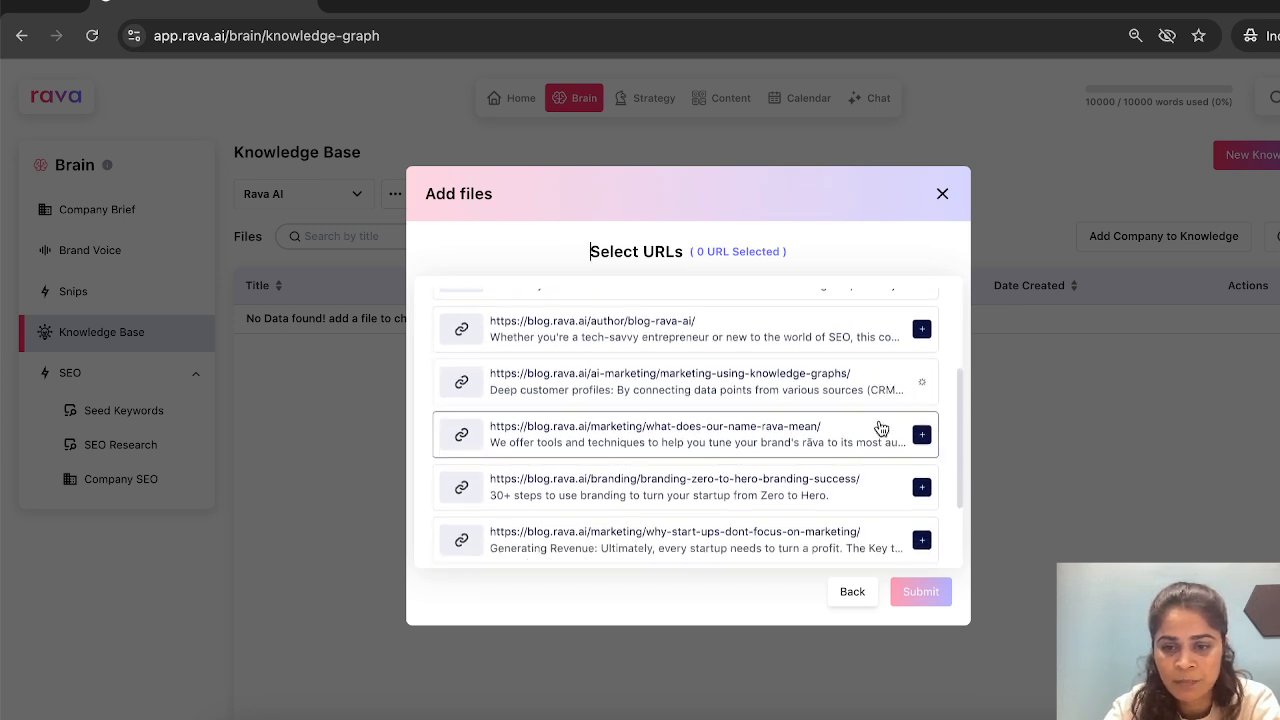
left_click(941, 195)
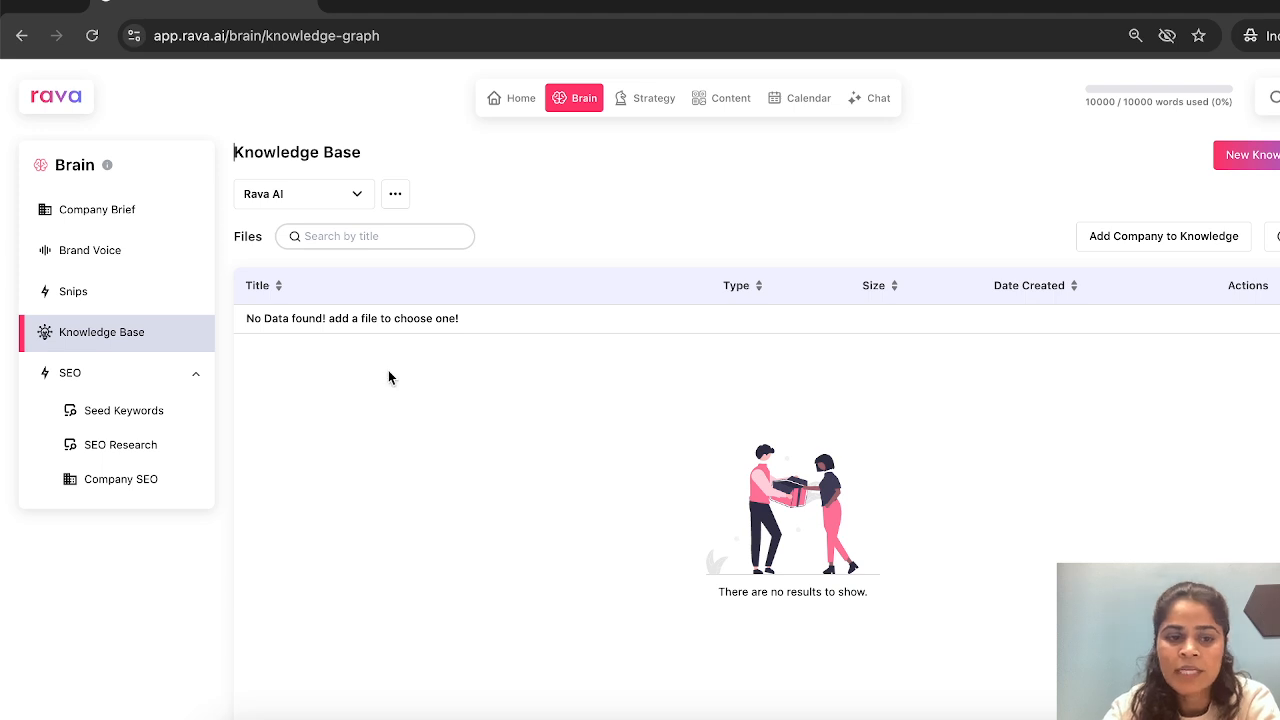
- Review the Company SEO keyword list in the Brain section, then view the keyword-adding form and close it without submitting
left_click(148, 482)
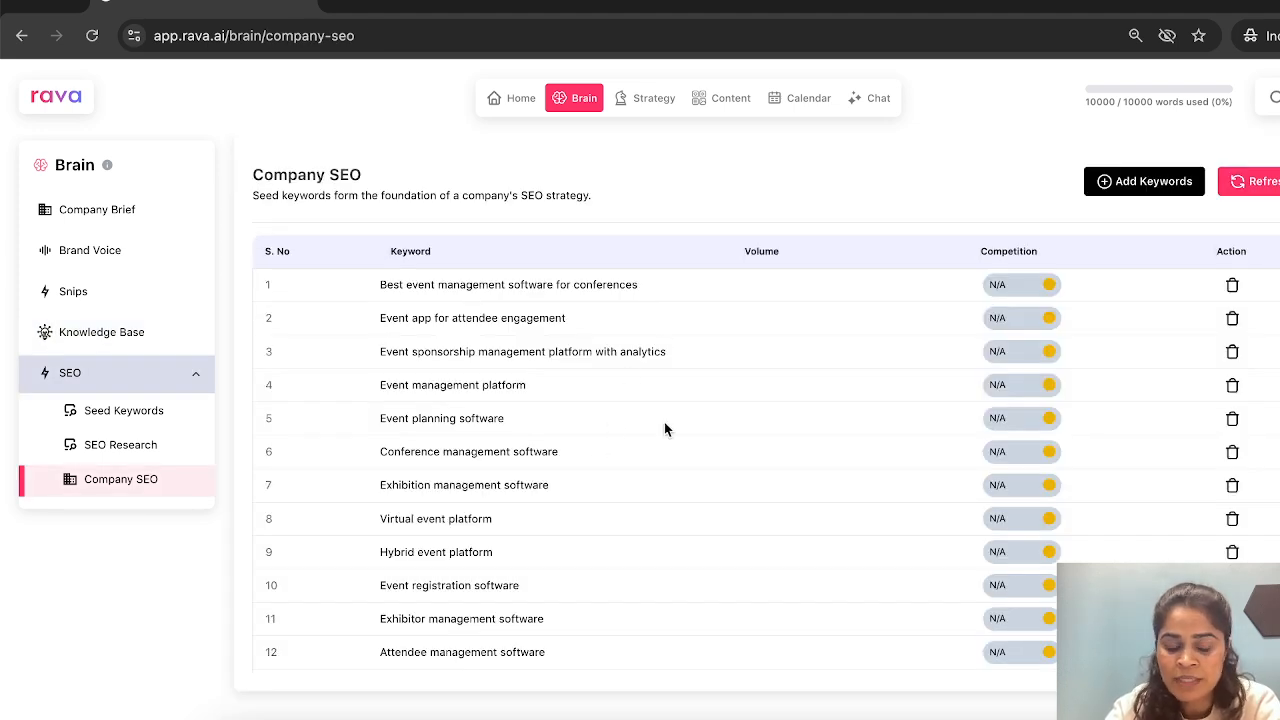
scroll(664, 422, "down", 1)
scroll(664, 422, "up", 1)
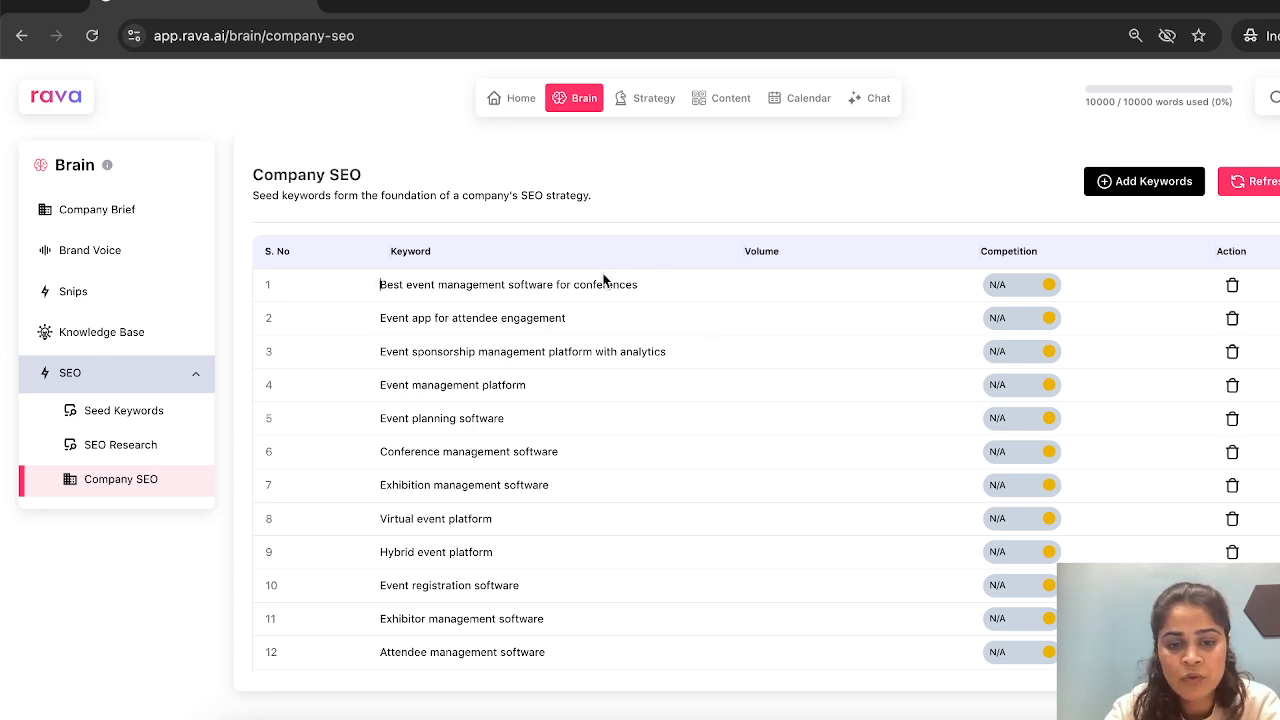
left_click_drag(380, 284, 657, 535)
left_click(666, 263)
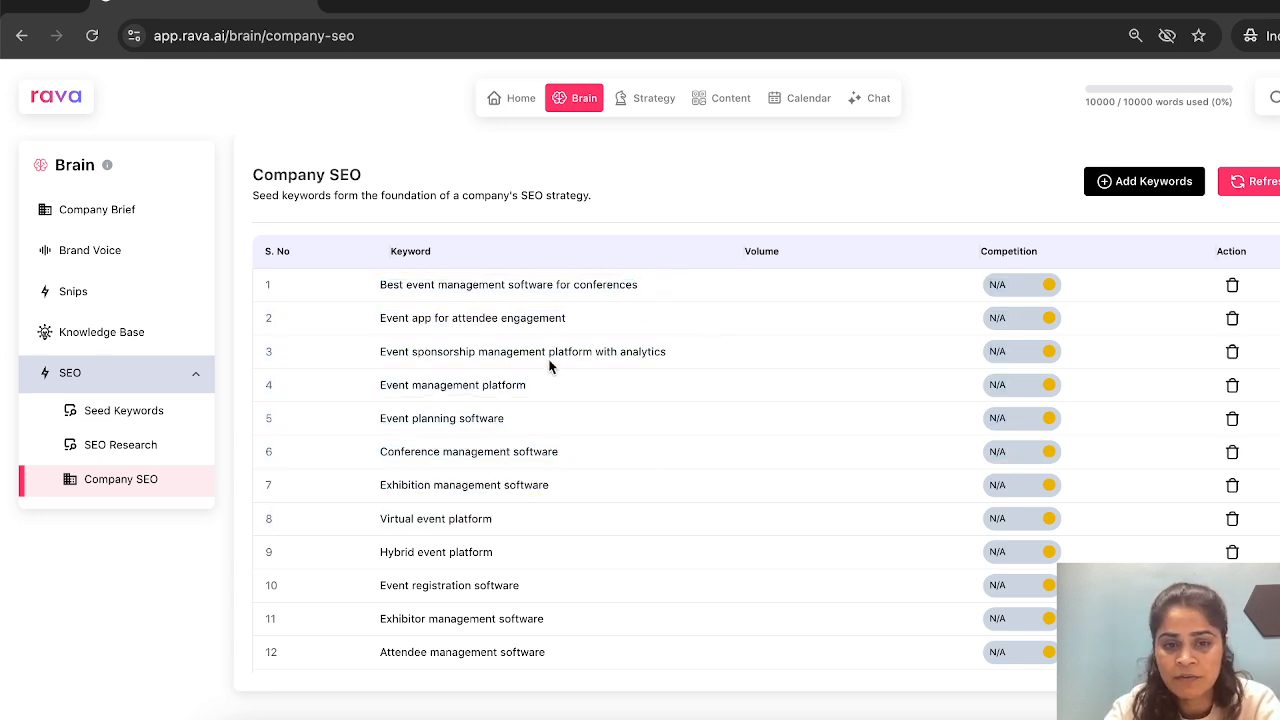
left_click(1130, 186)
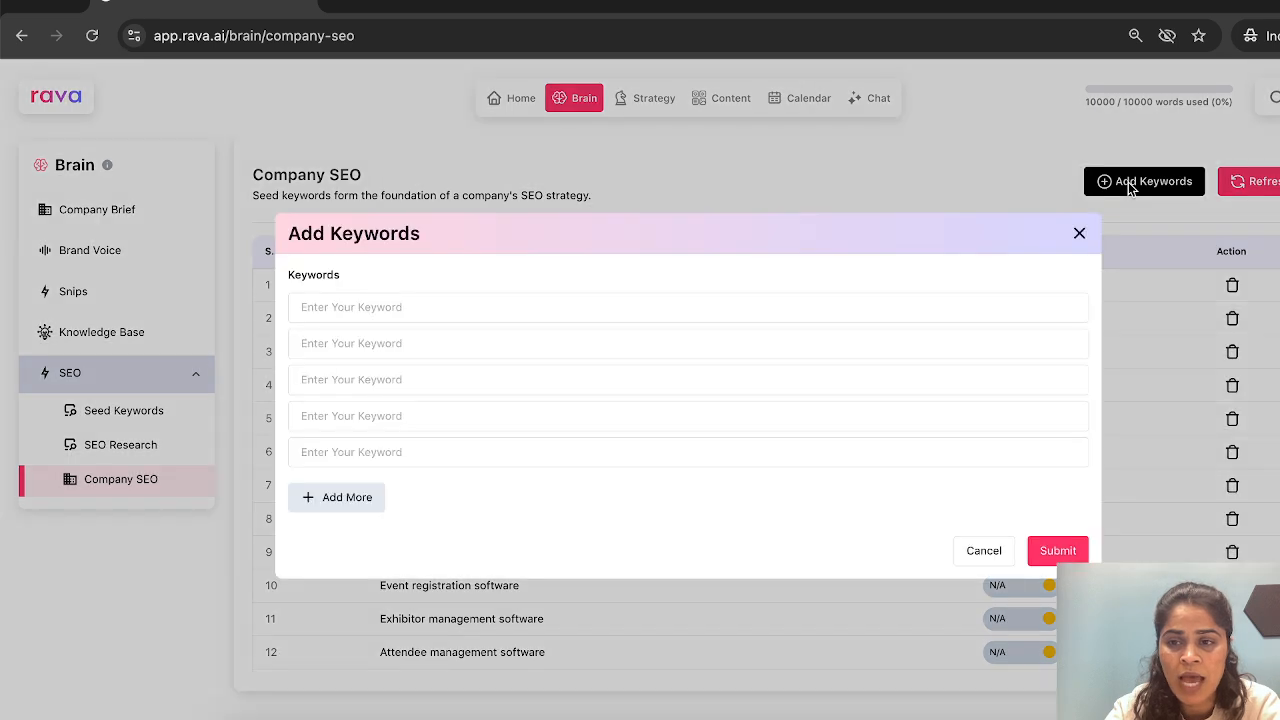
left_click(1079, 236)
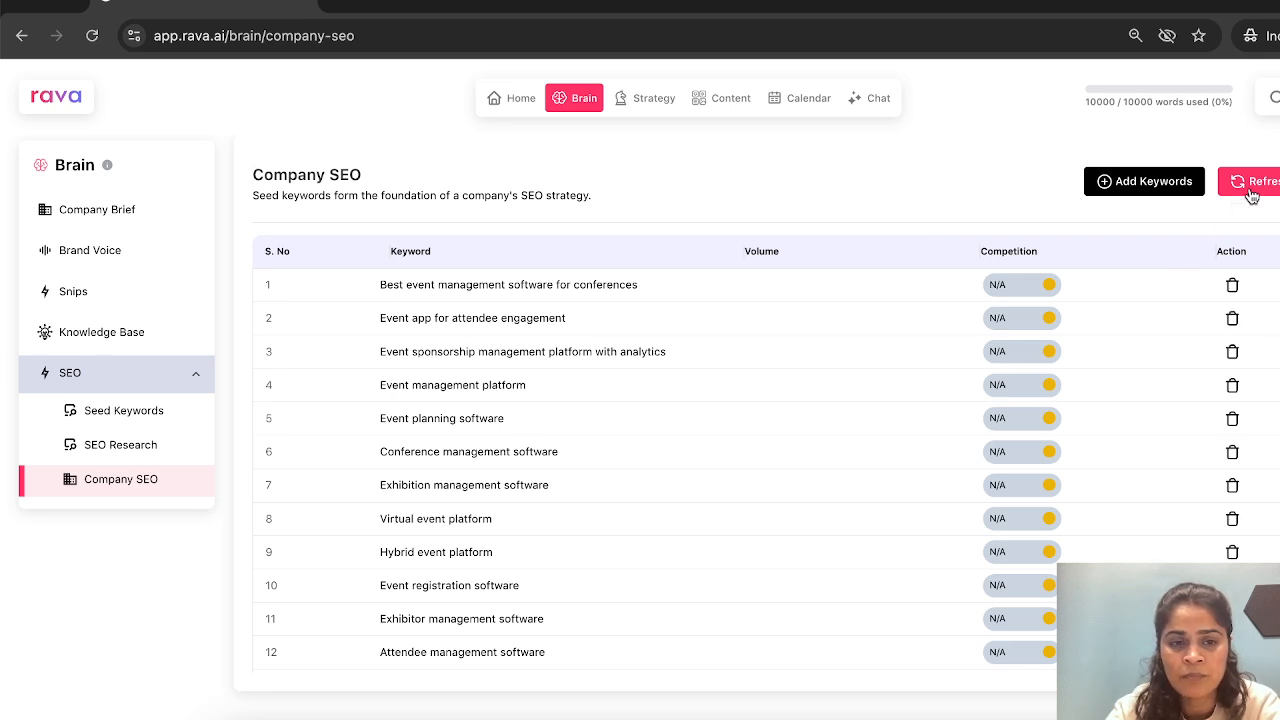
- Go to the Strategy module, decline the company brief update and generate the Content Strategy
left_click(654, 99)
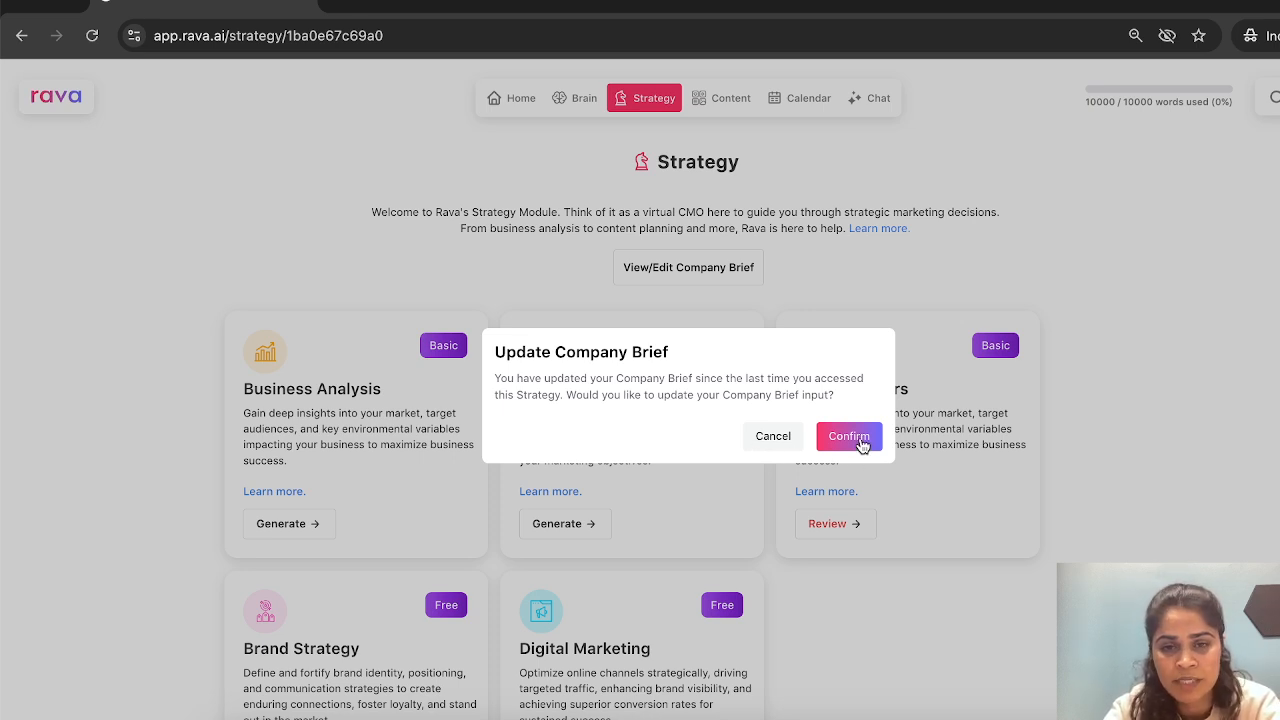
left_click(788, 446)
mouse_move(584, 98)
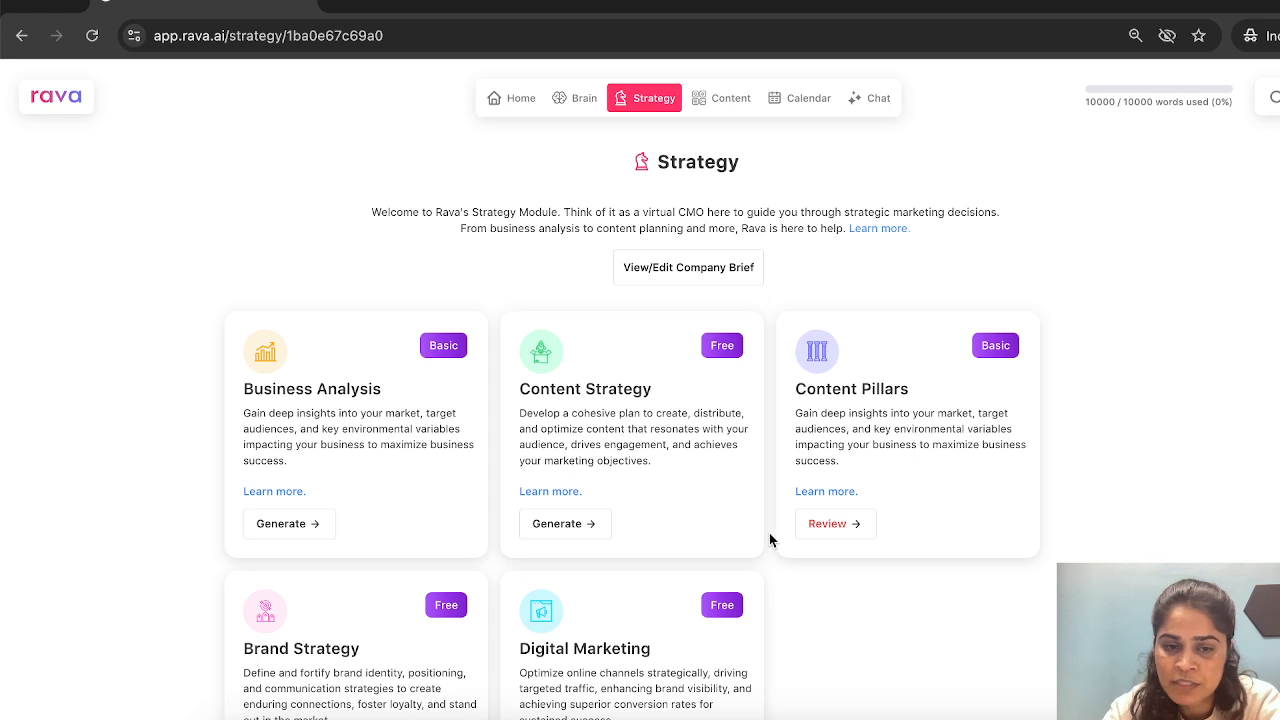
scroll(769, 537, "down", 1)
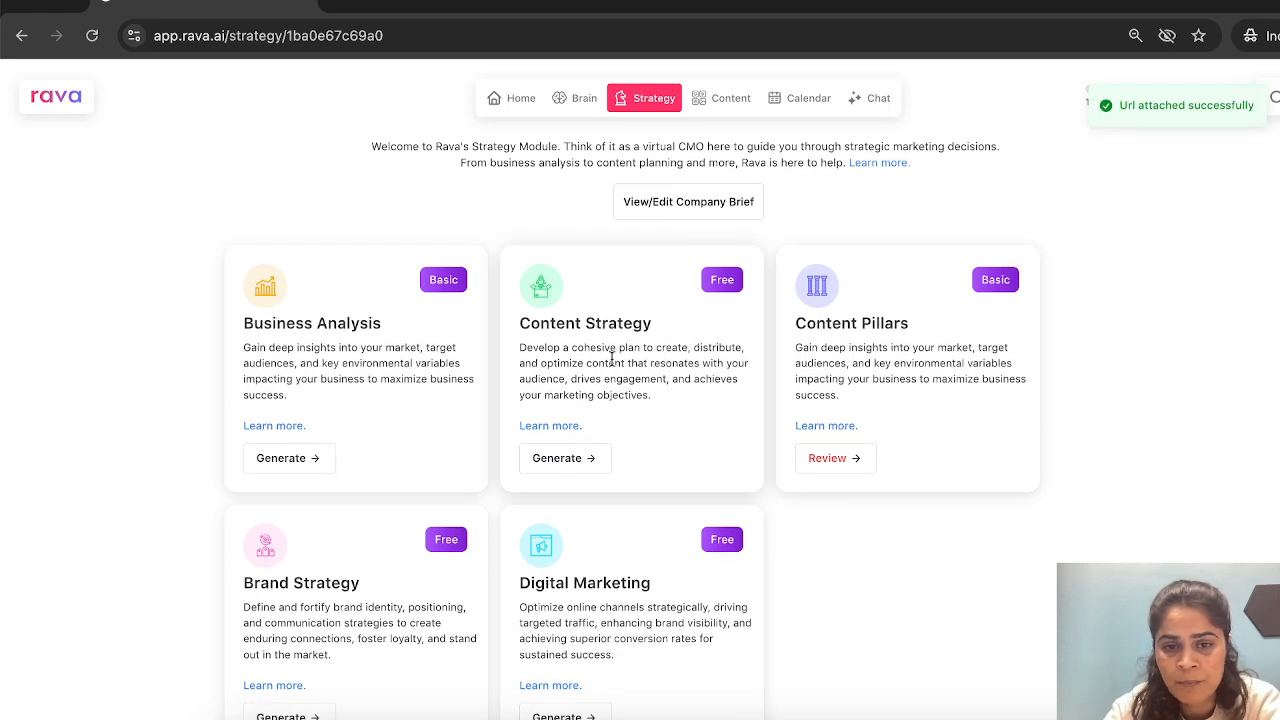
left_click(589, 461)
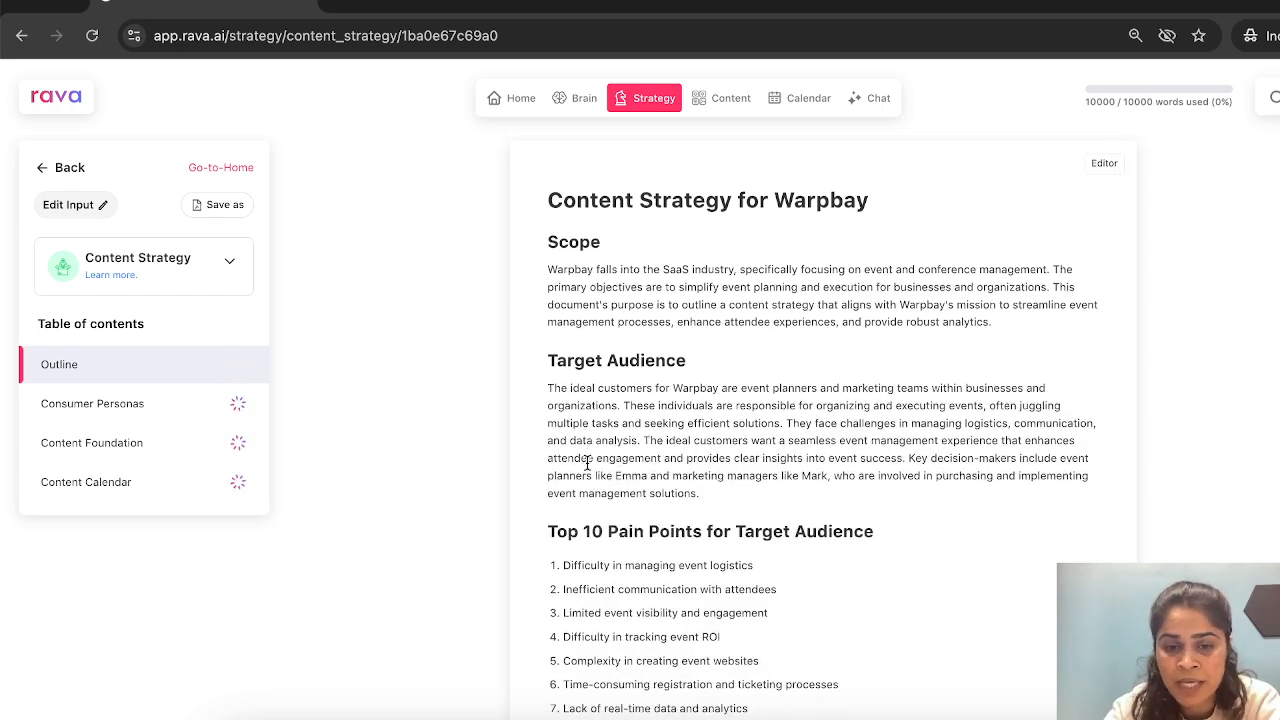
- Review the Content Strategy's outline and its consumer personas, including their shopping preferences and digital channels
scroll(587, 463, "down", 2)
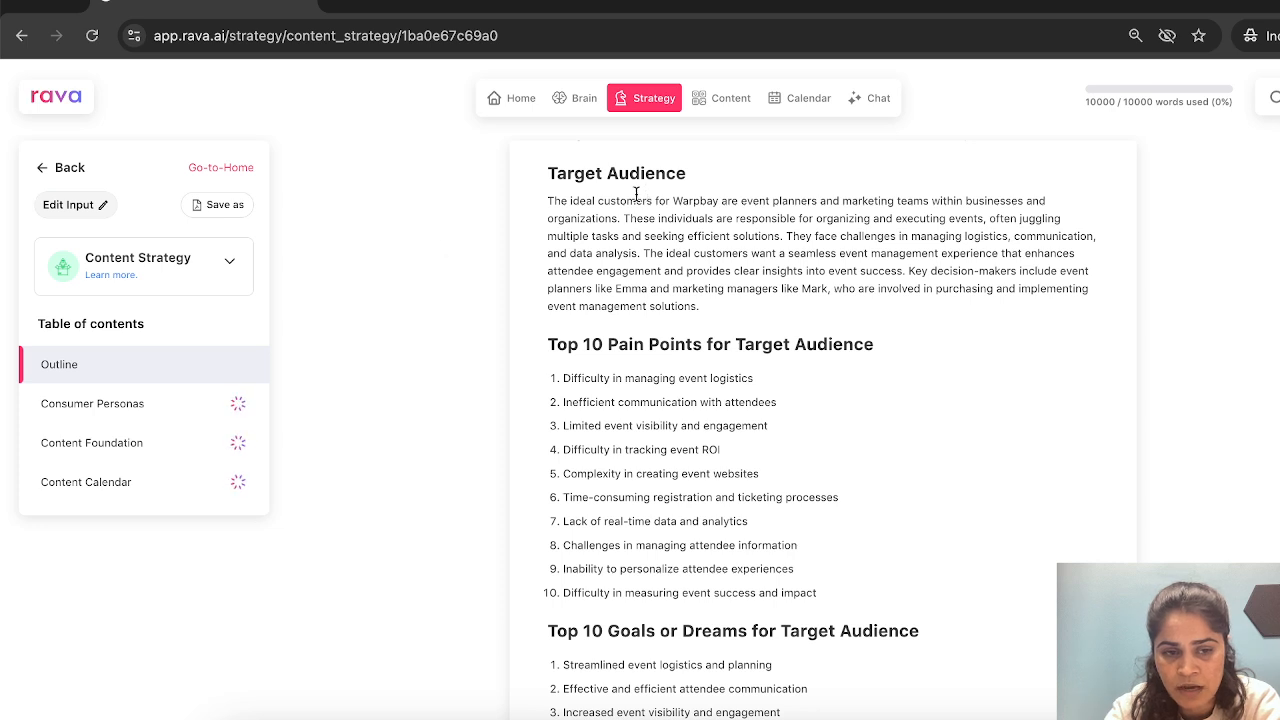
left_click(200, 406)
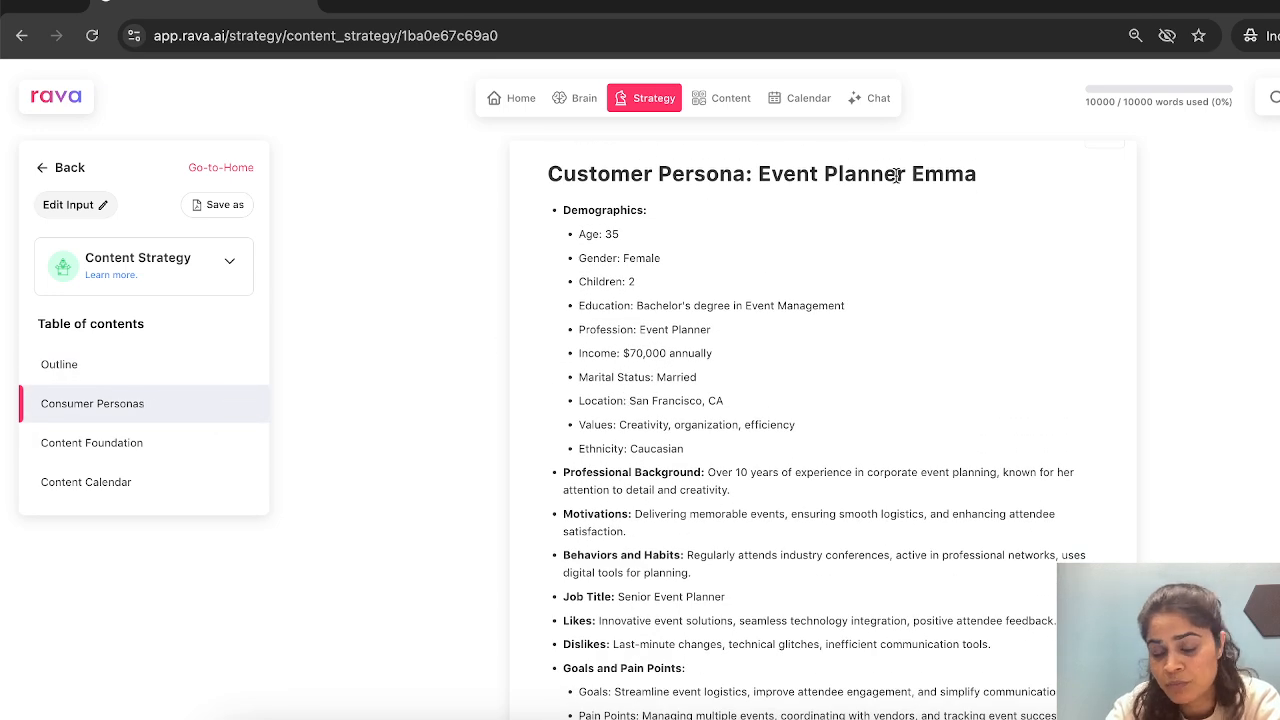
scroll(859, 396, "down", 3)
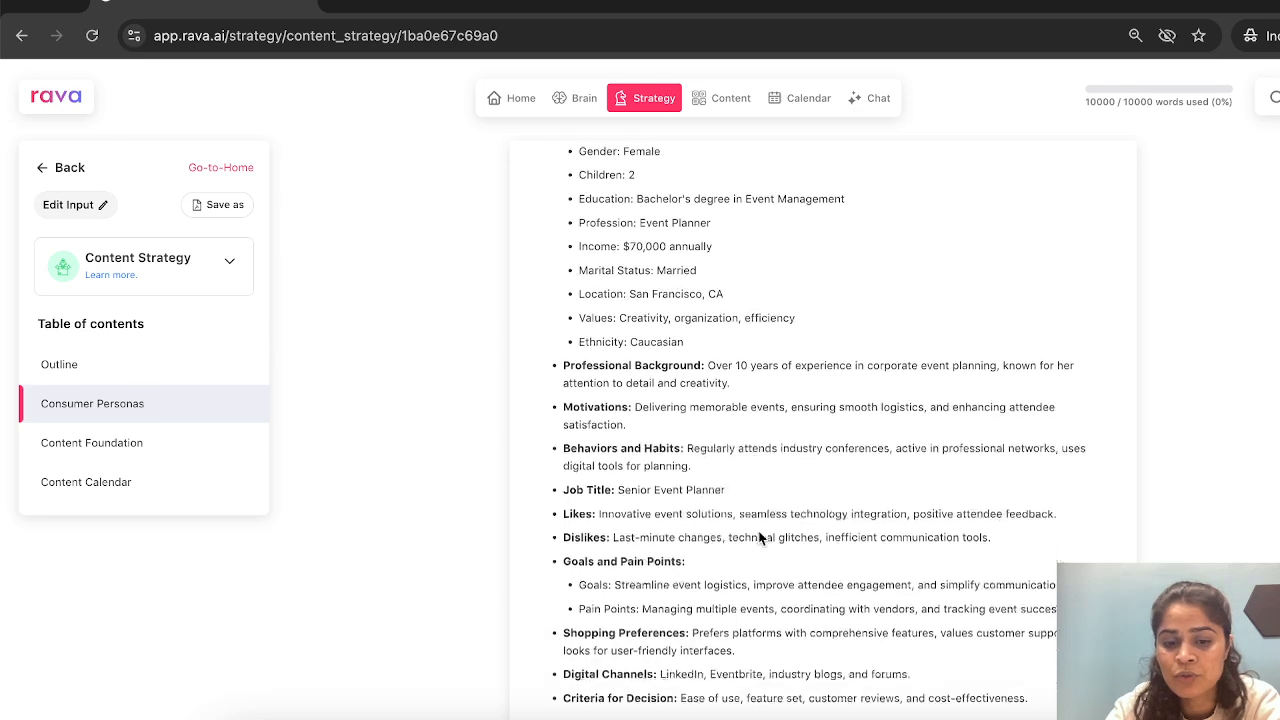
scroll(652, 538, "down", 1)
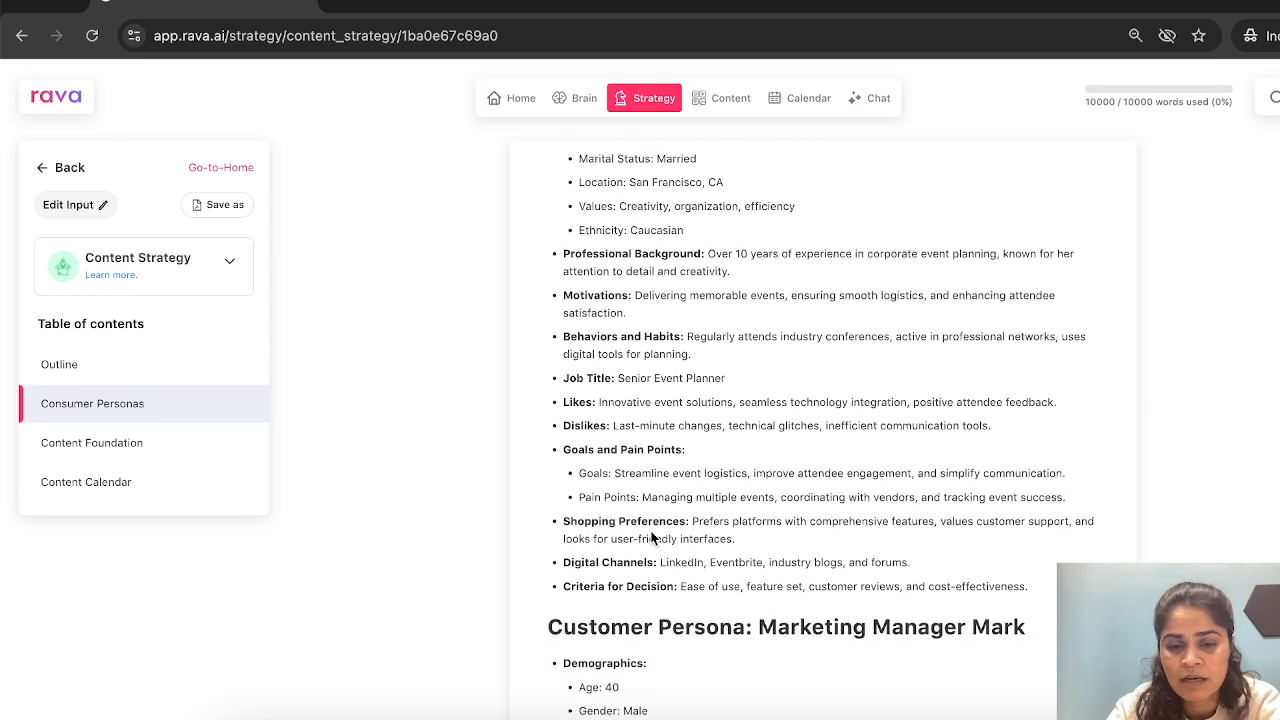
left_click_drag(644, 502, 671, 547)
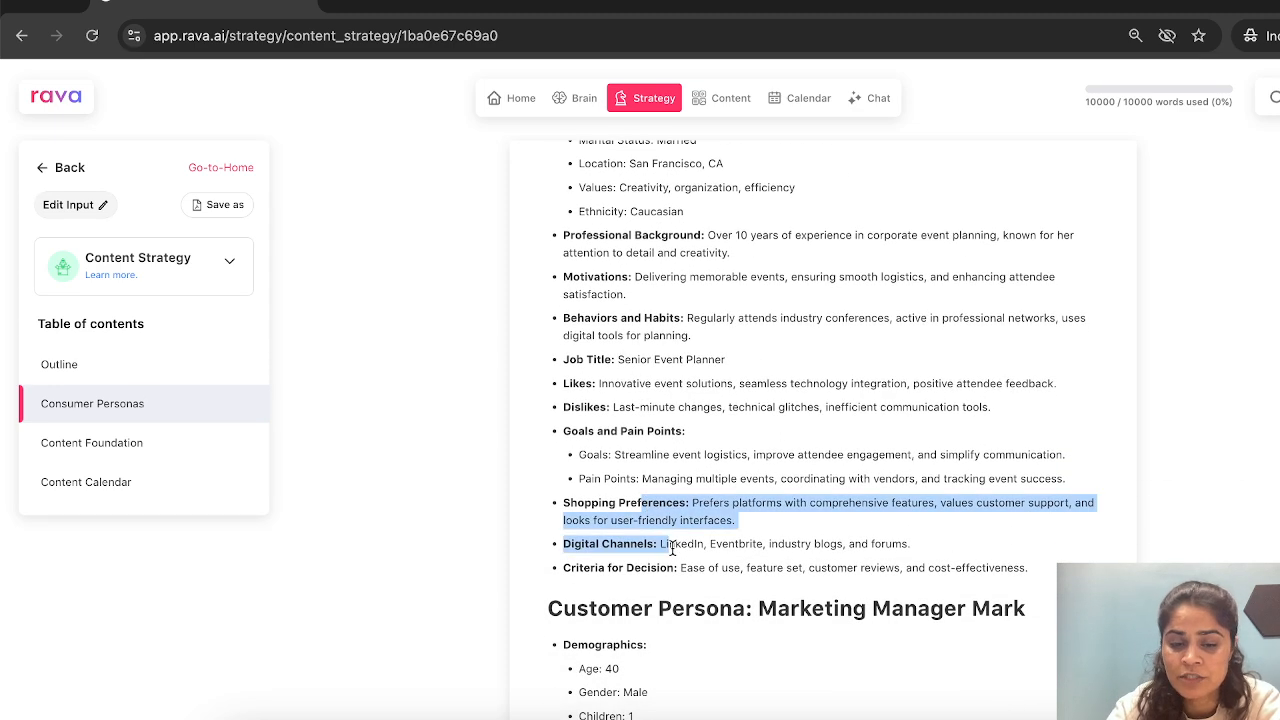
left_click(768, 529)
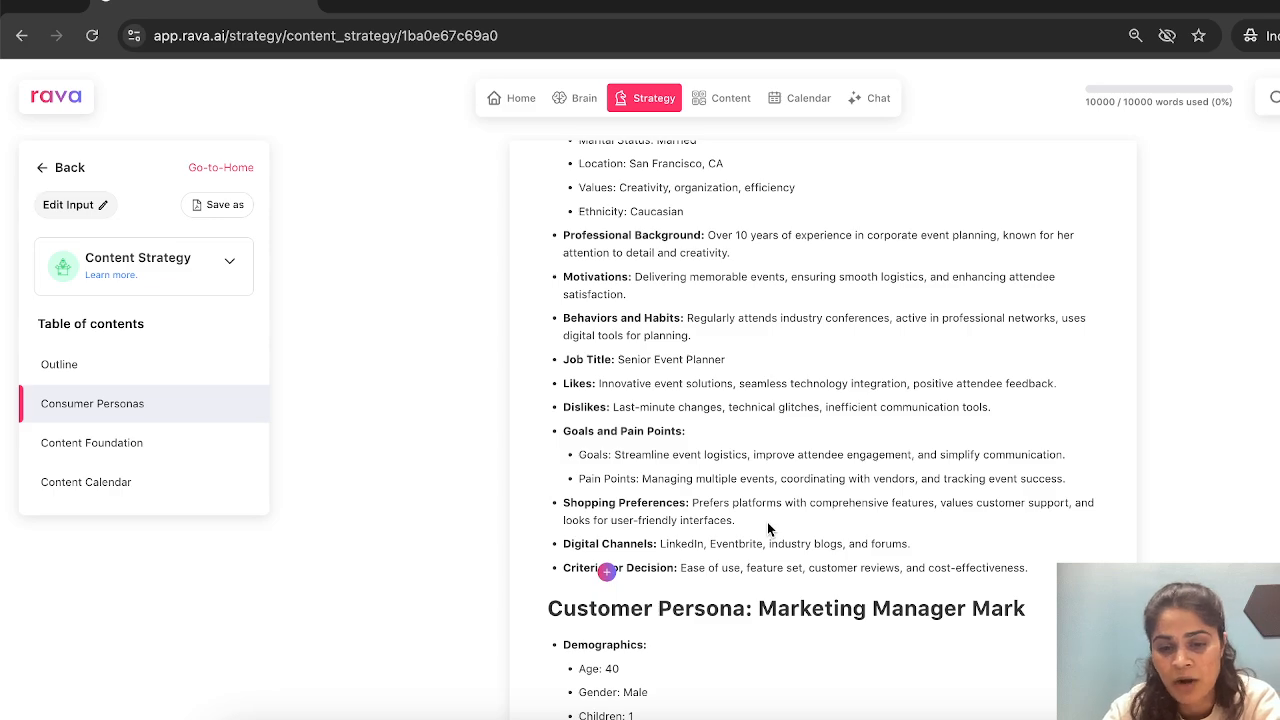
scroll(767, 522, "down", 9)
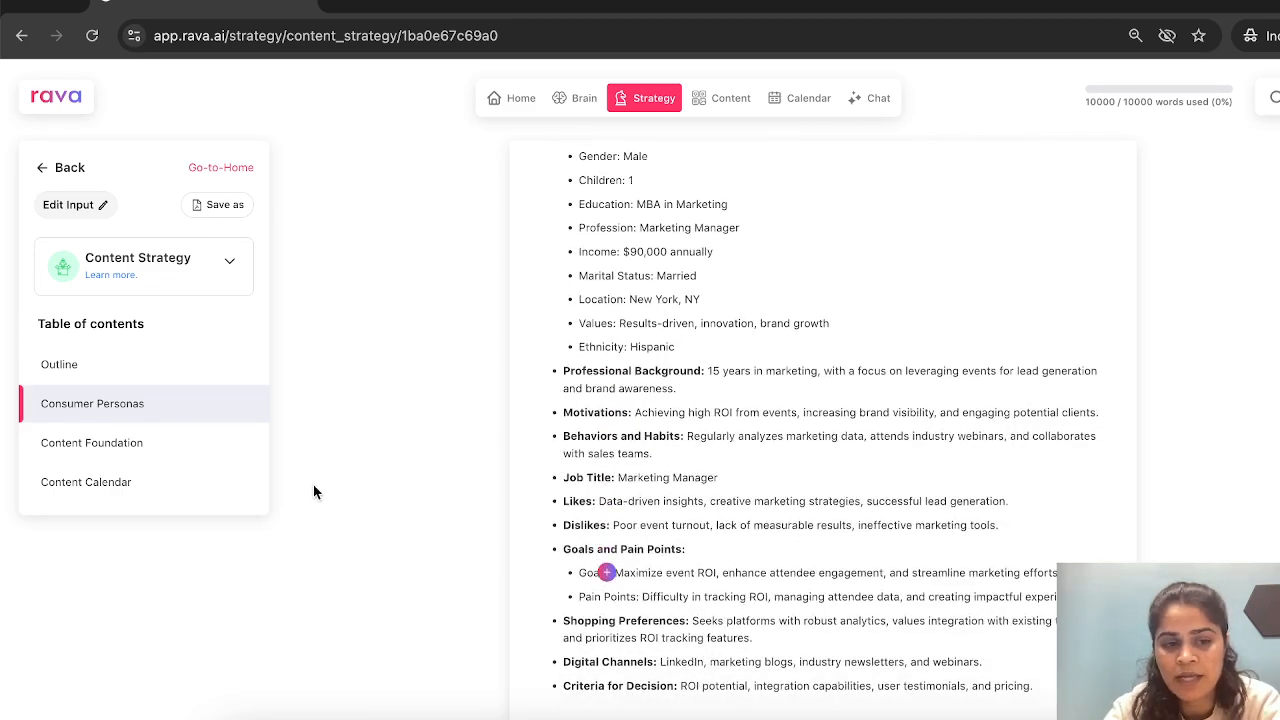
- Examine the Content Foundation section, covering its keywords, top searches, concerns, questions and trending topics
left_click(186, 448)
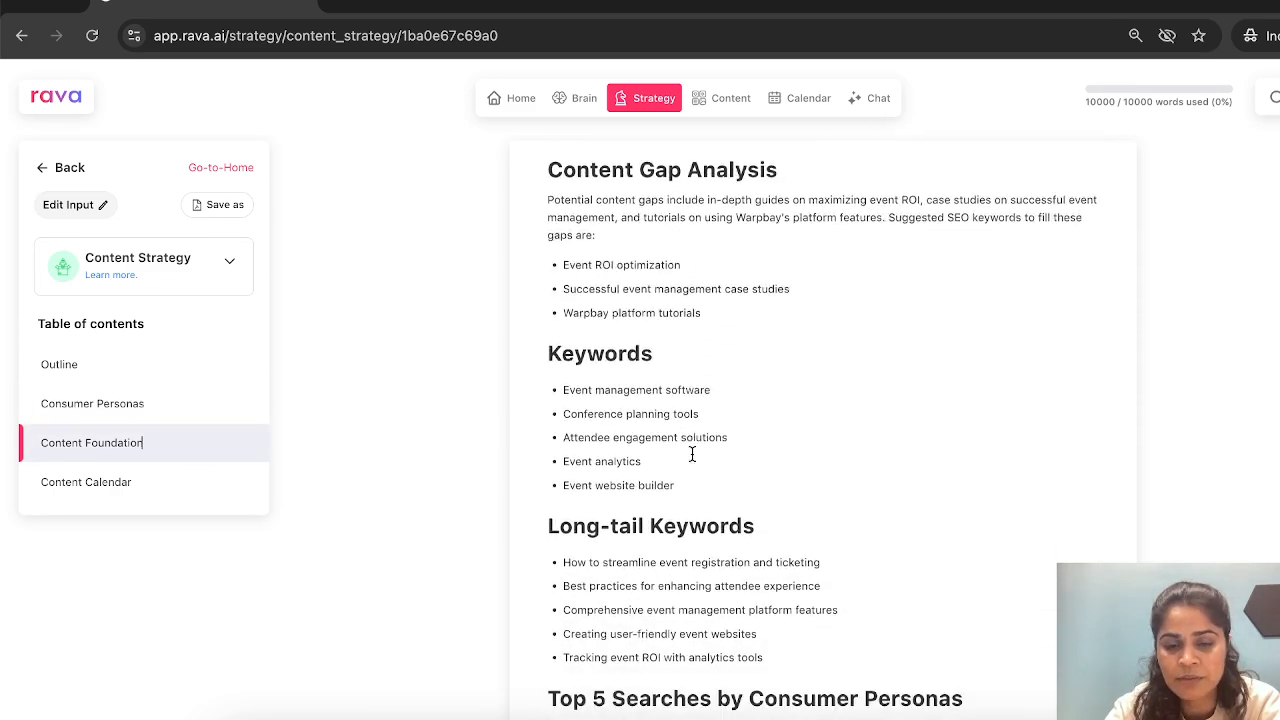
scroll(692, 455, "down", 4)
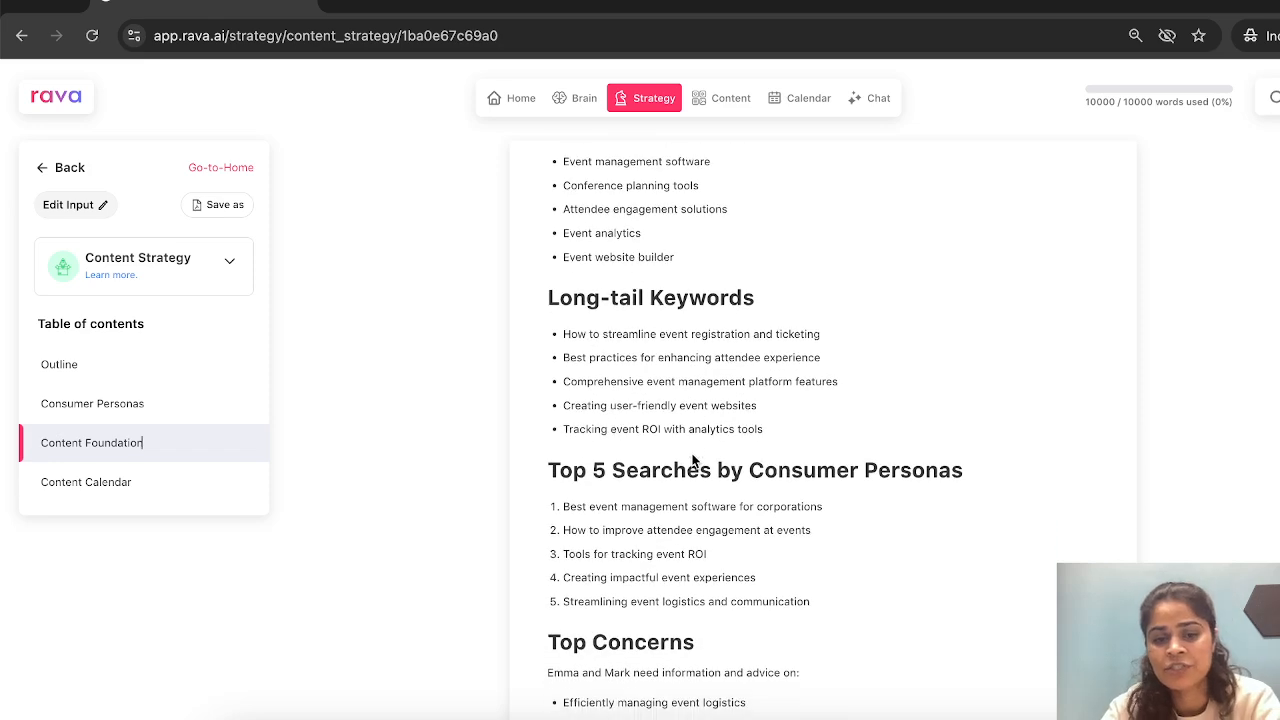
scroll(692, 460, "down", 2)
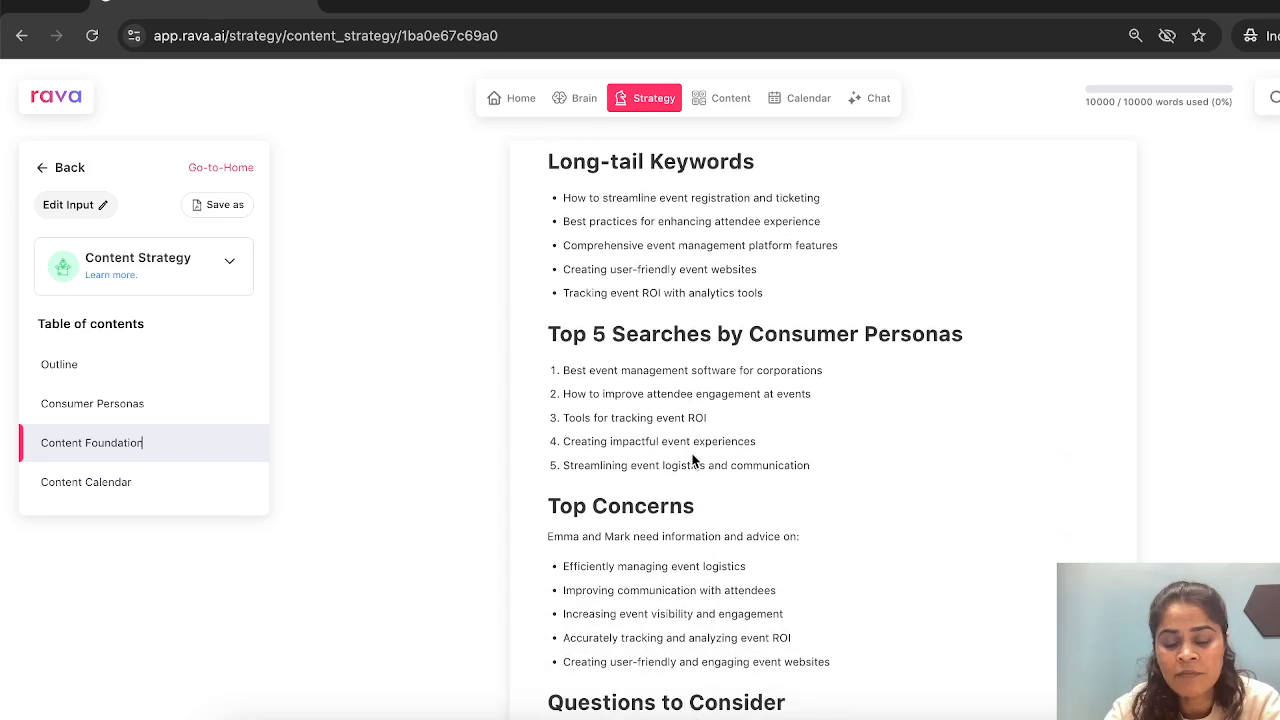
scroll(692, 458, "down", 3)
scroll(692, 453, "down", 5)
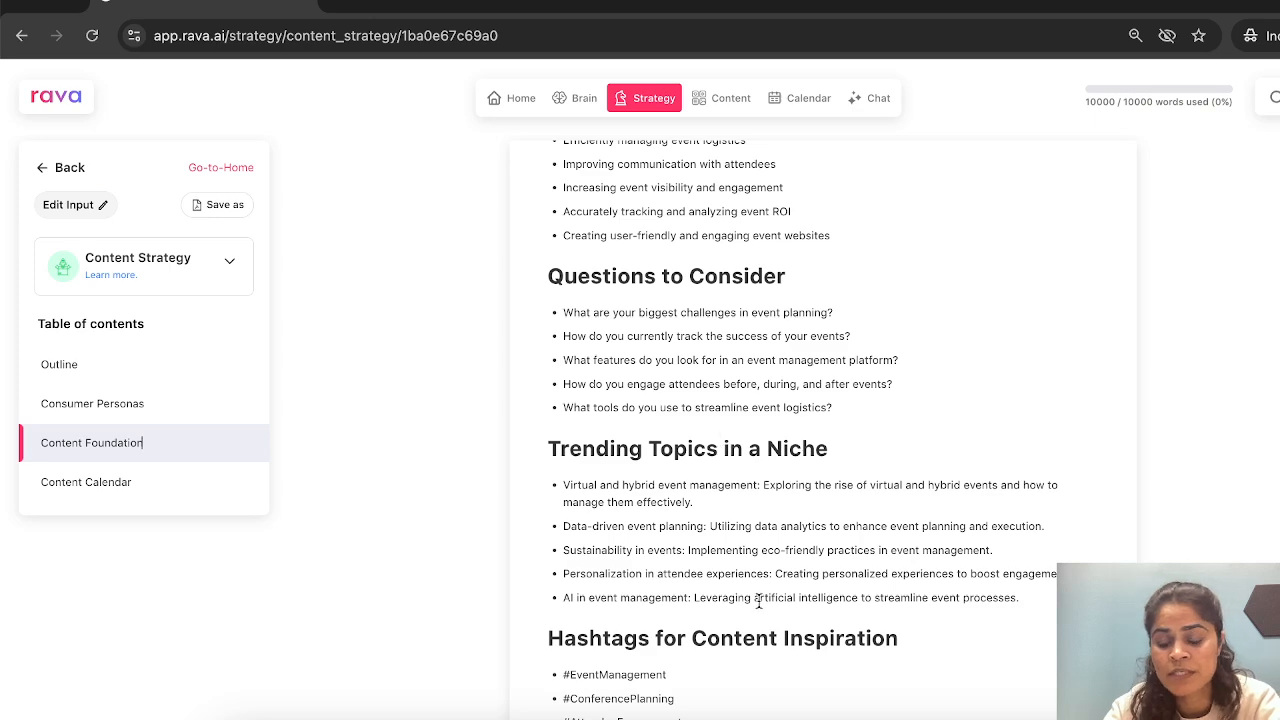
- Examine the Content Calendar table's pain points, online channels and content suggestions for the event planner persona
left_click(200, 497)
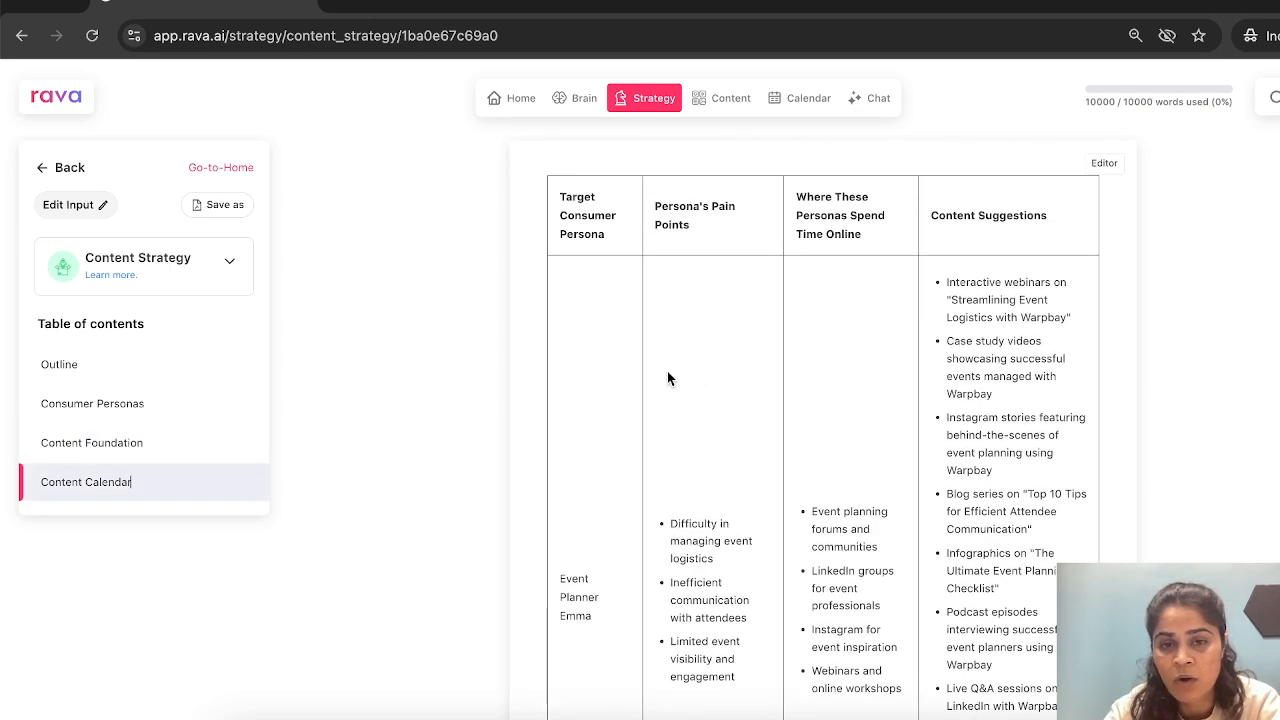
scroll(668, 378, "down", 3)
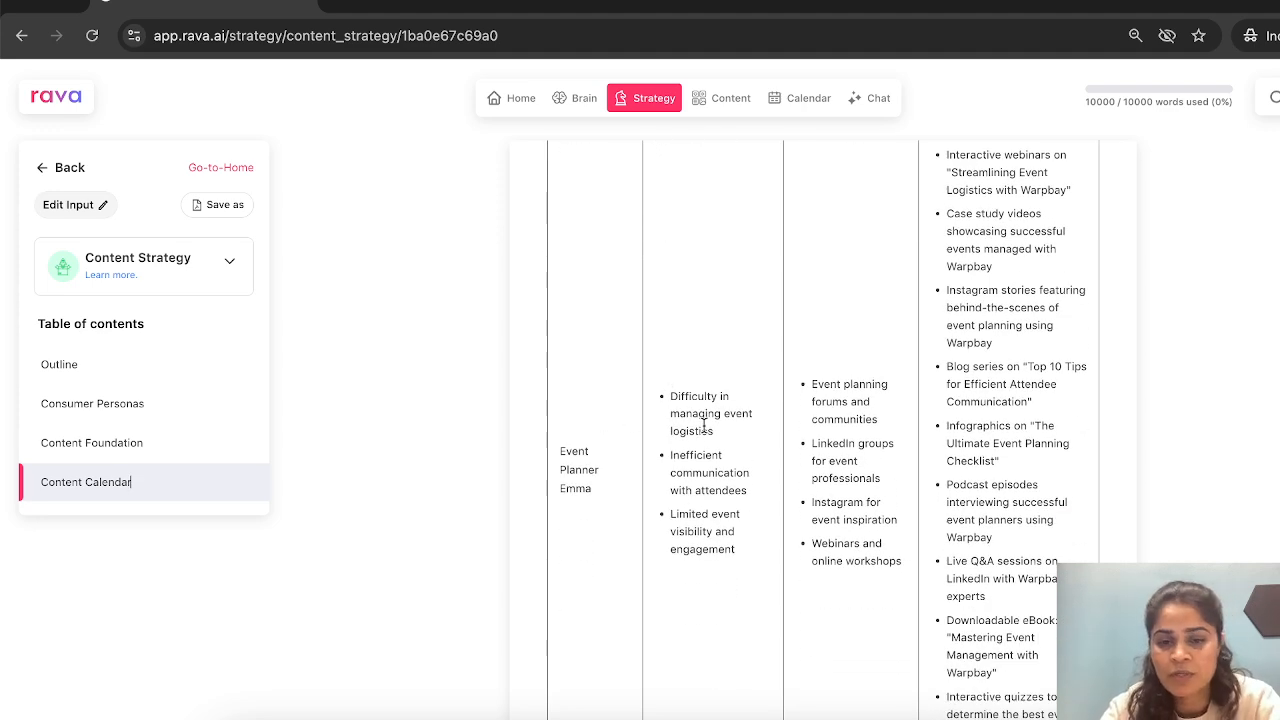
scroll(704, 432, "up", 1)
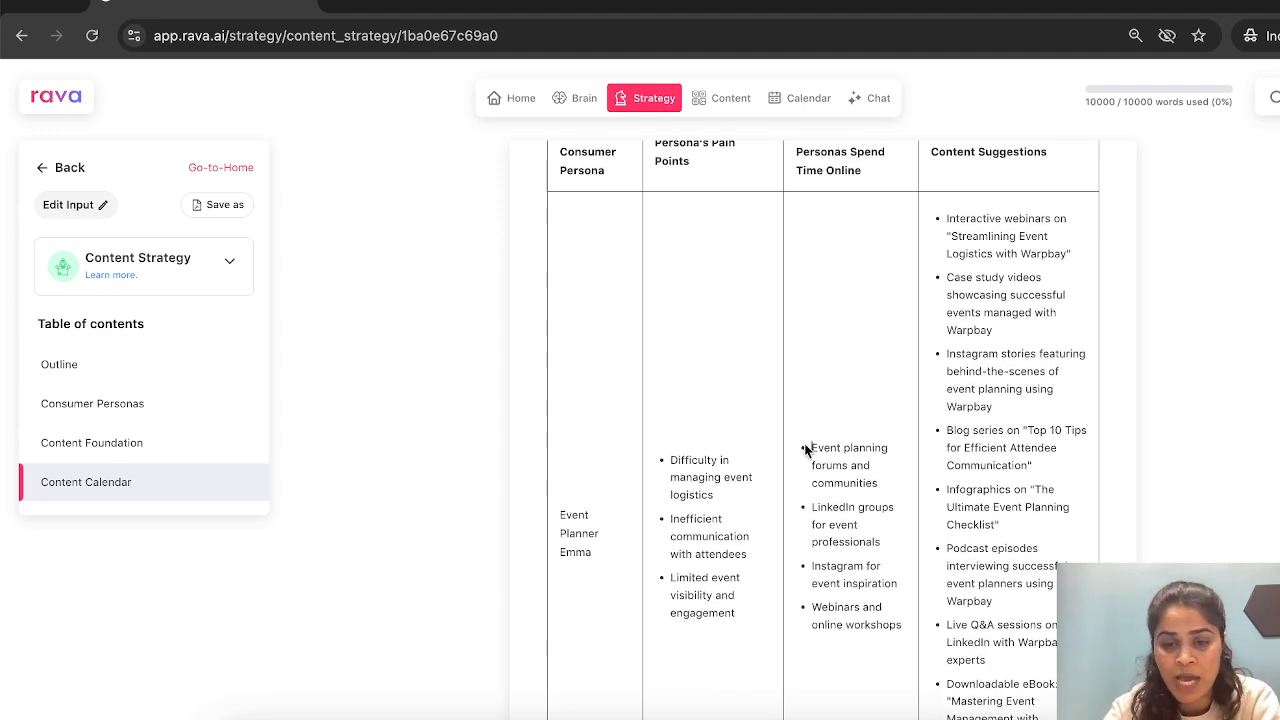
left_click_drag(808, 449, 847, 482)
left_click(1006, 417)
left_click_drag(1012, 407, 952, 353)
left_click(1009, 387)
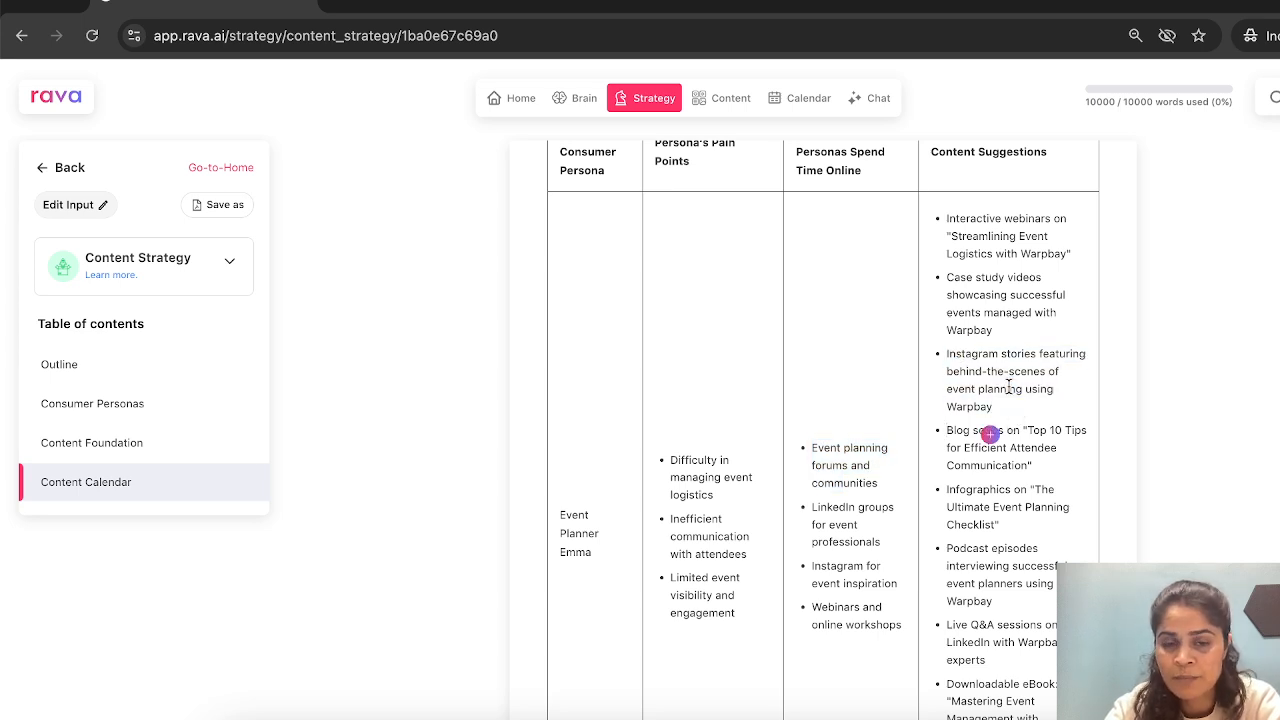
- Return to the Strategy overview and open the Content Pillars for review
left_click(48, 170)
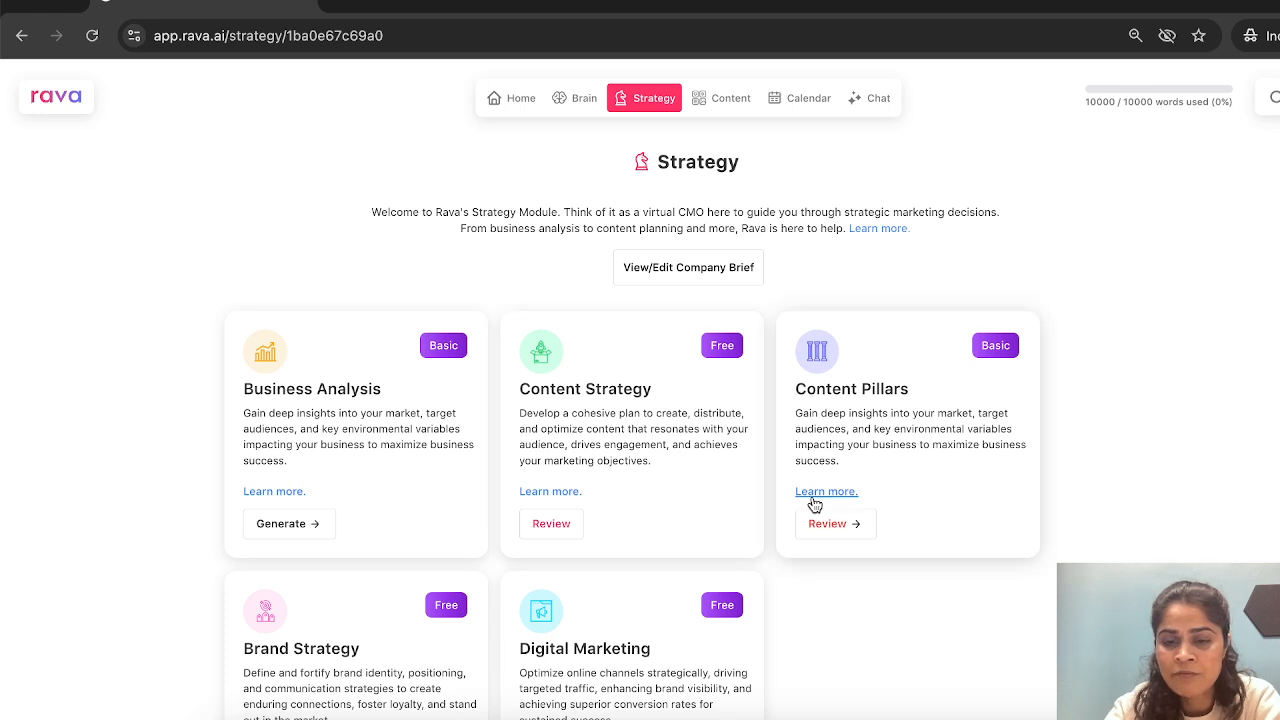
left_click(834, 524)
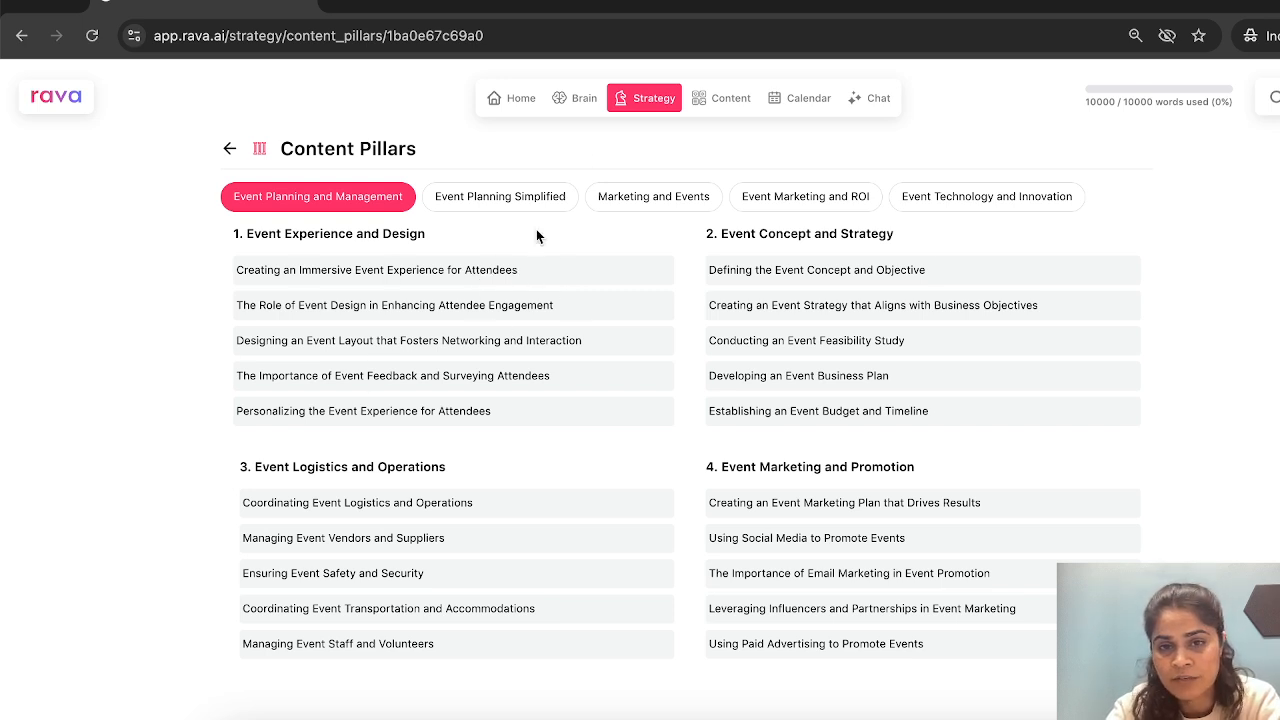
- Start a Blog Post from the content templates, using the Marketing and Events pillar topic "Creating an Immersive Event Experience for Attendees" as its idea
left_click(730, 100)
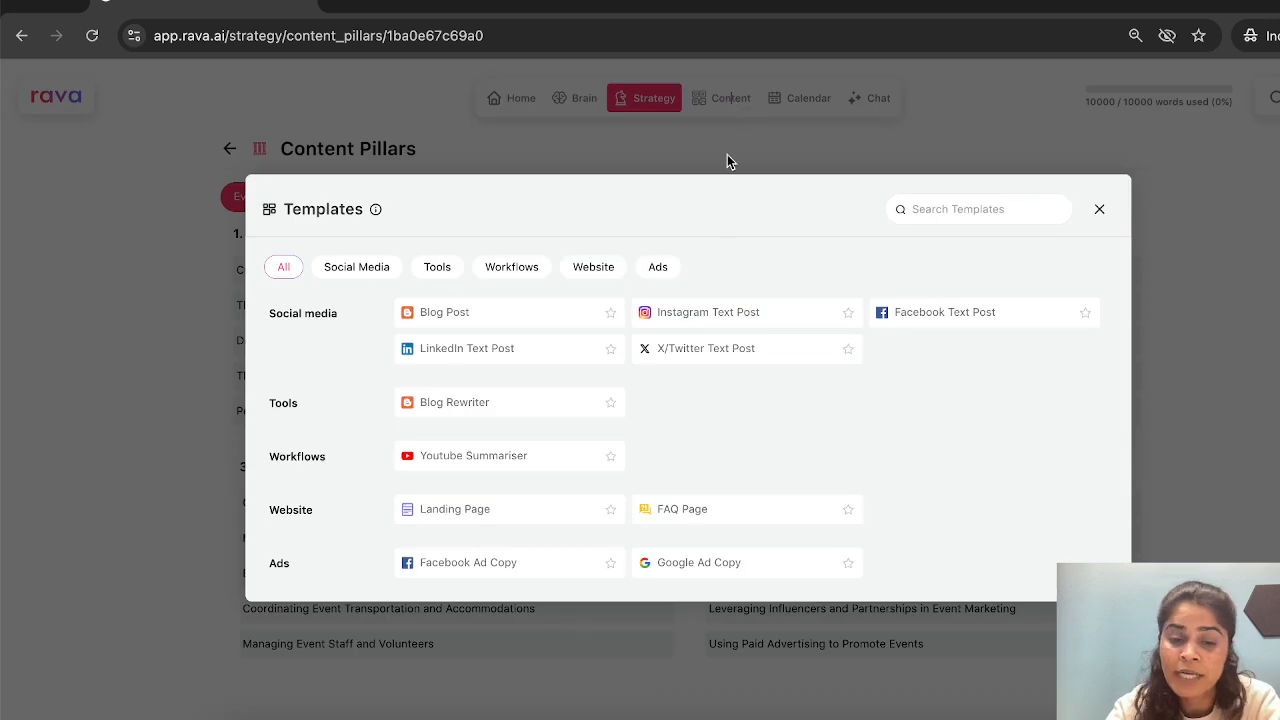
left_click(576, 326)
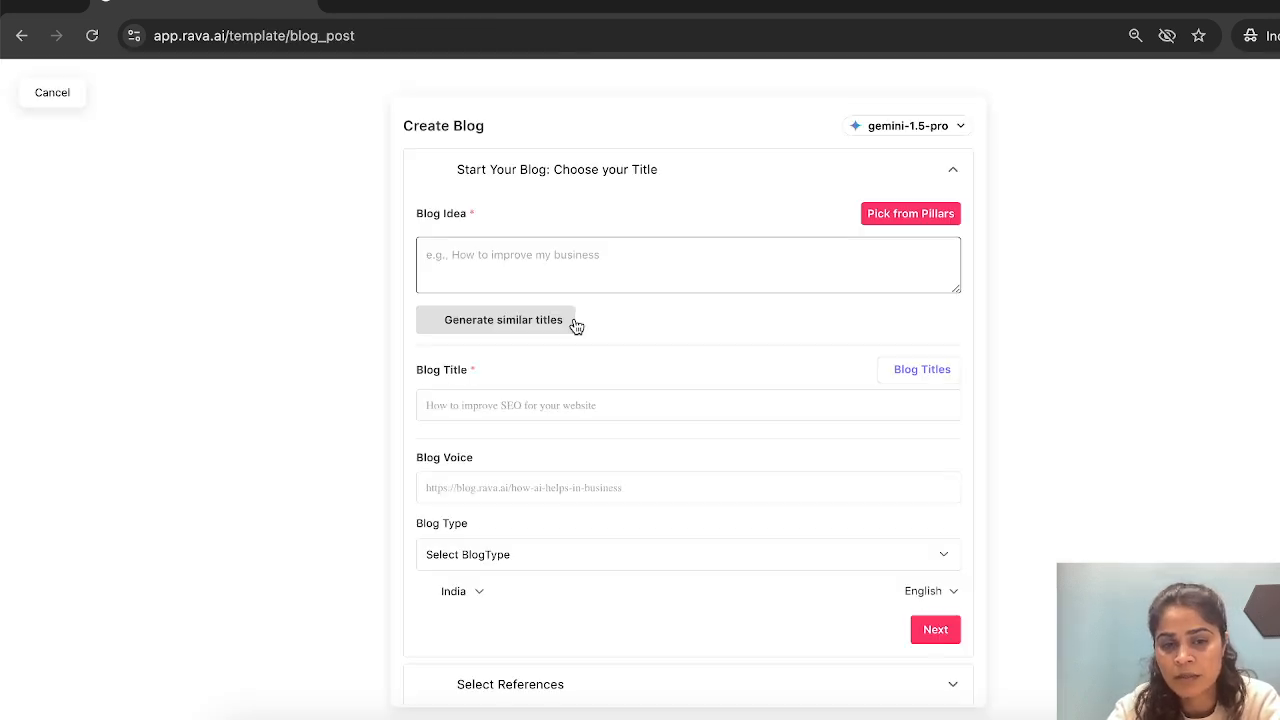
left_click(894, 212)
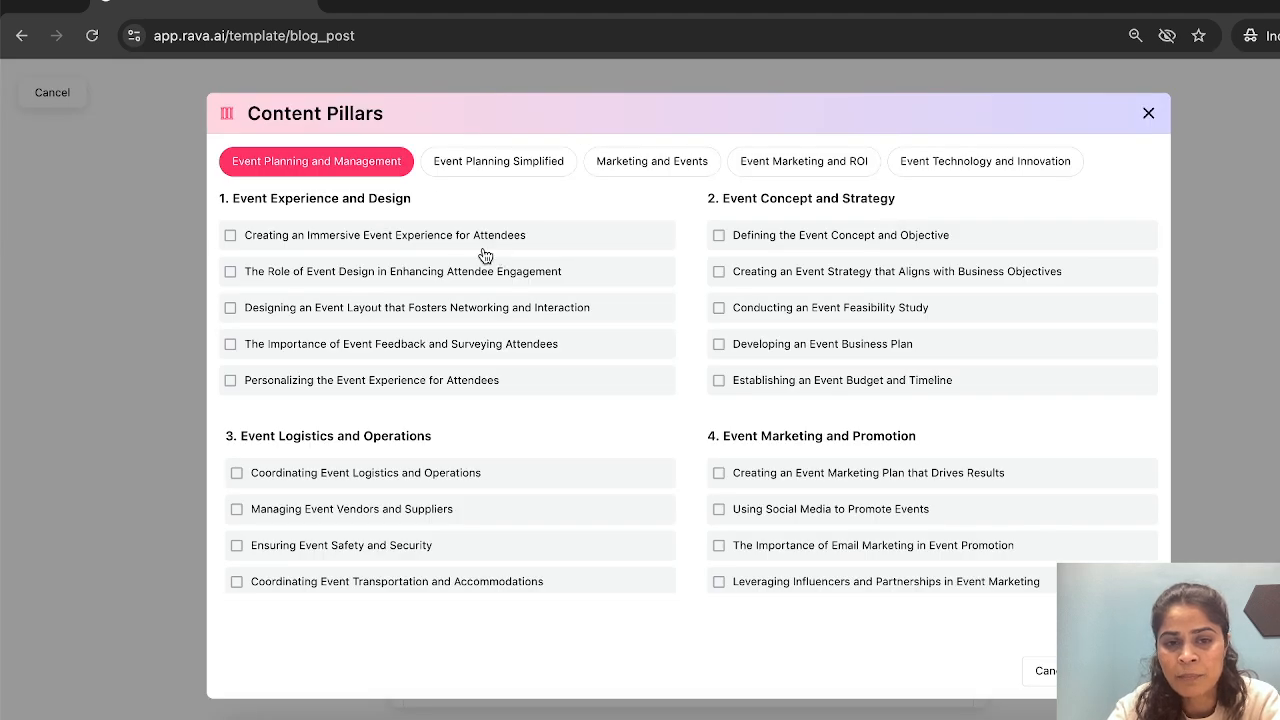
left_click(640, 172)
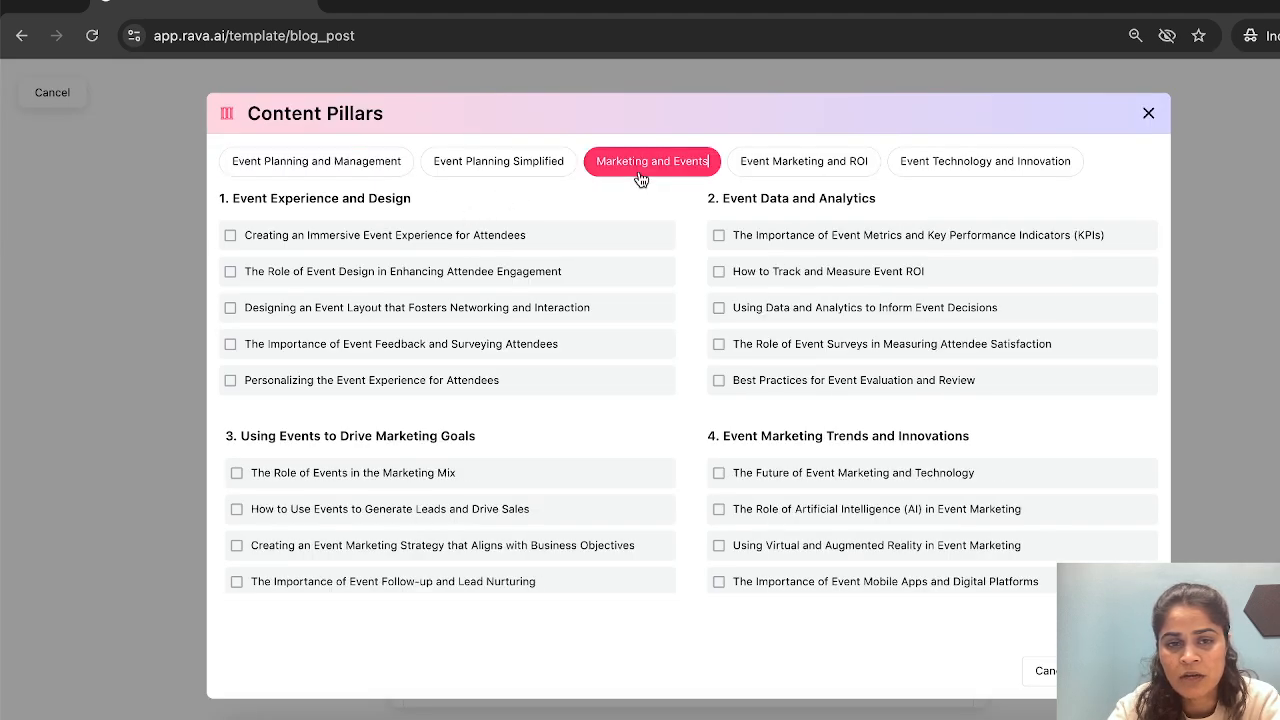
left_click(441, 236)
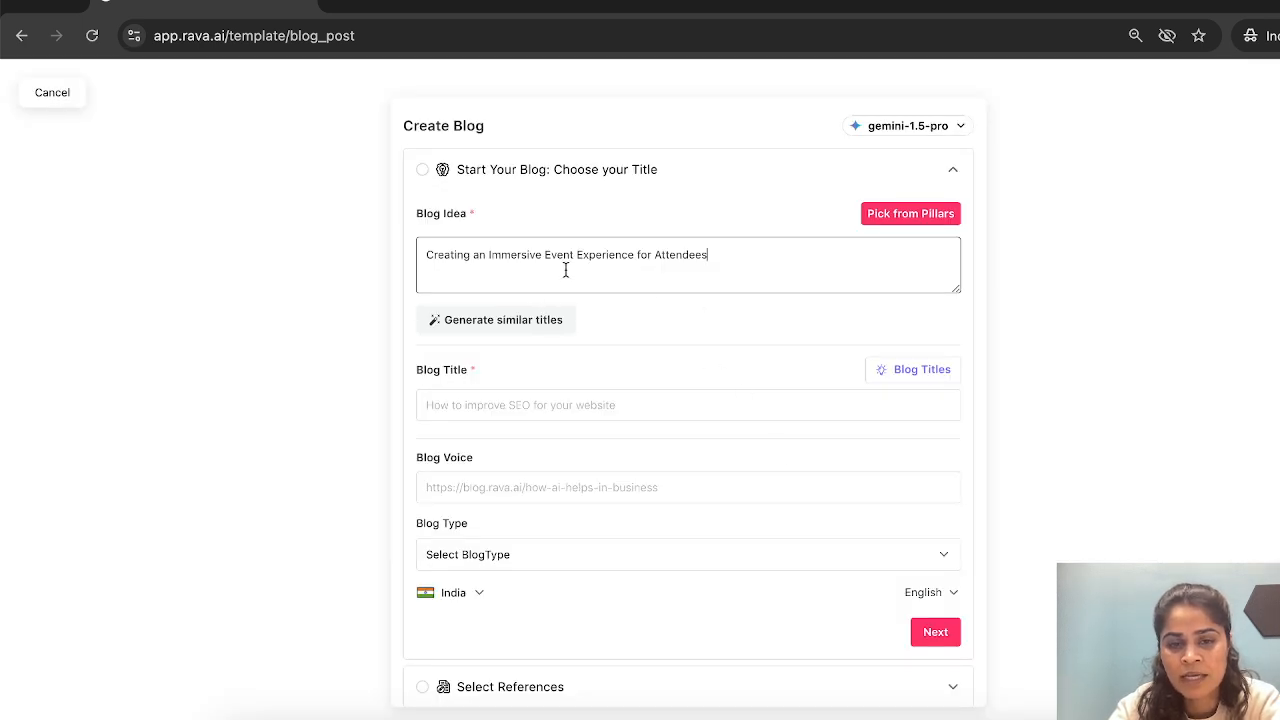
- Generate similar titles for the blog idea and select "5 Ways to Create an Immersive Event Experience with Limited Resources" from the Tips Post group
left_click(548, 320)
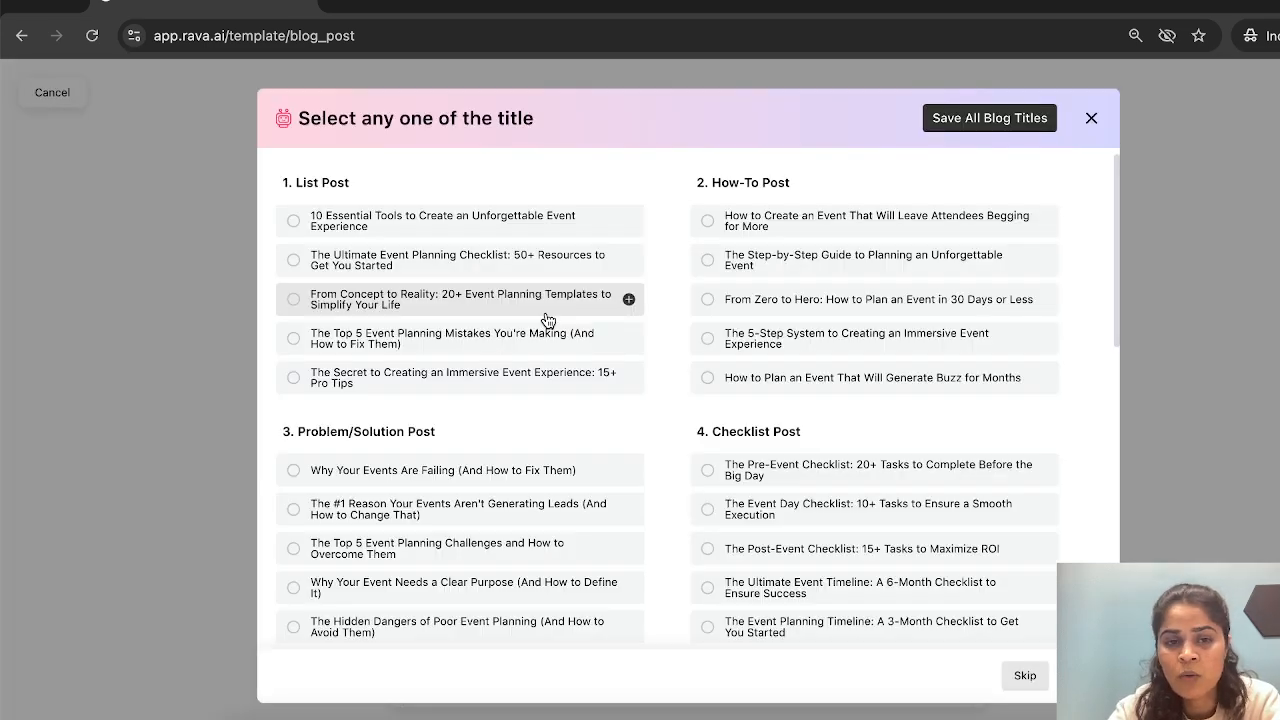
scroll(548, 320, "down", 7)
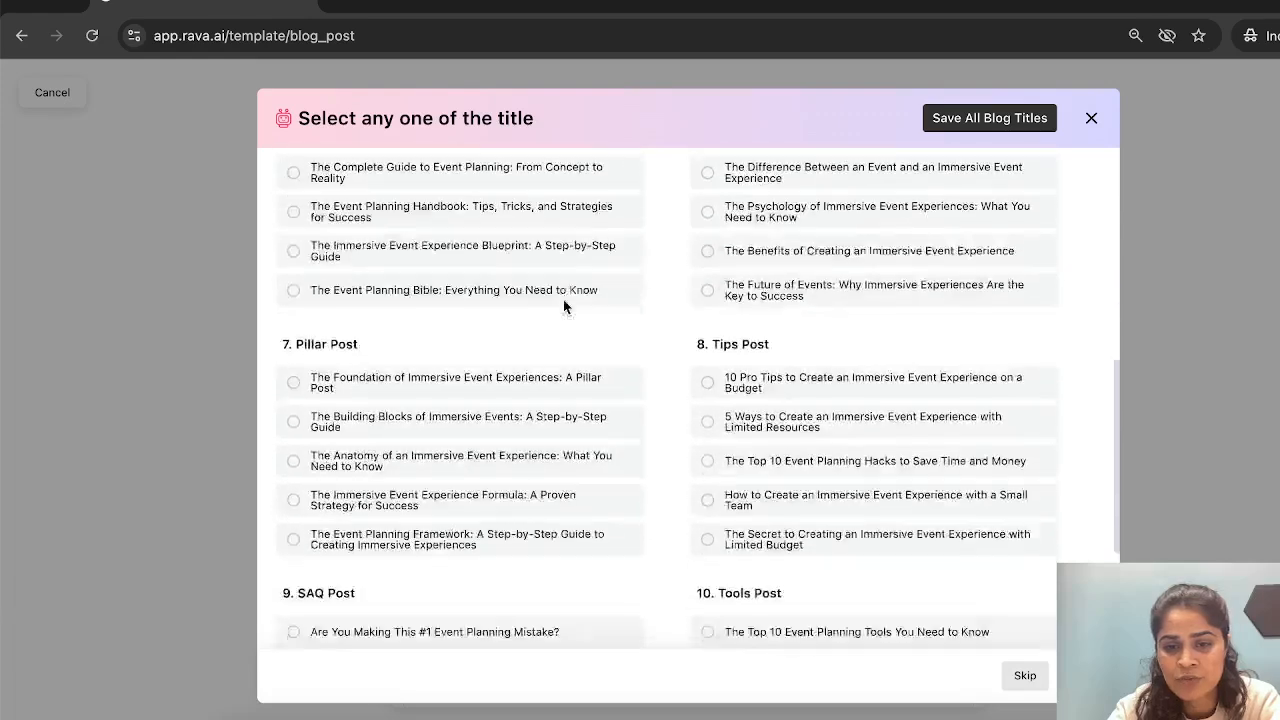
scroll(563, 299, "down", 1)
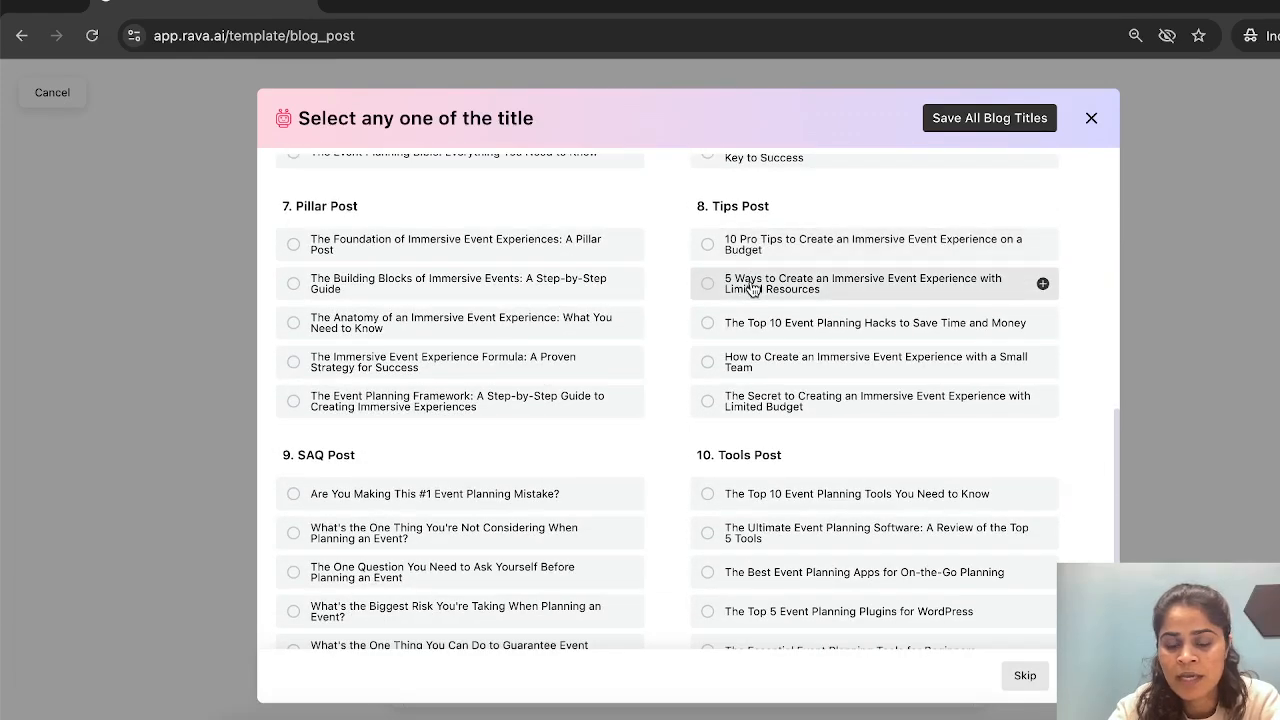
left_click(709, 285)
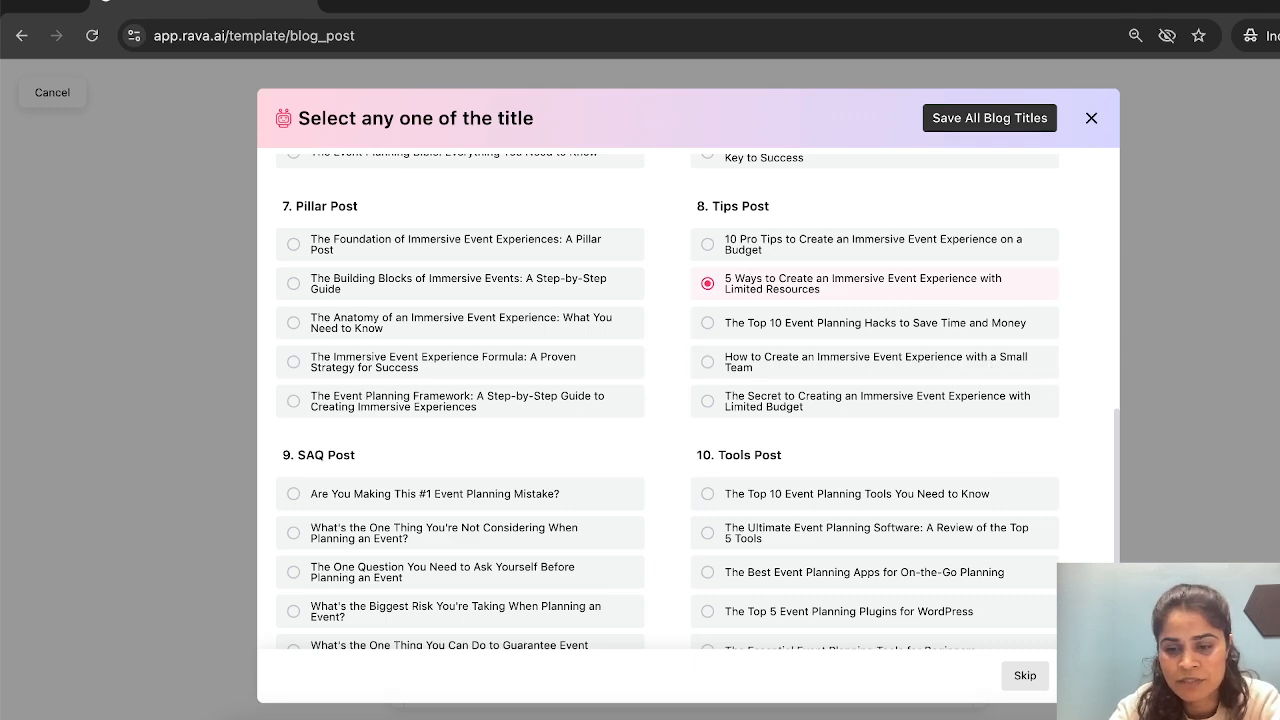
- Skip saving the other blog titles and proceed to the references with the Tips Post type, India and English kept
left_click(1082, 676)
scroll(753, 471, "down", 3)
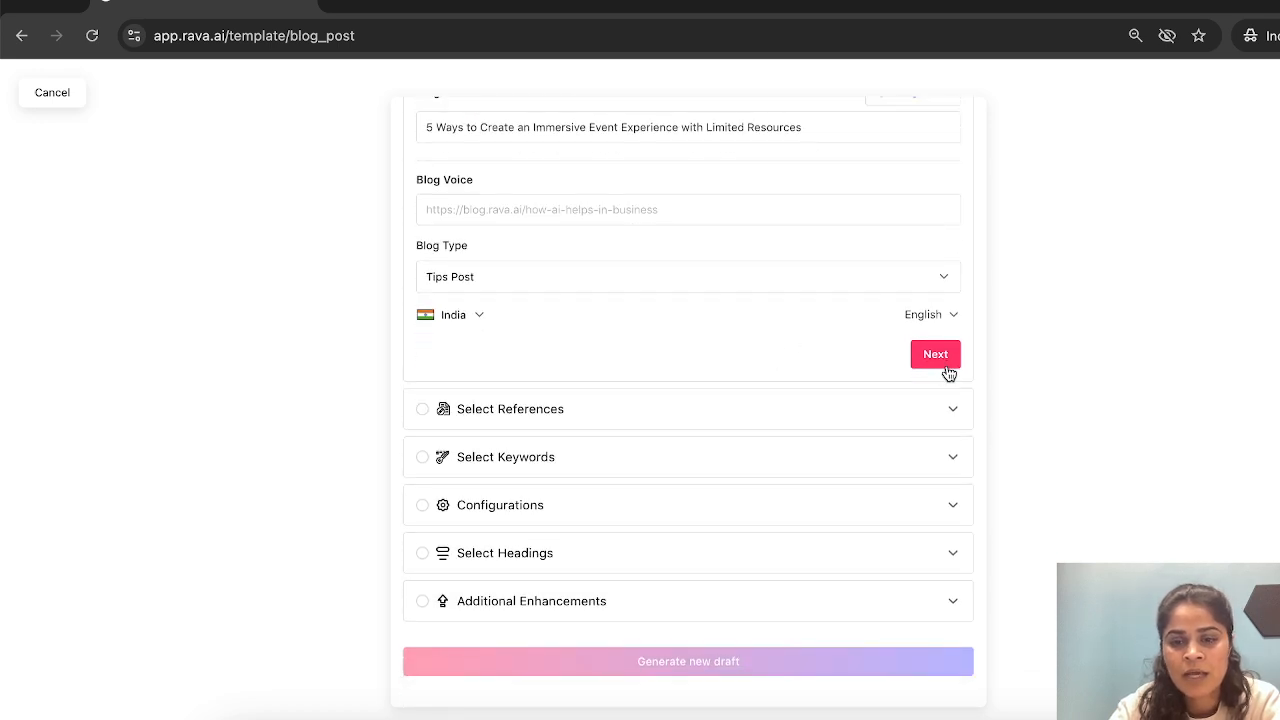
left_click(946, 366)
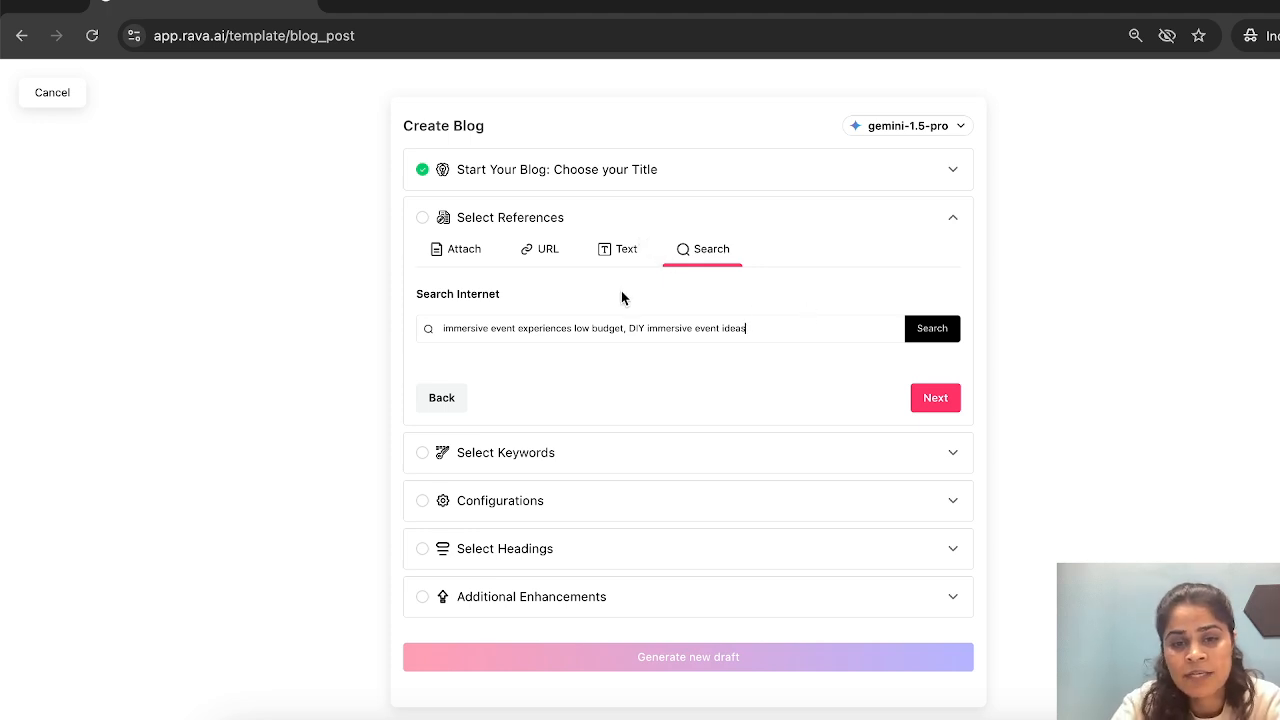
- Search the internet for "immersive event experiences low budget, DIY immersive event ideas", add the intentionaldetours.com immersive travel page as reference, and proceed to the keywords
left_click(940, 328)
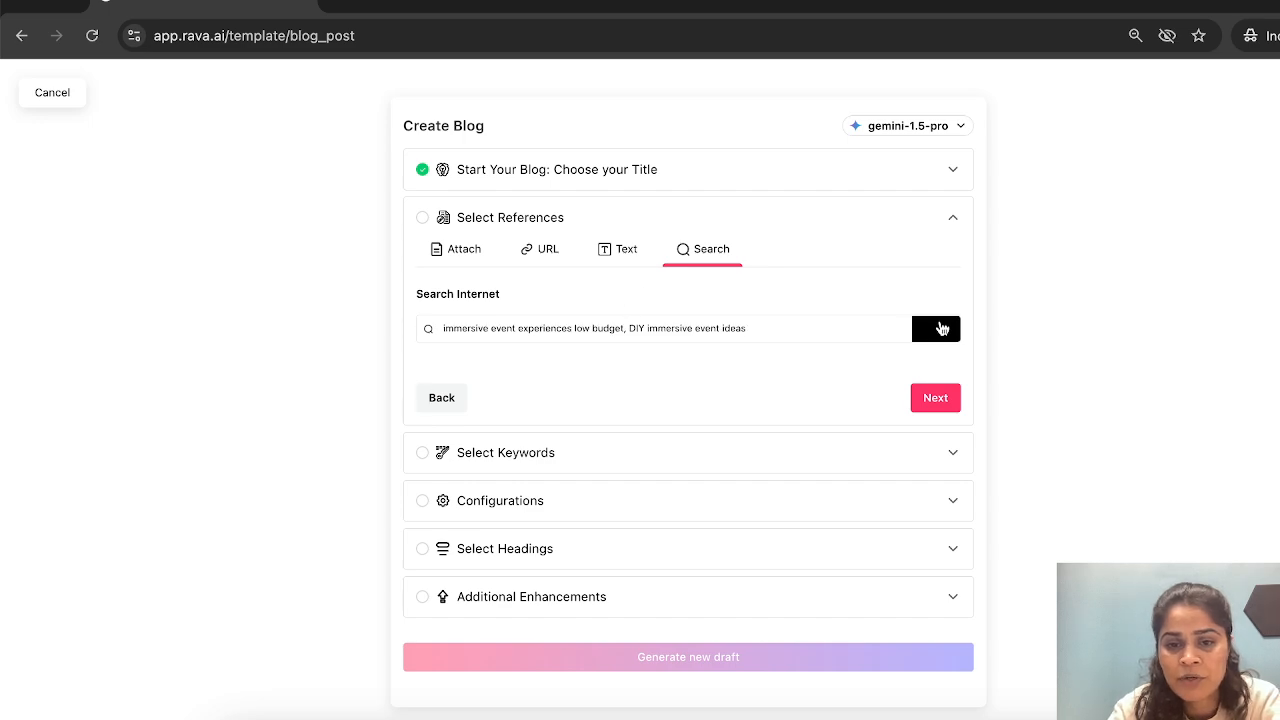
scroll(797, 345, "down", 1)
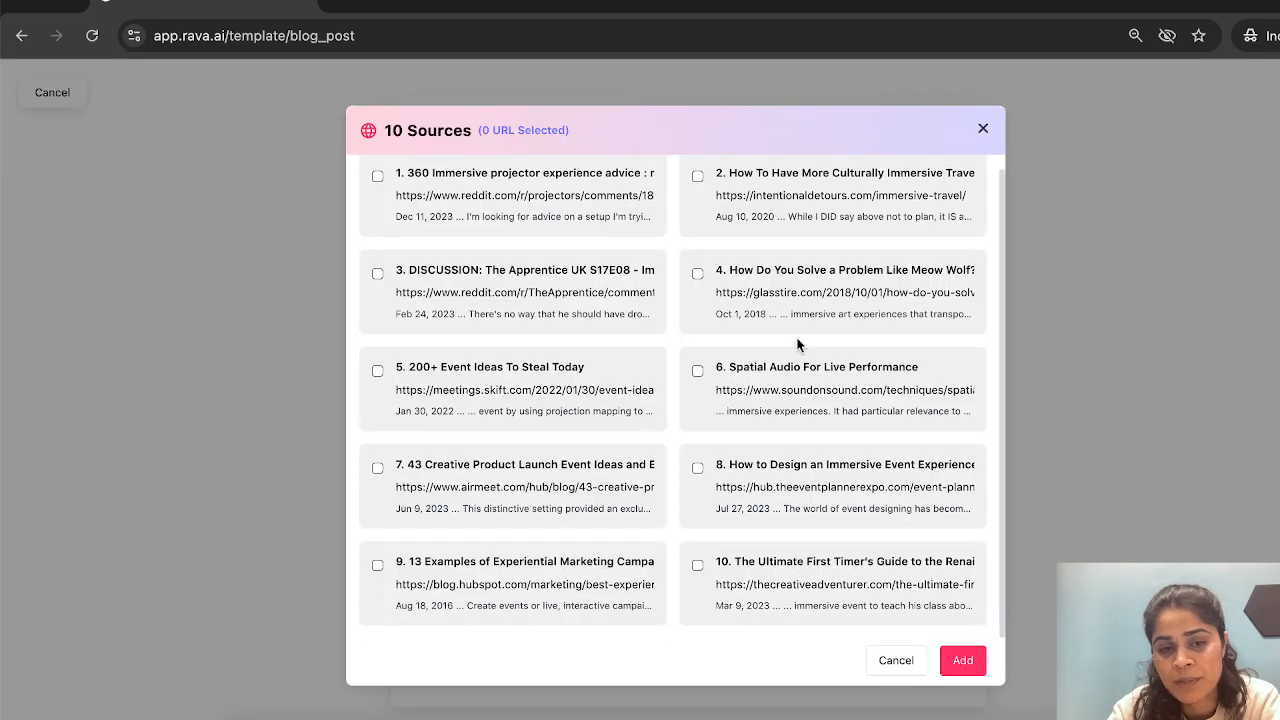
scroll(797, 345, "up", 1)
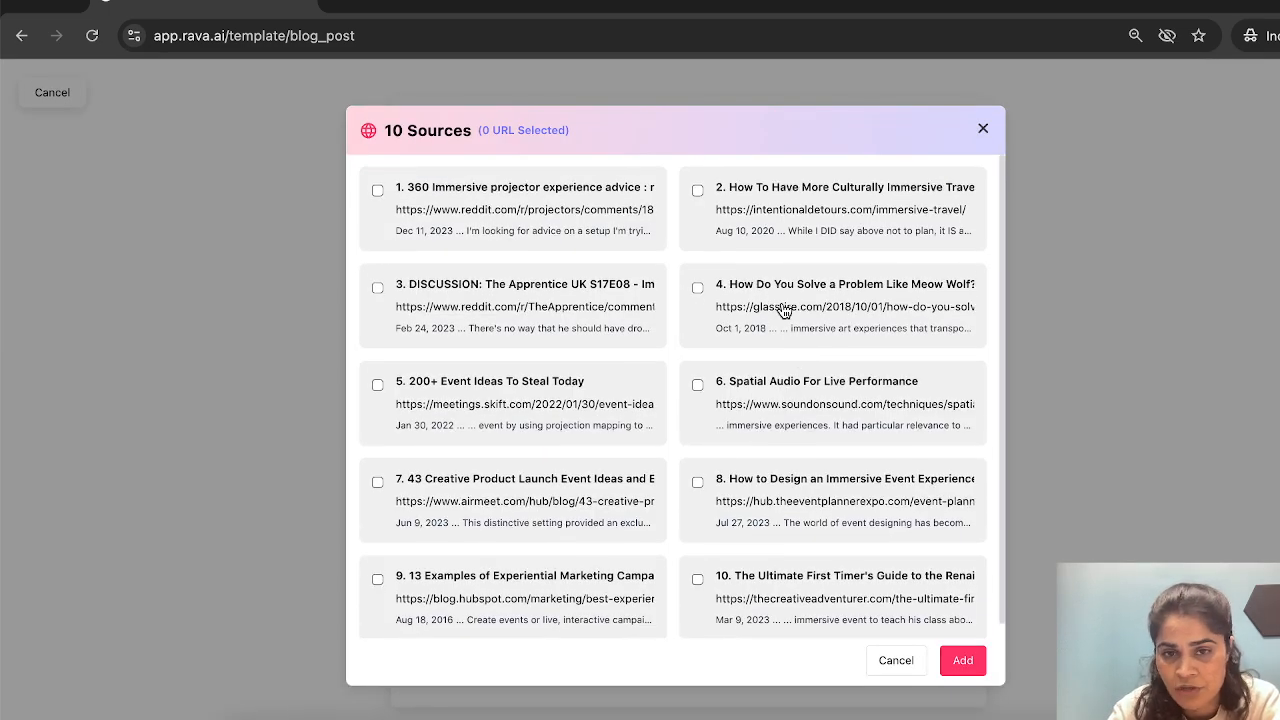
scroll(783, 309, "down", 1)
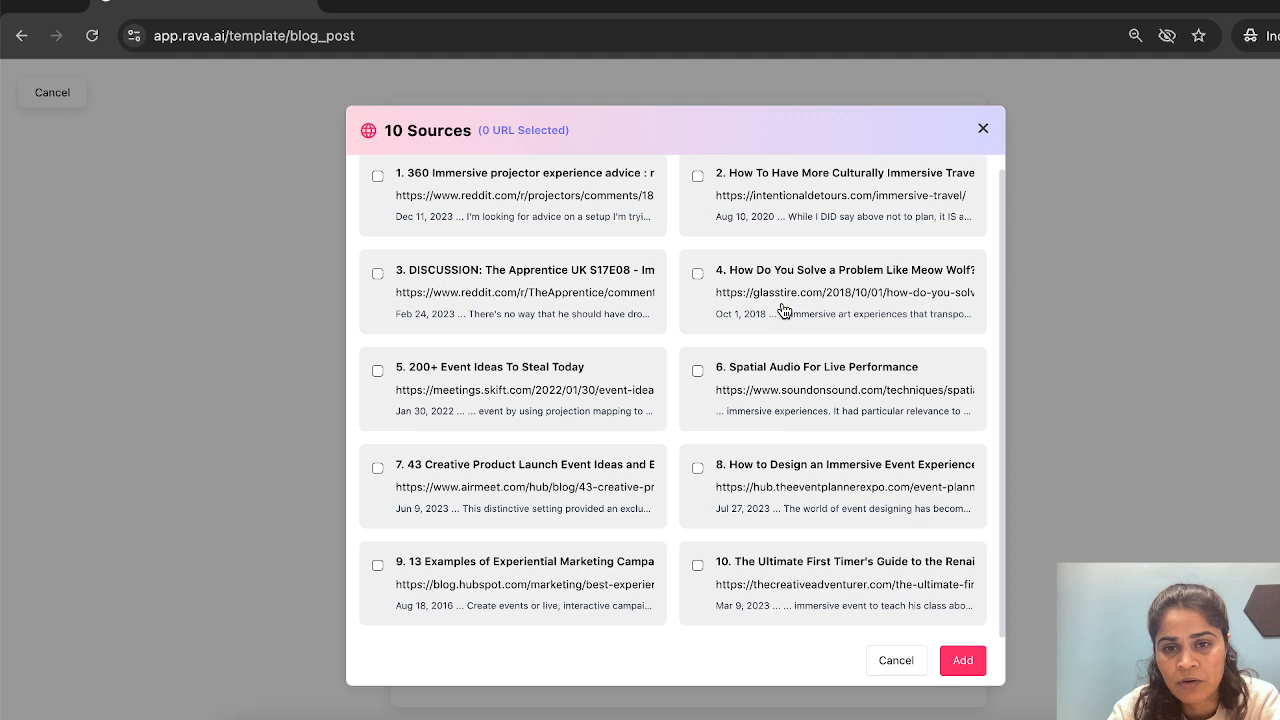
left_click(718, 177)
left_click(963, 660)
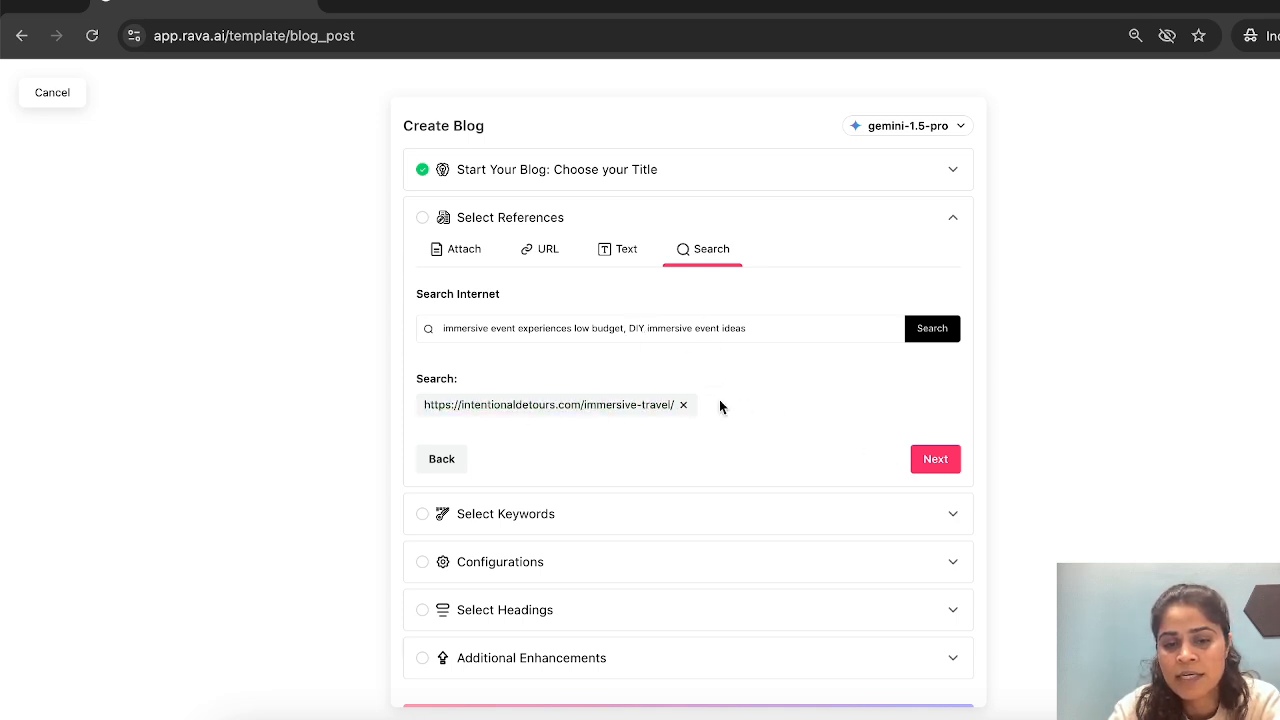
left_click(941, 461)
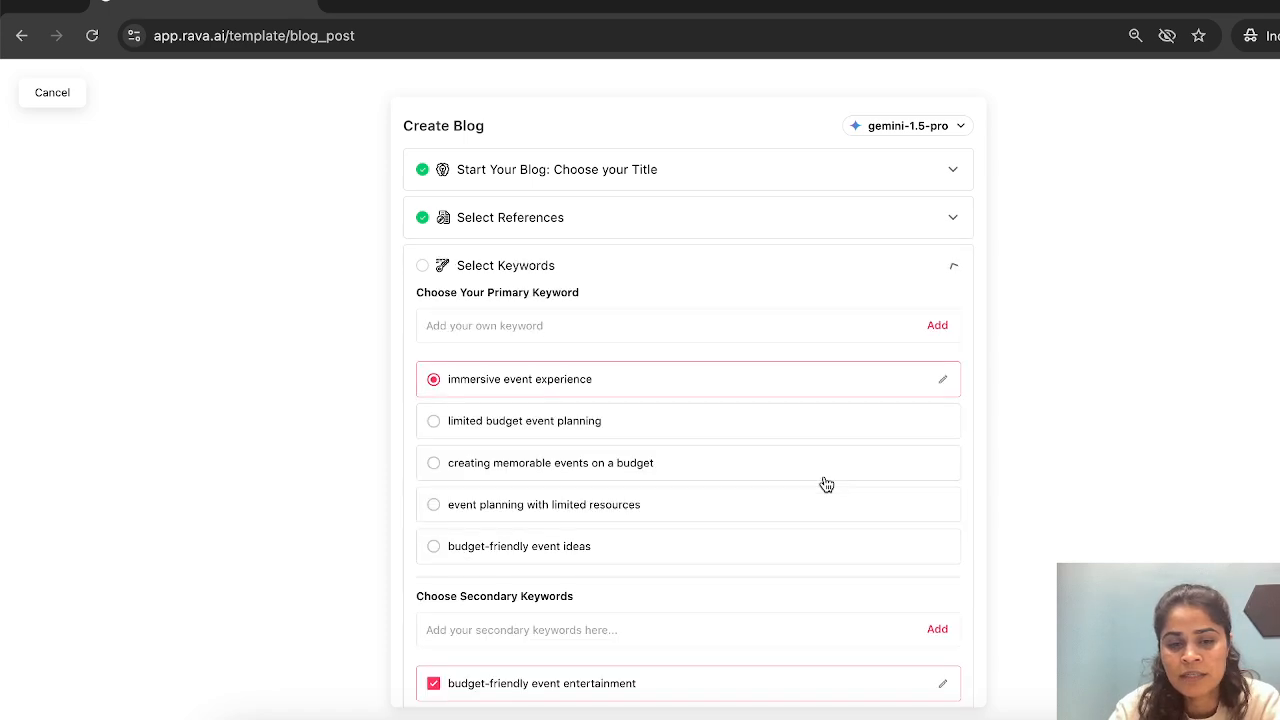
- Review the suggested primary and secondary keywords, keep the preselected ones, and proceed to the configurations
scroll(826, 484, "down", 1)
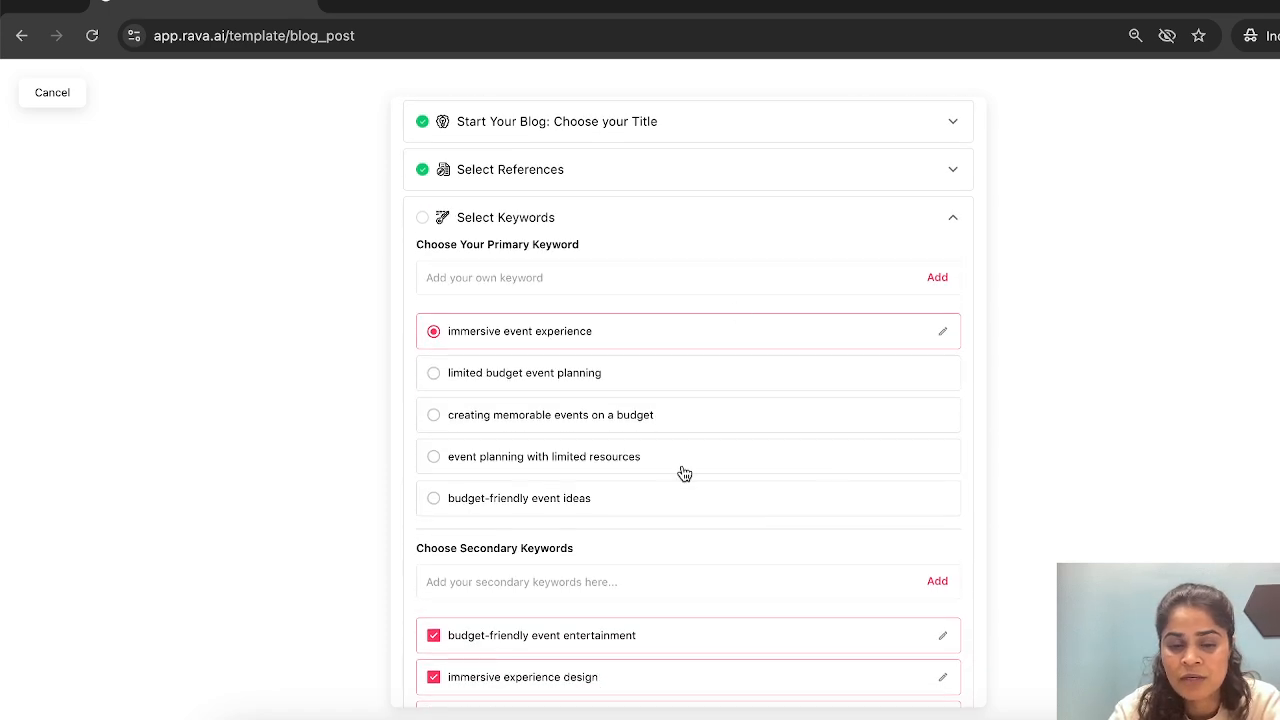
scroll(683, 383, "down", 4)
scroll(684, 385, "up", 1)
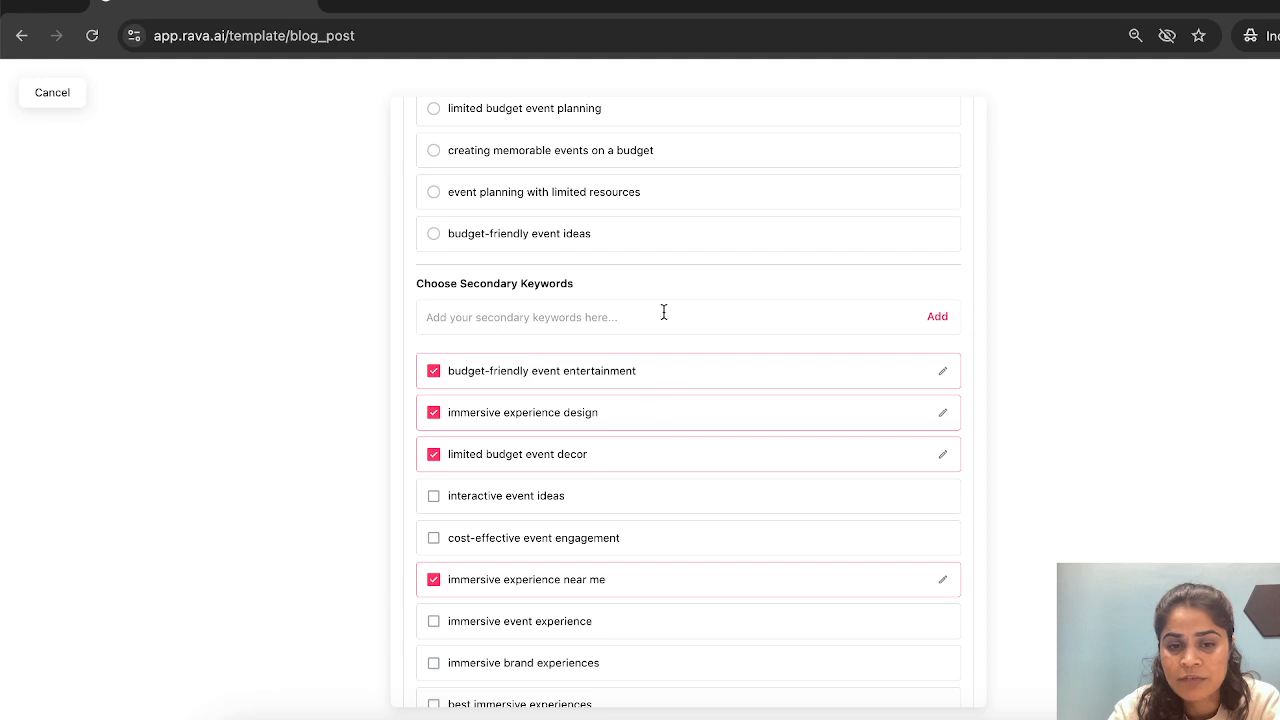
scroll(663, 446, "down", 2)
scroll(666, 444, "down", 3)
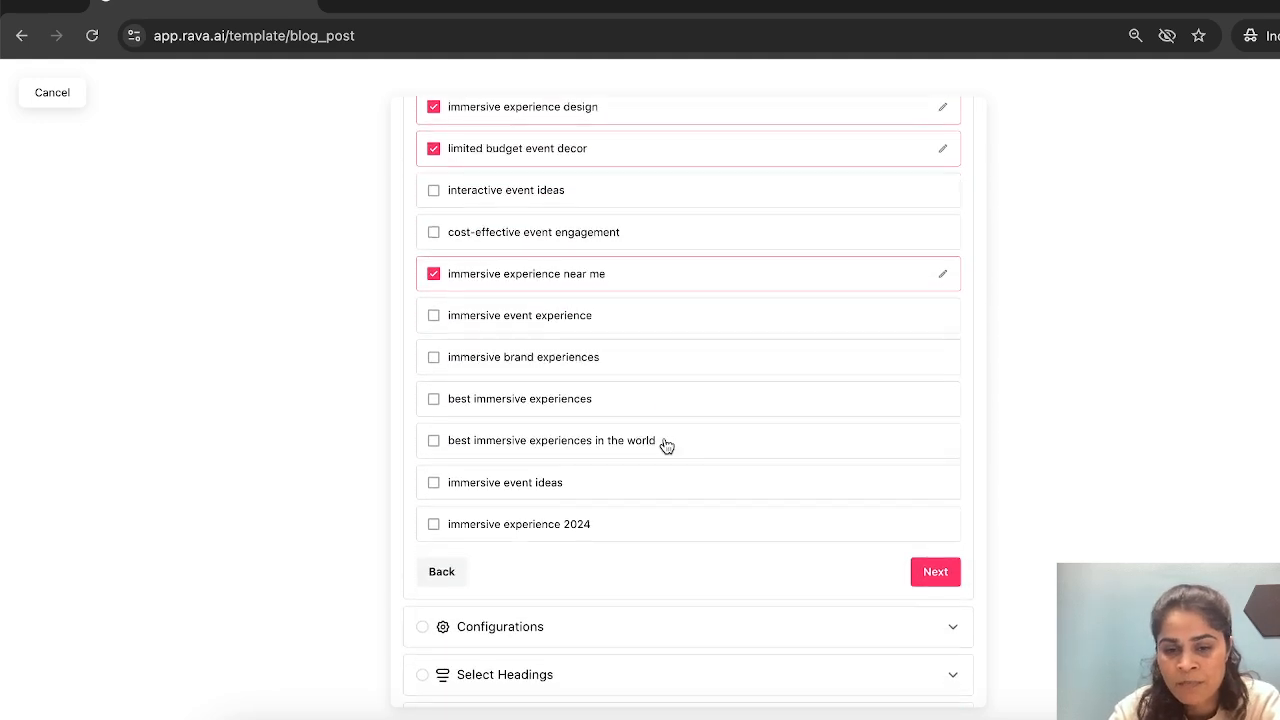
left_click(930, 457)
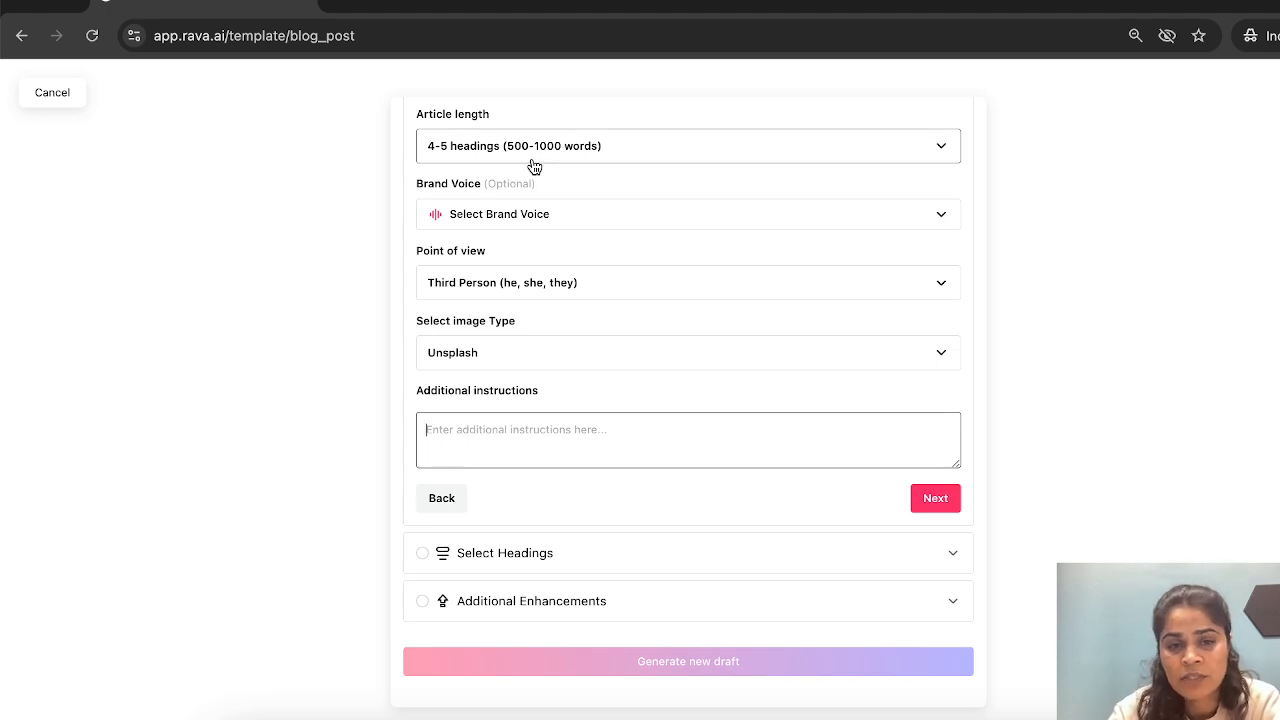
- Keep the article length at 4-5 headings (500-1000 words) and start adding a Dynamic brand voice after viewing the Text and URL options
left_click(535, 166)
left_click(534, 166)
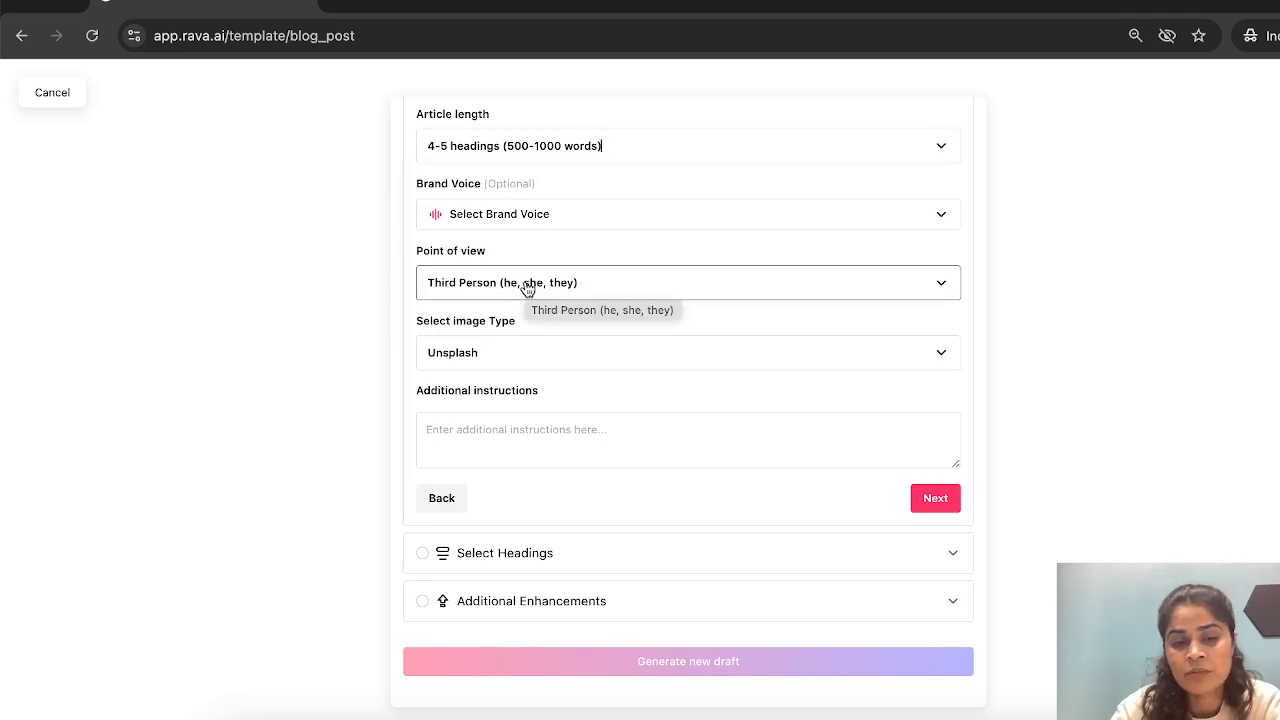
left_click(588, 219)
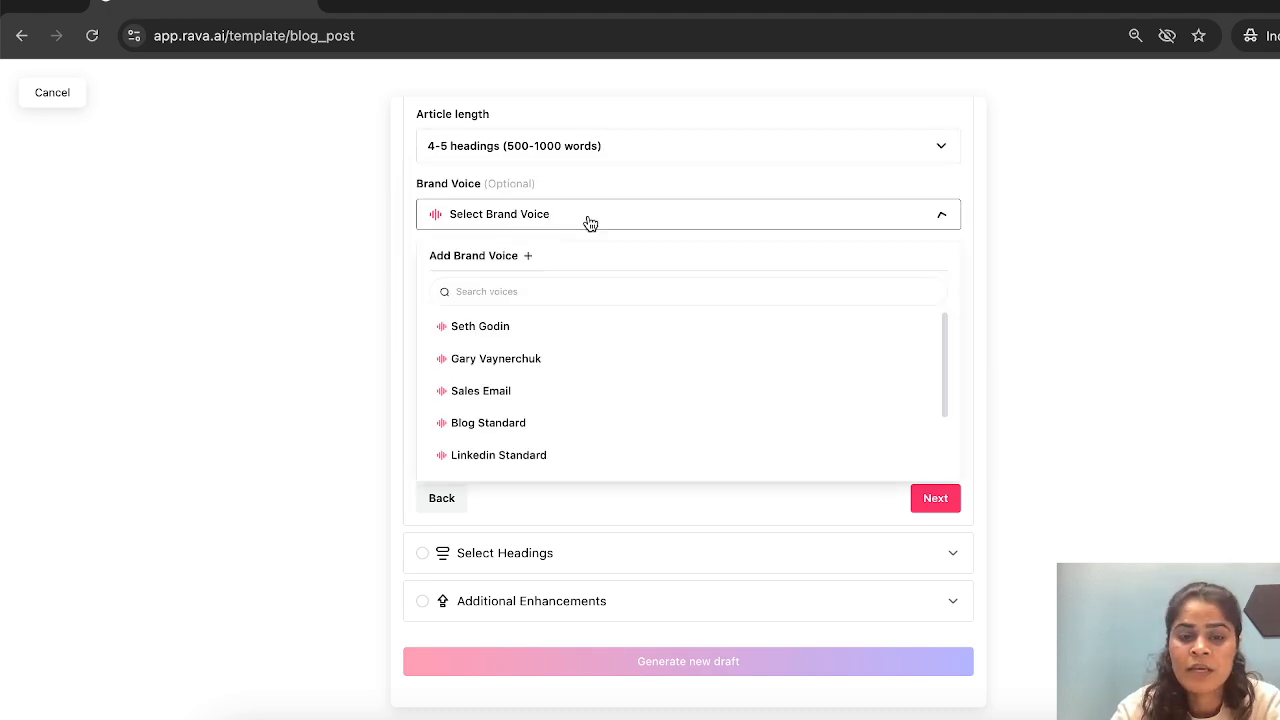
left_click(524, 257)
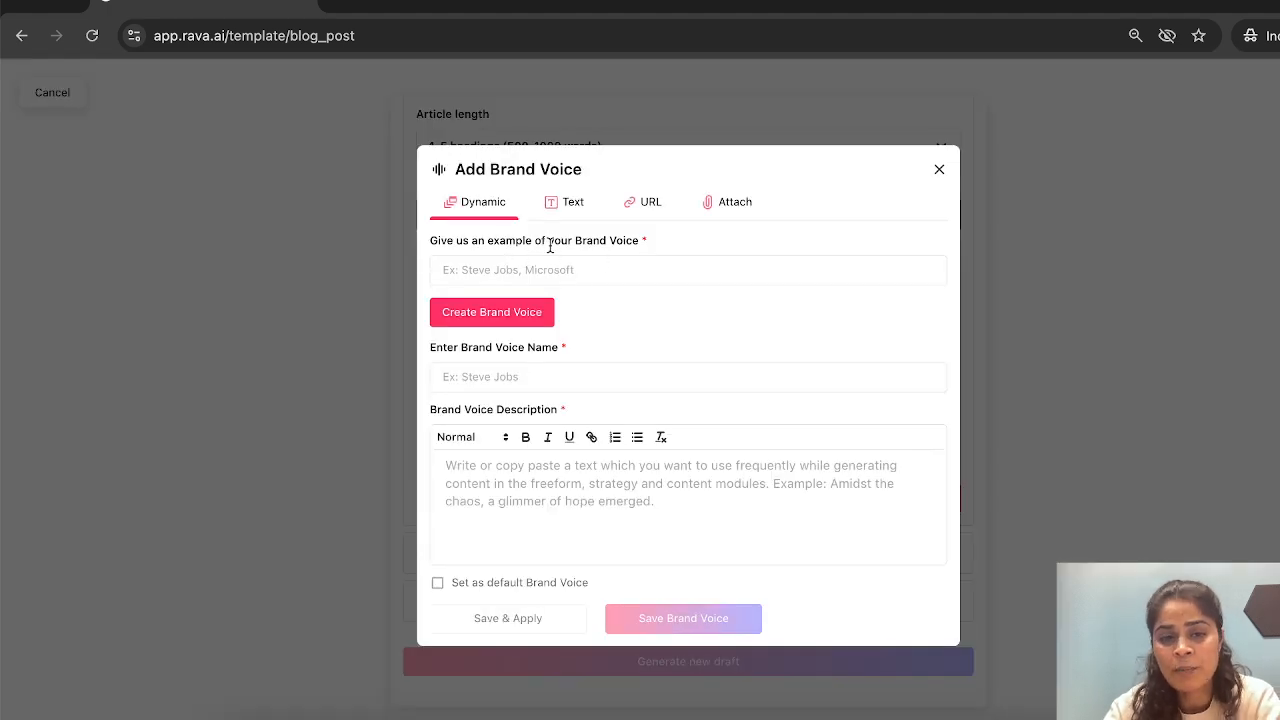
left_click(567, 487)
left_click(572, 202)
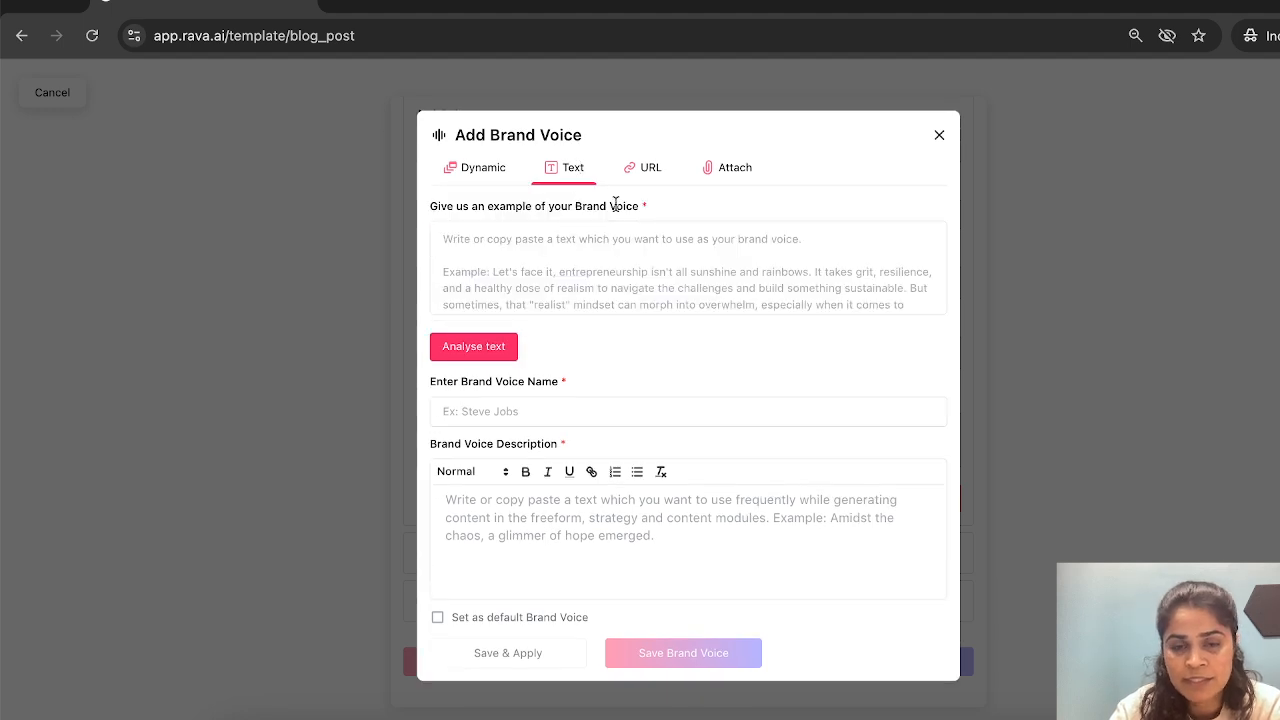
left_click(658, 168)
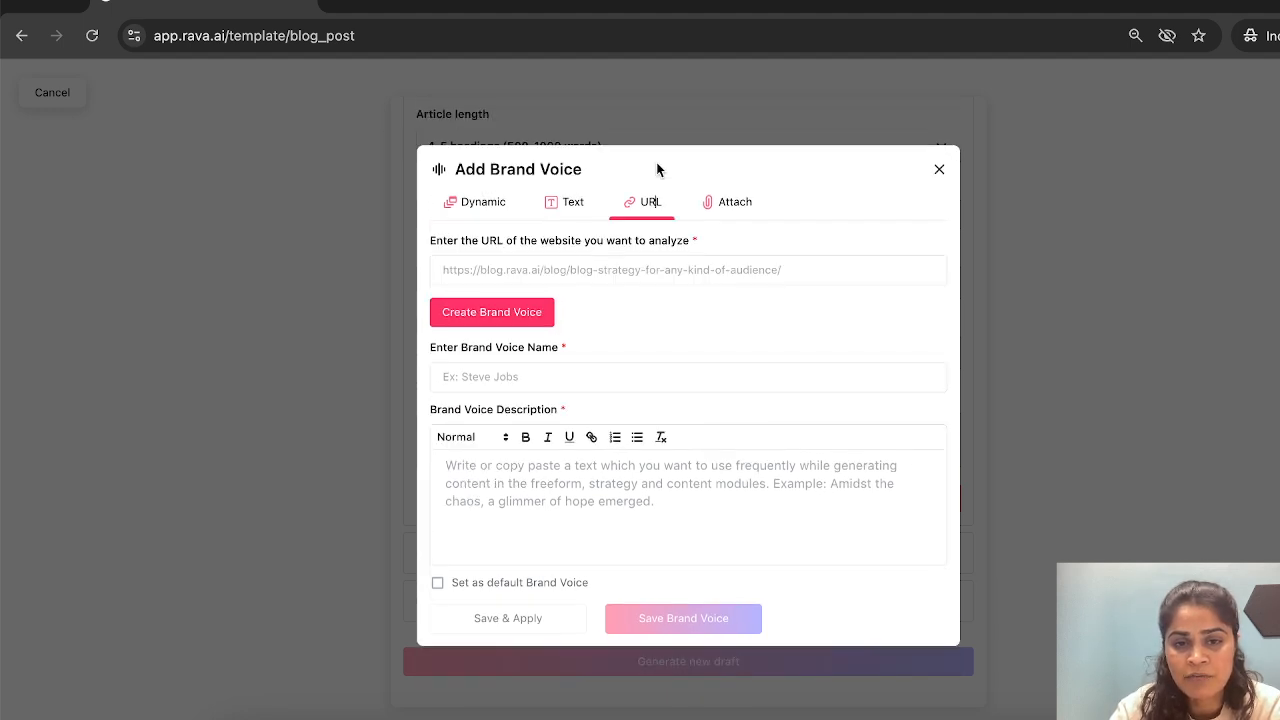
left_click(489, 210)
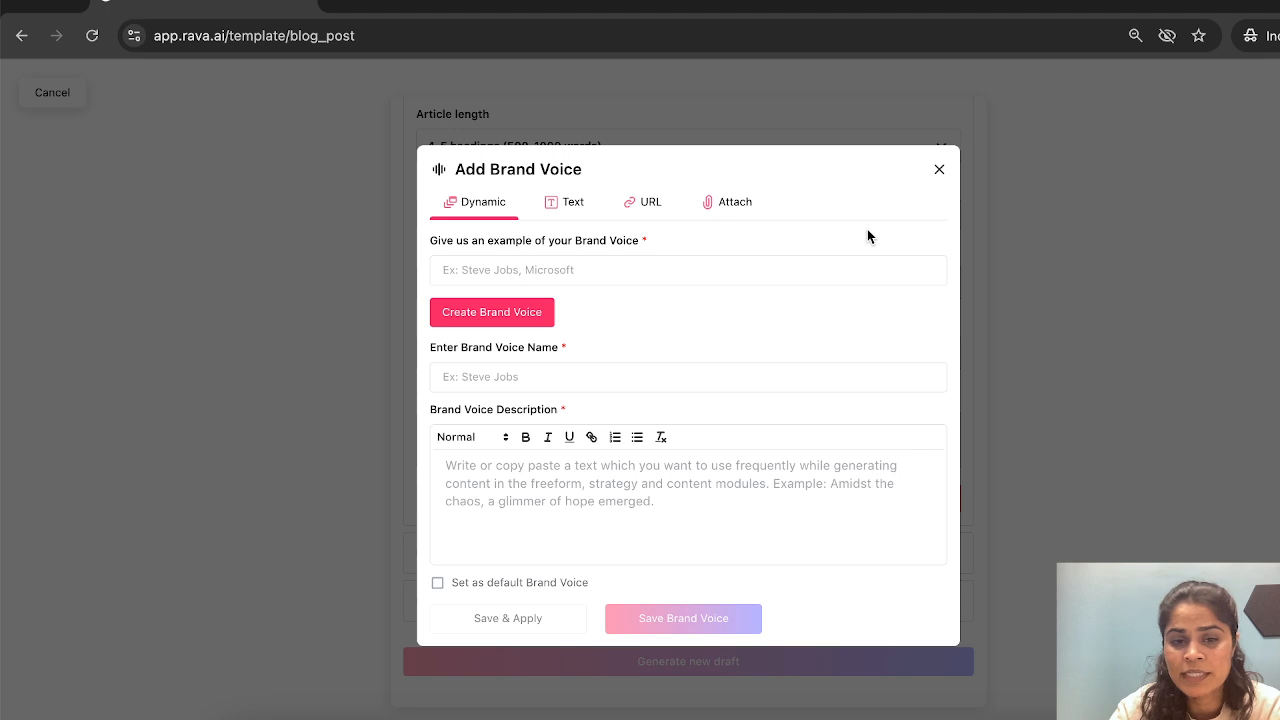
- Generate a brand voice description using Oprah Winfrey as the example and read through it
left_click(517, 278)
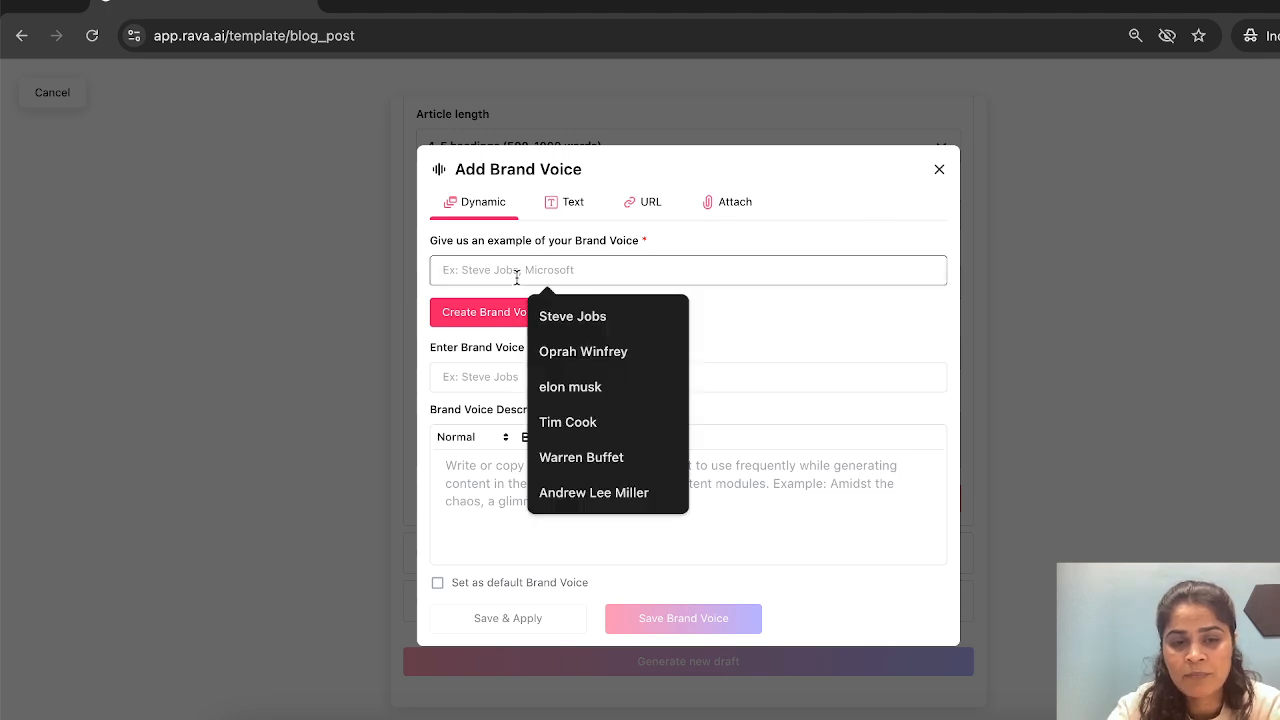
left_click(575, 351)
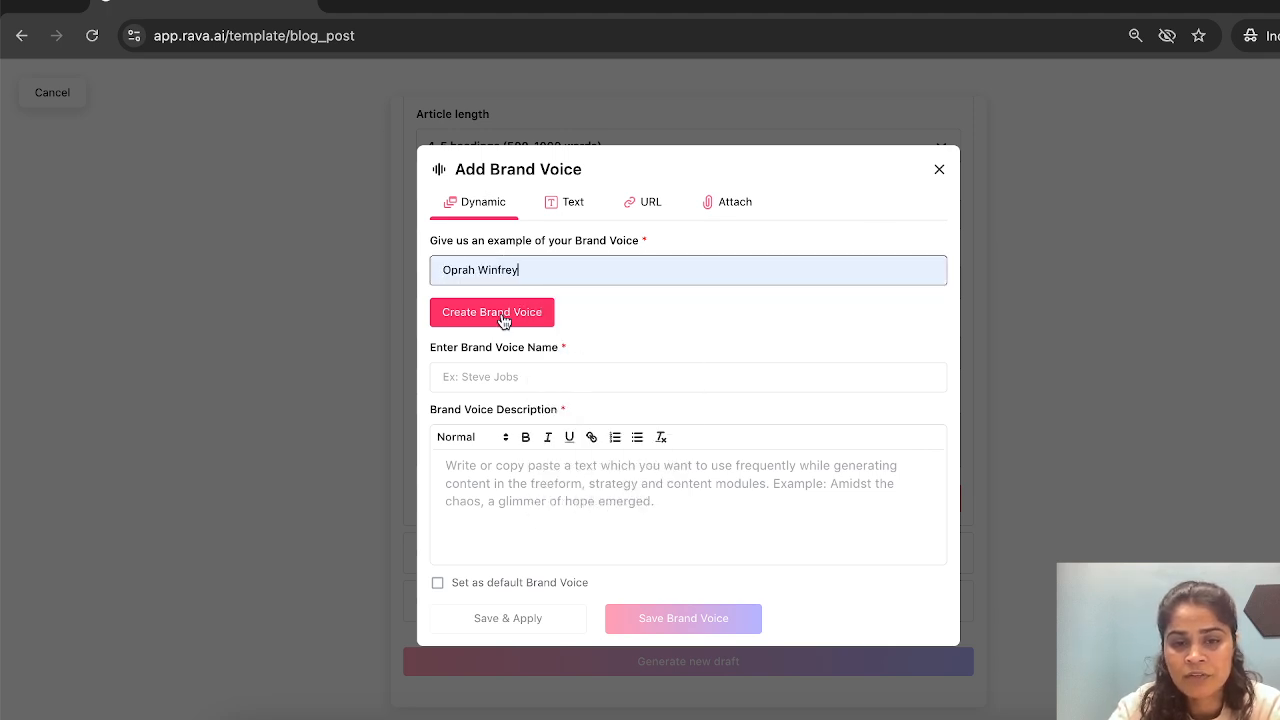
left_click(503, 316)
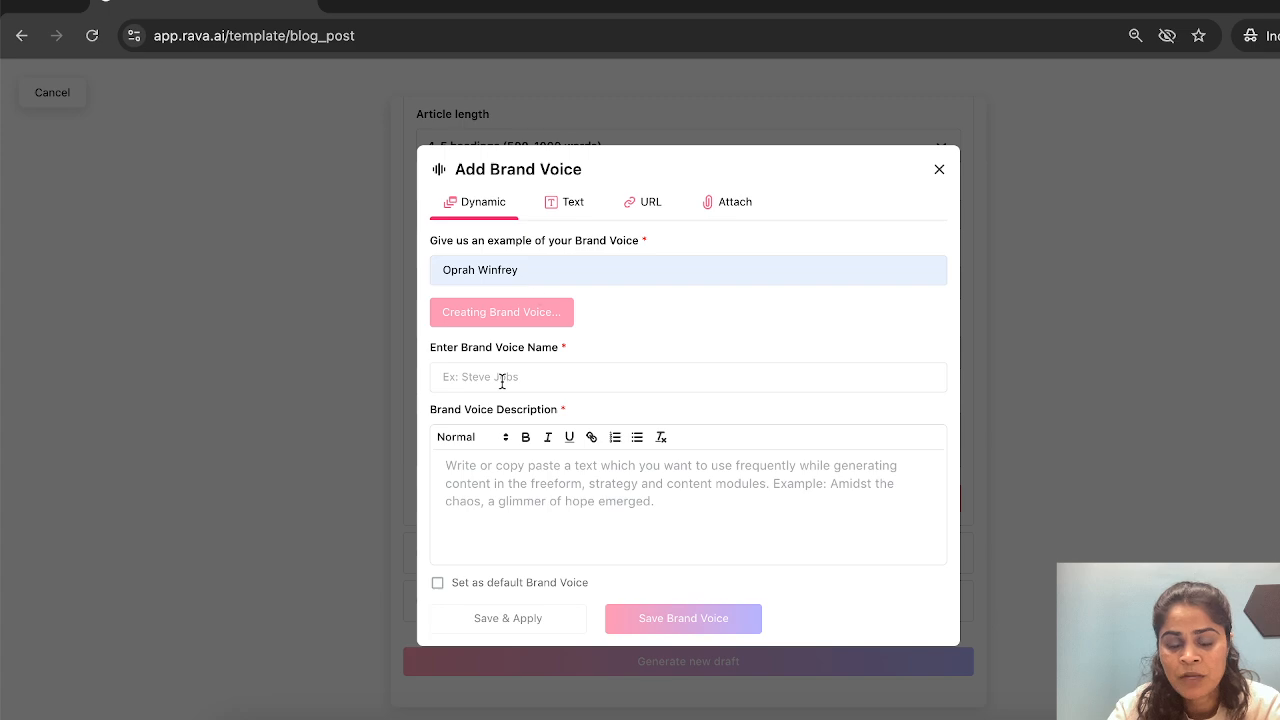
scroll(595, 490, "down", 3)
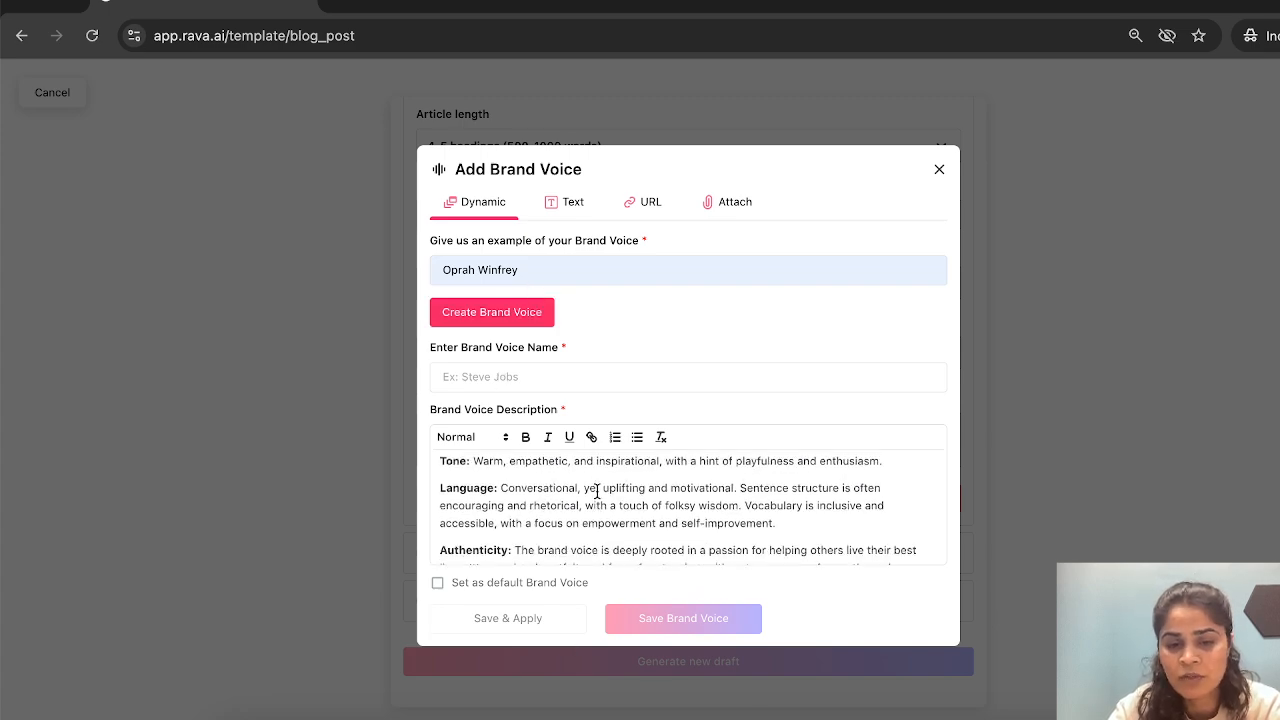
scroll(596, 490, "down", 4)
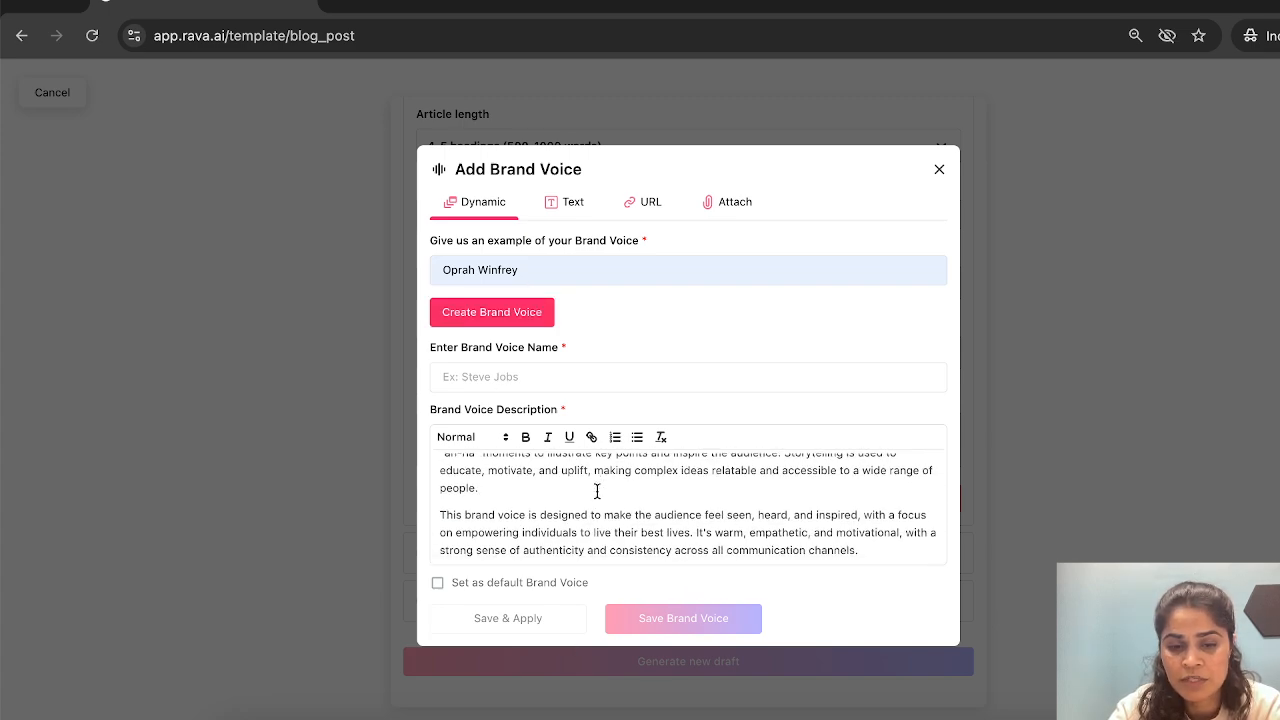
- Name the new brand voice "oprah" and save it
left_click(544, 378)
type("o")
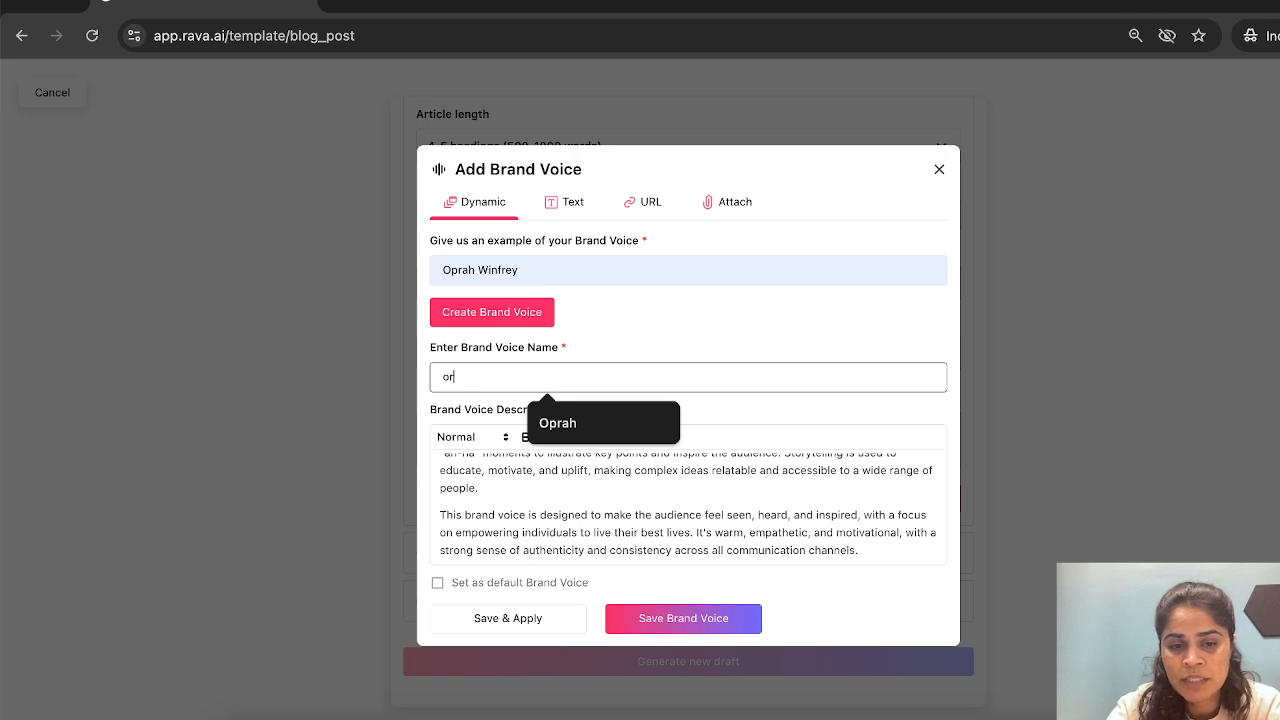
type("par")
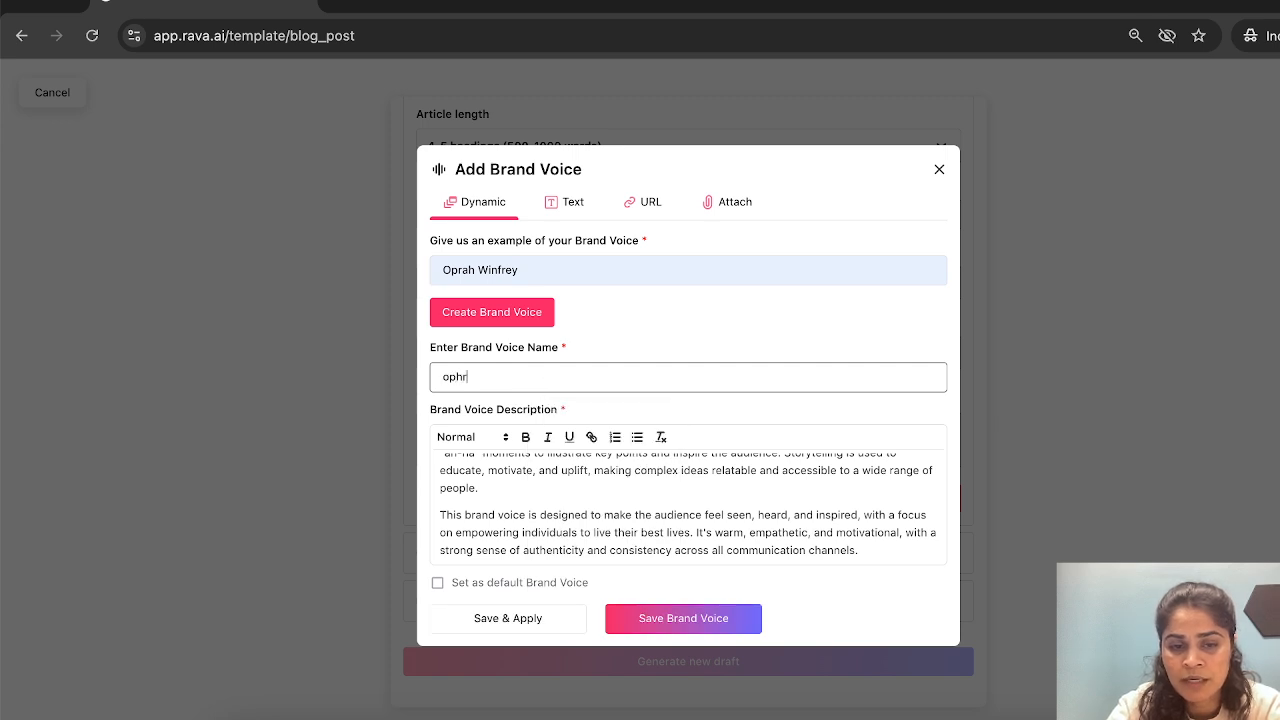
key("BackSpace")
key("BackSpace")
type("rah")
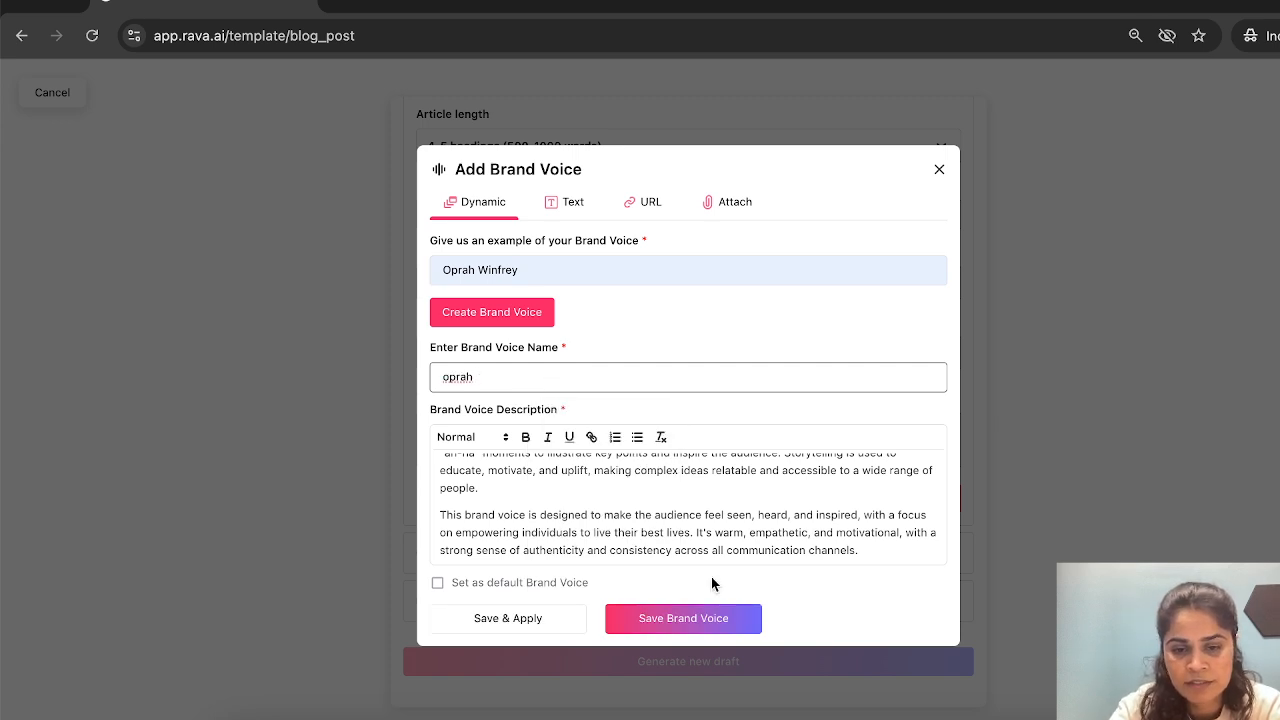
left_click(685, 620)
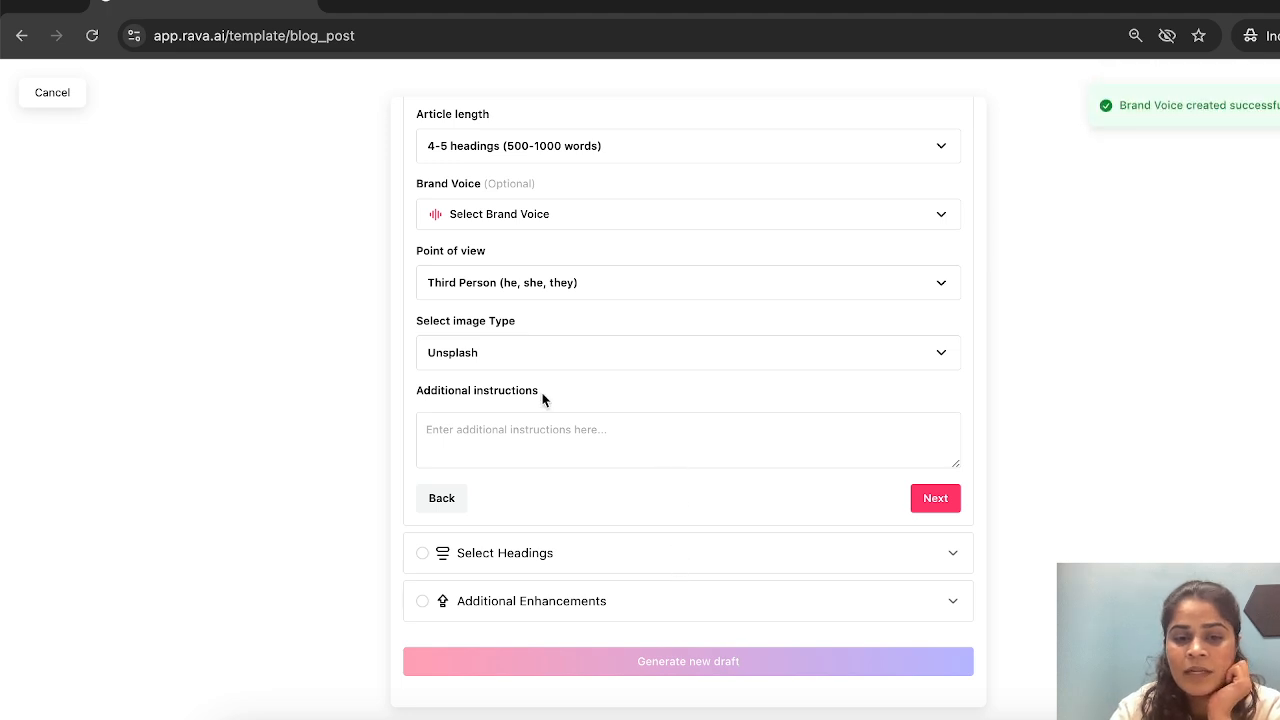
- Apply the oprah brand voice to the blog and proceed to the headings with Unsplash kept as image type
left_click(513, 221)
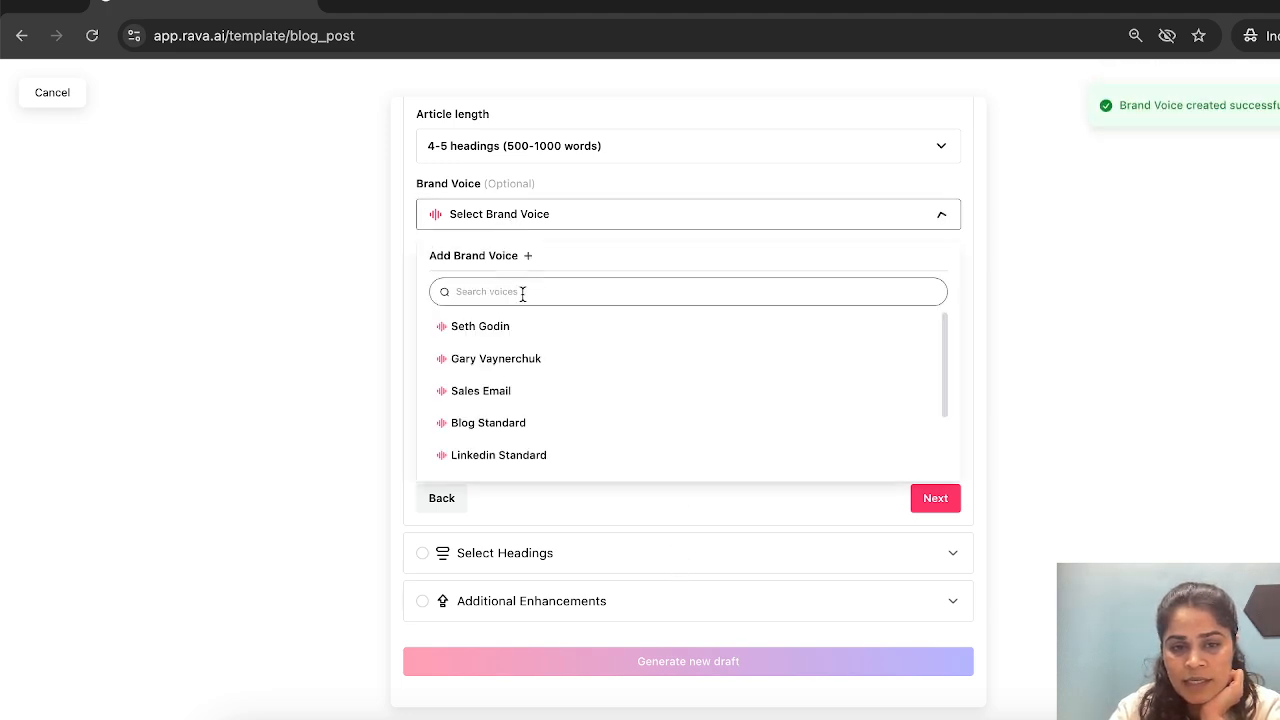
scroll(522, 445, "down", 2)
left_click(511, 452)
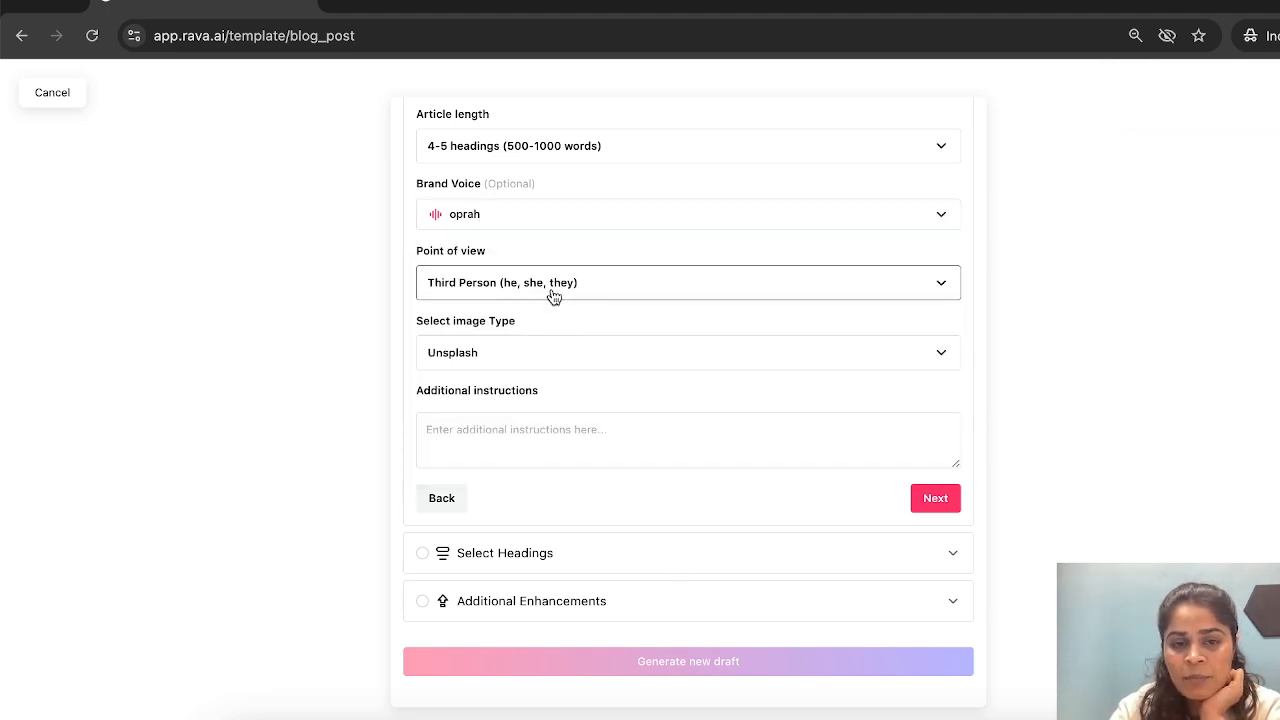
left_click(717, 352)
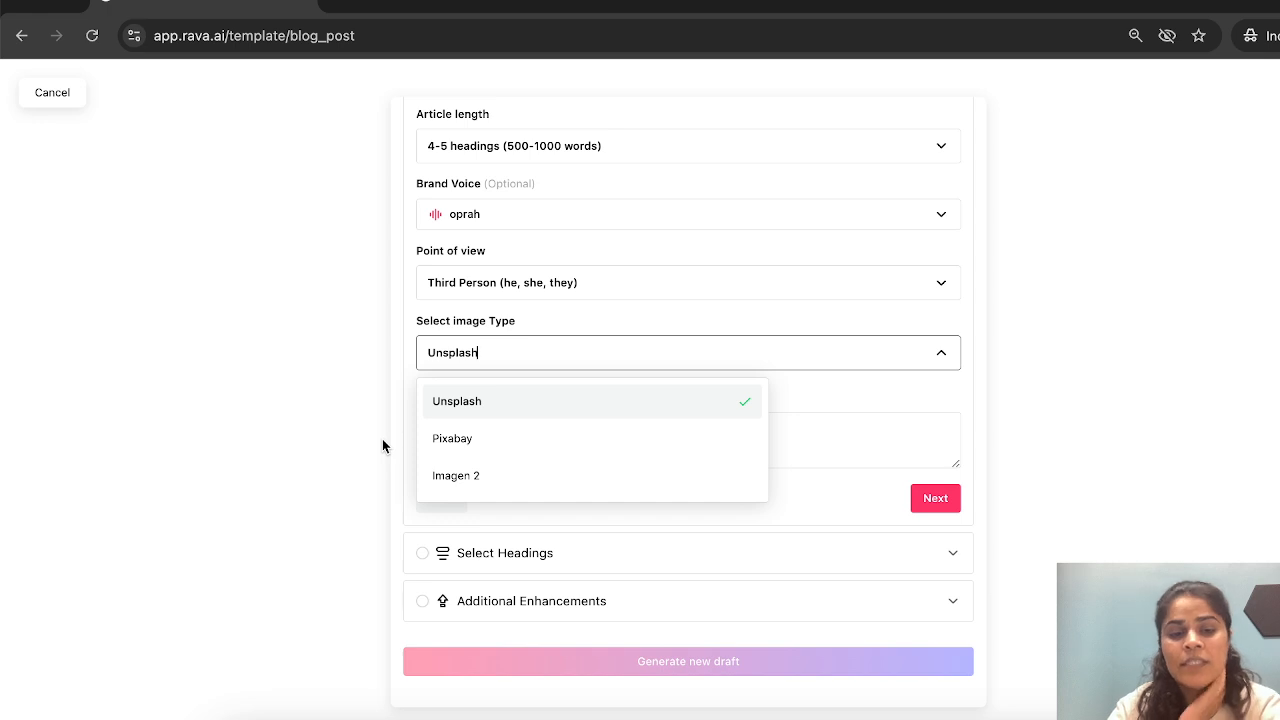
left_click(933, 499)
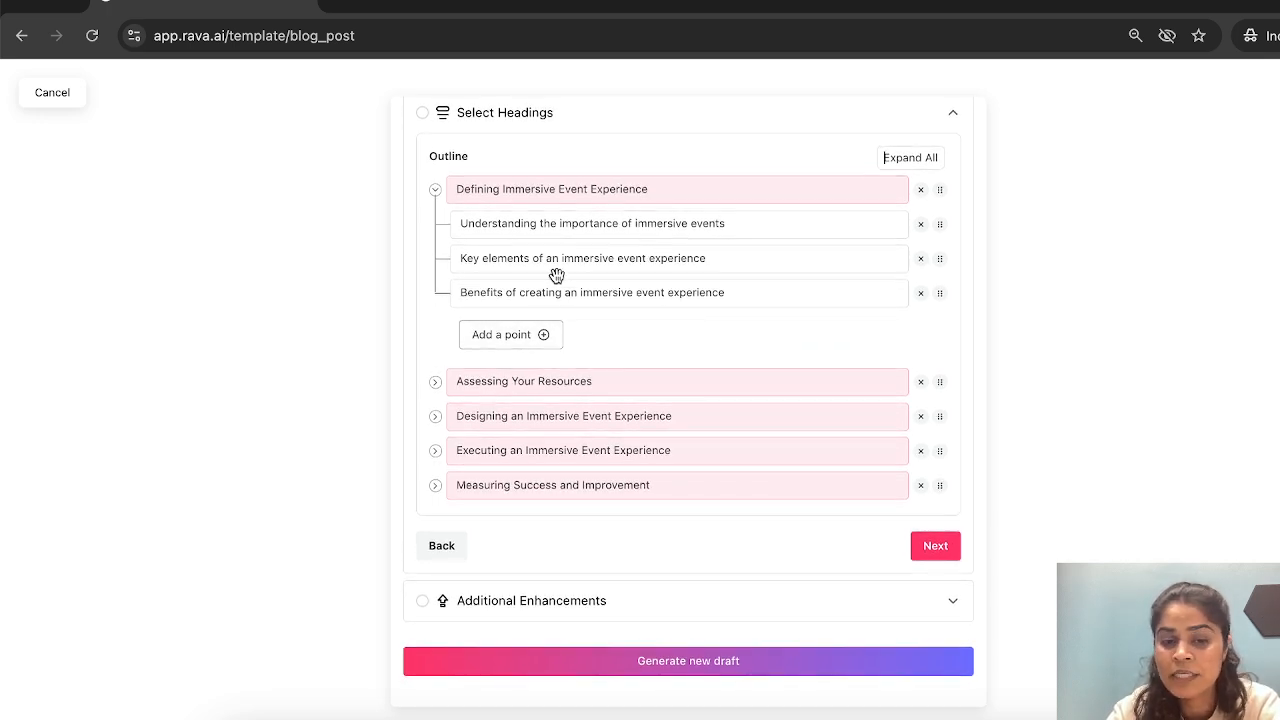
- Accept the suggested outline and generate the draft with FAQs, footnote citations, a 16:9 photo cover image and a call-to-action enabled
left_click(940, 553)
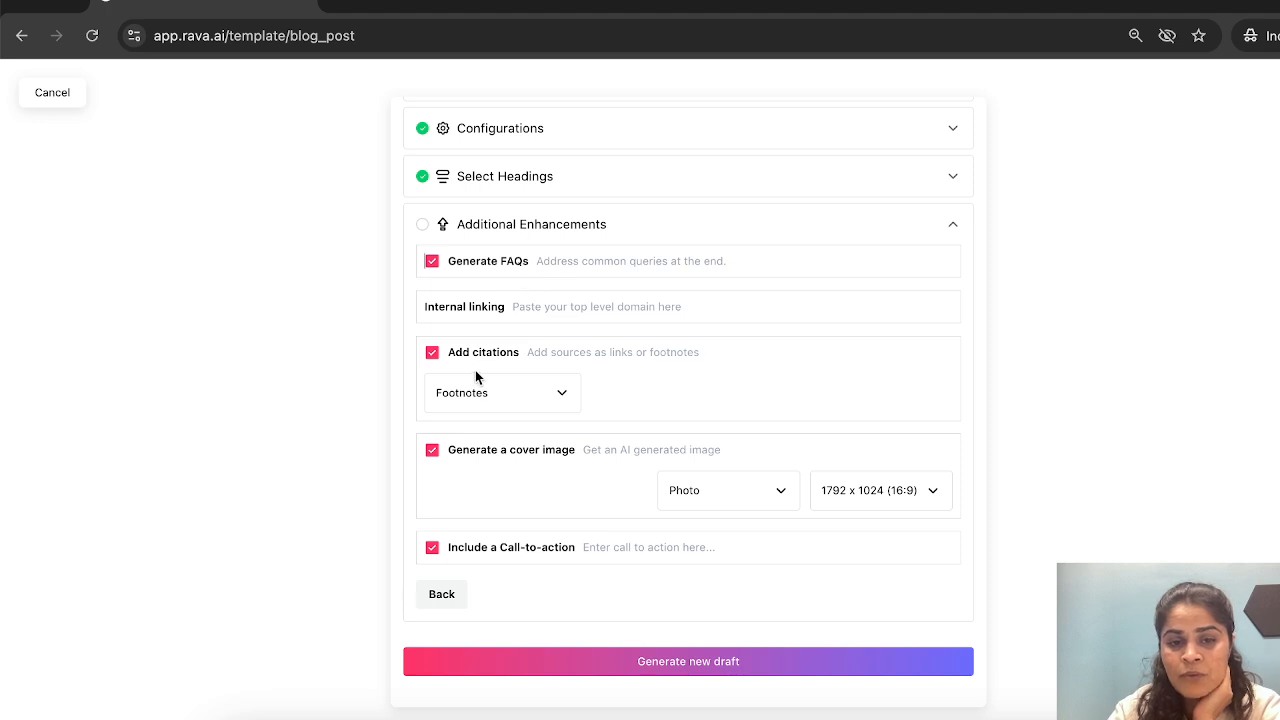
left_click_drag(447, 351, 560, 380)
left_click_drag(471, 452, 540, 465)
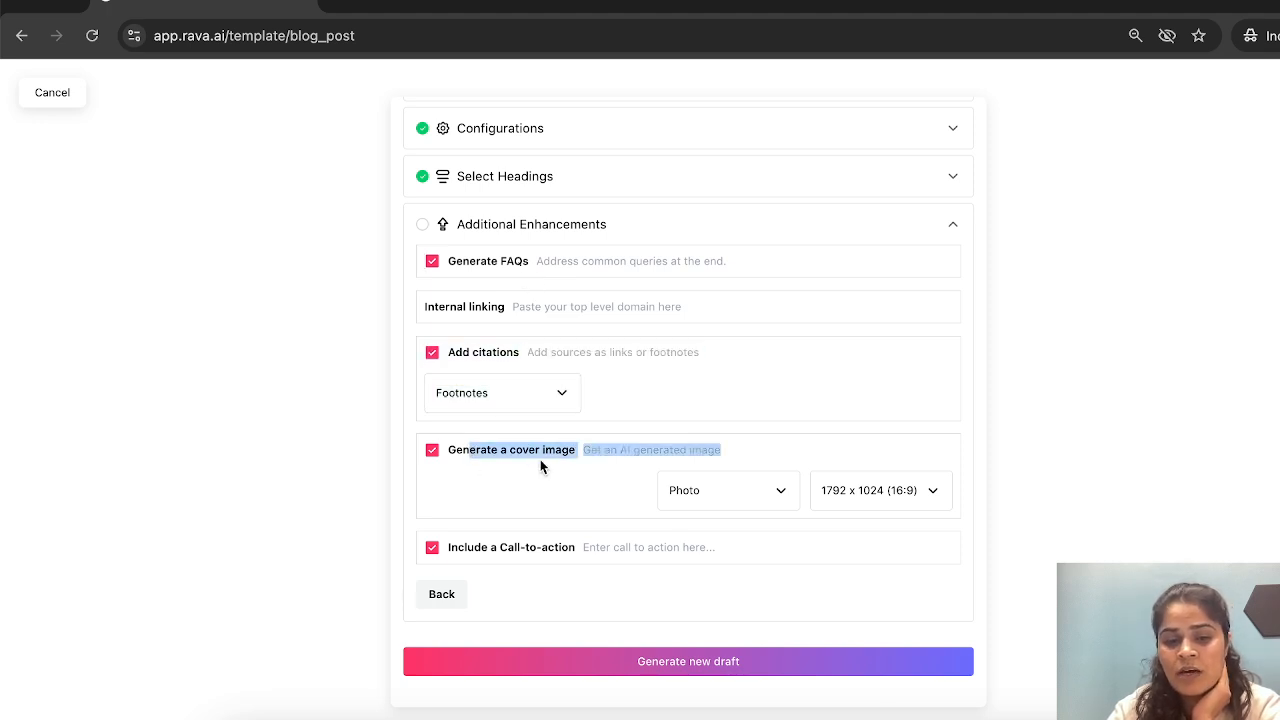
left_click(562, 508)
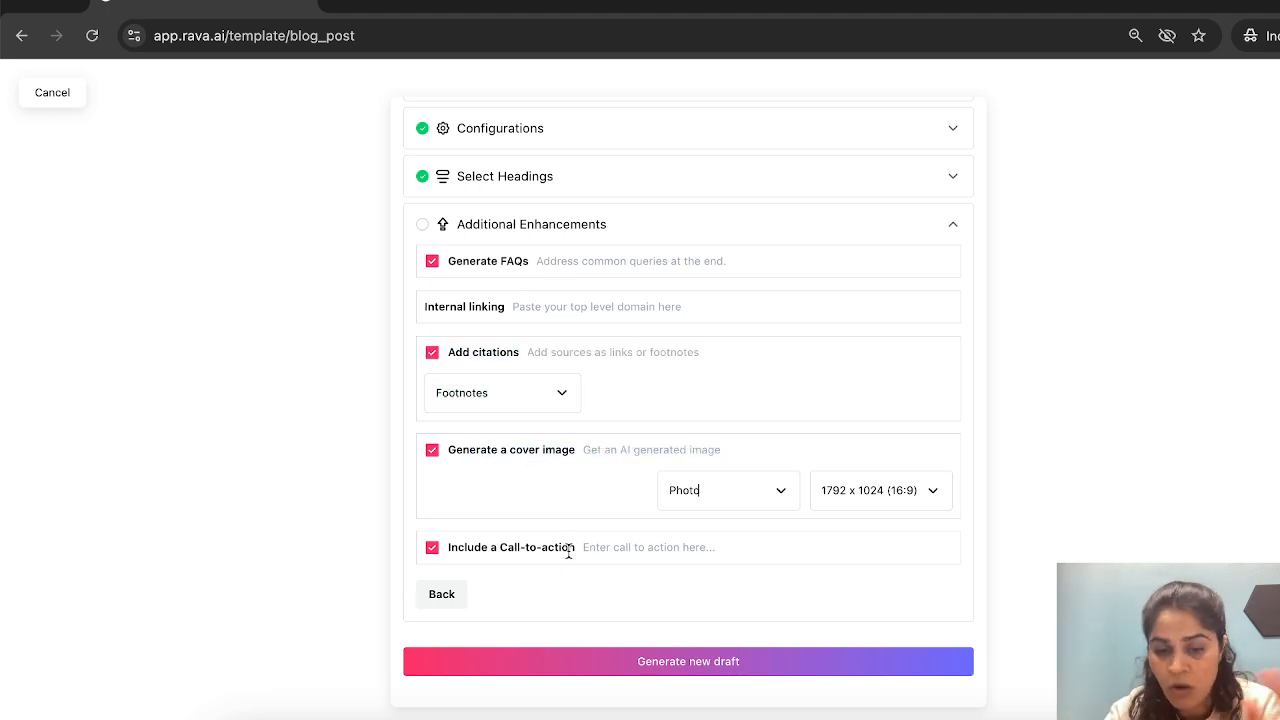
left_click(694, 672)
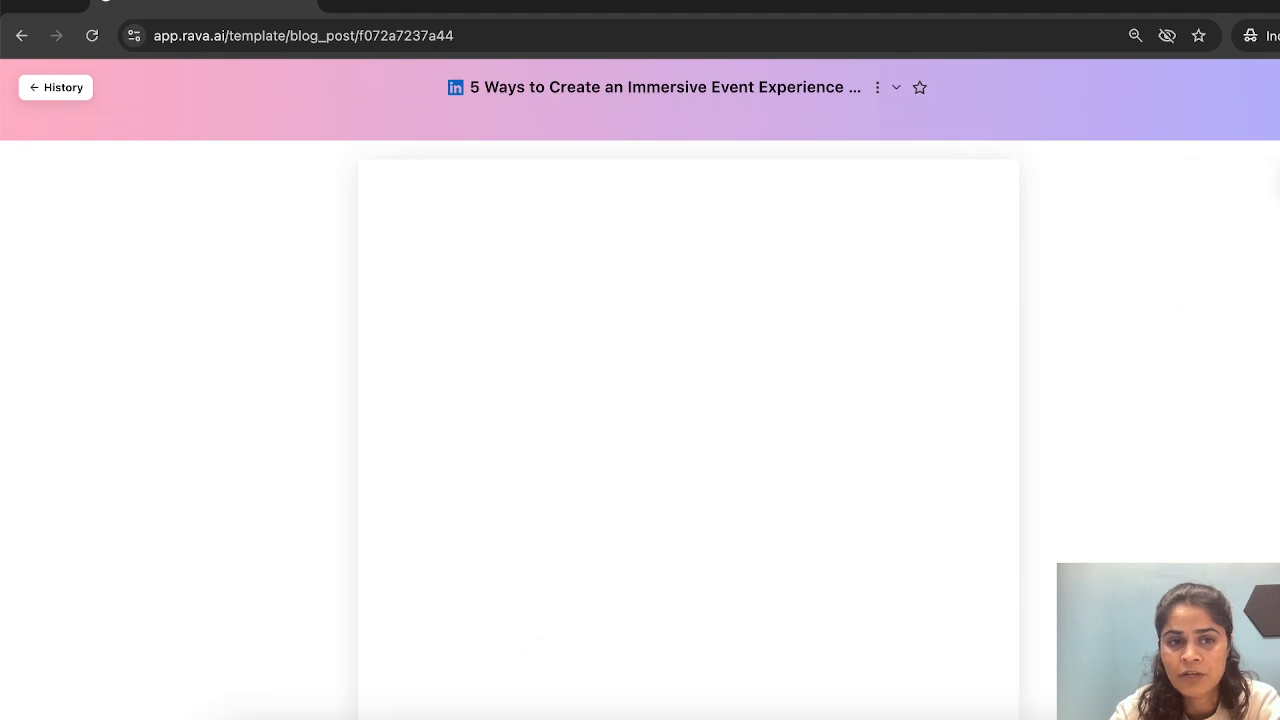
- Return from the blog draft to the home page and look over the available content templates
left_click(72, 94)
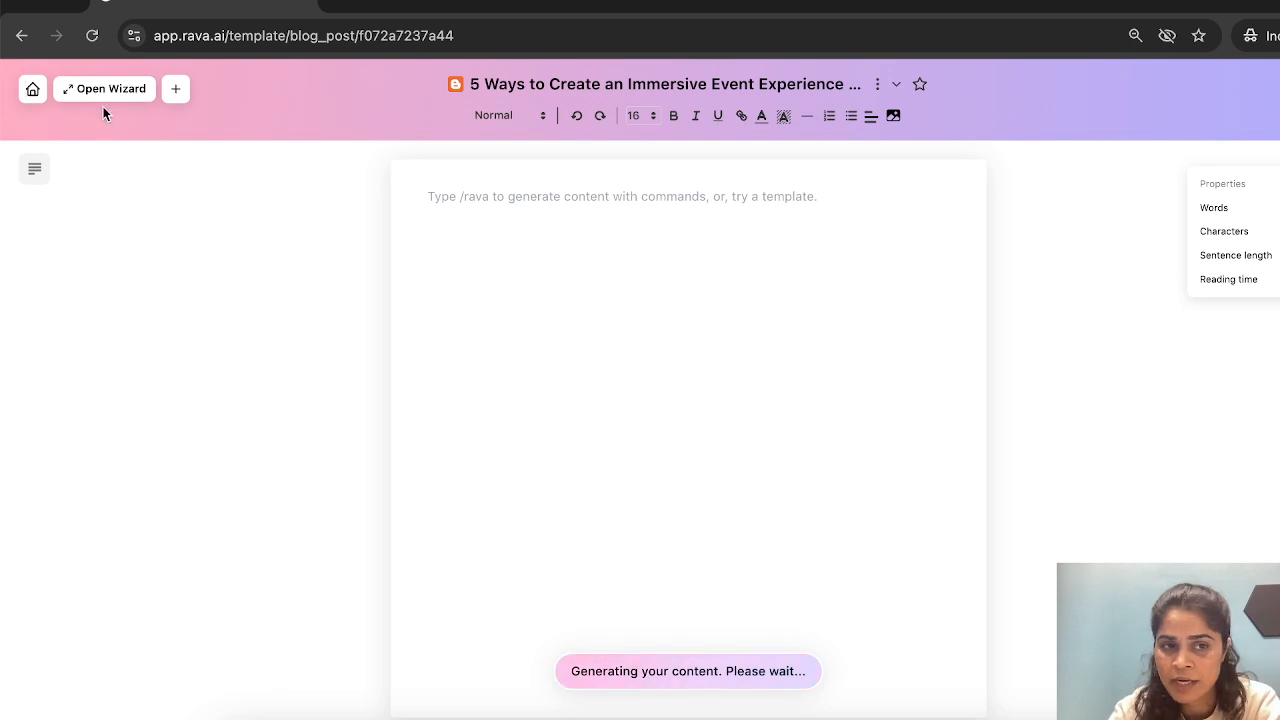
left_click(37, 100)
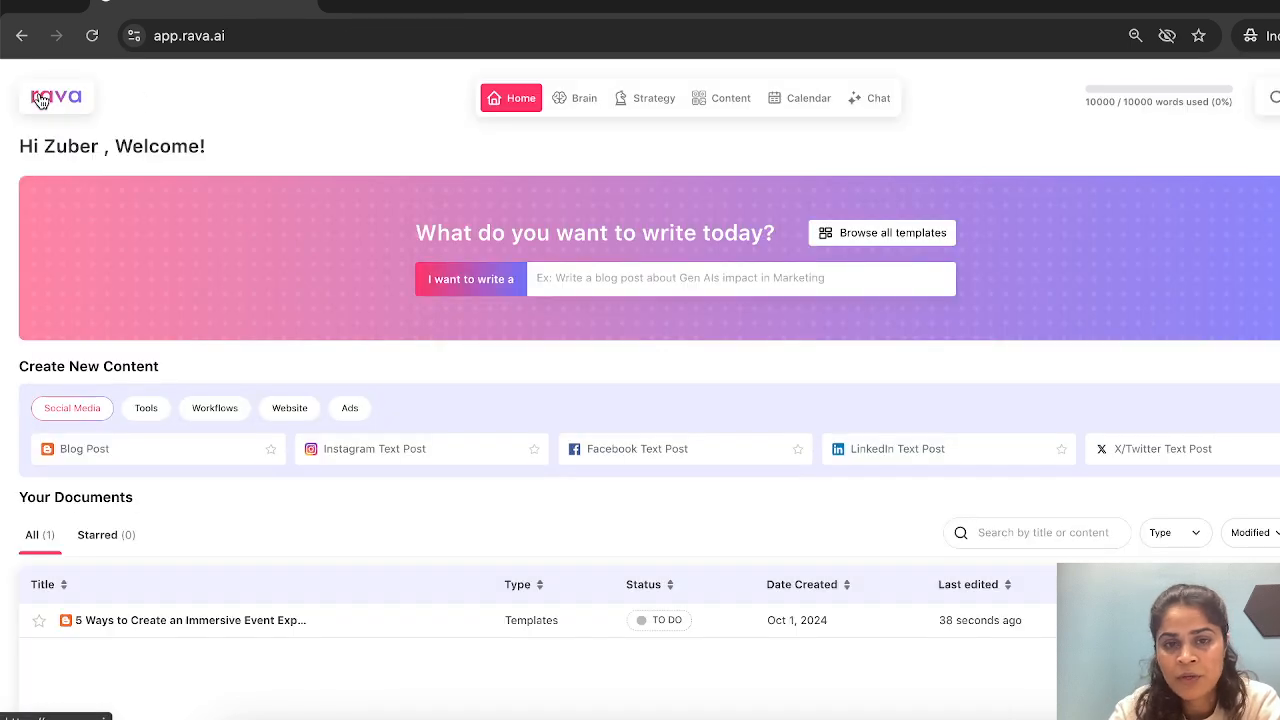
left_click(747, 102)
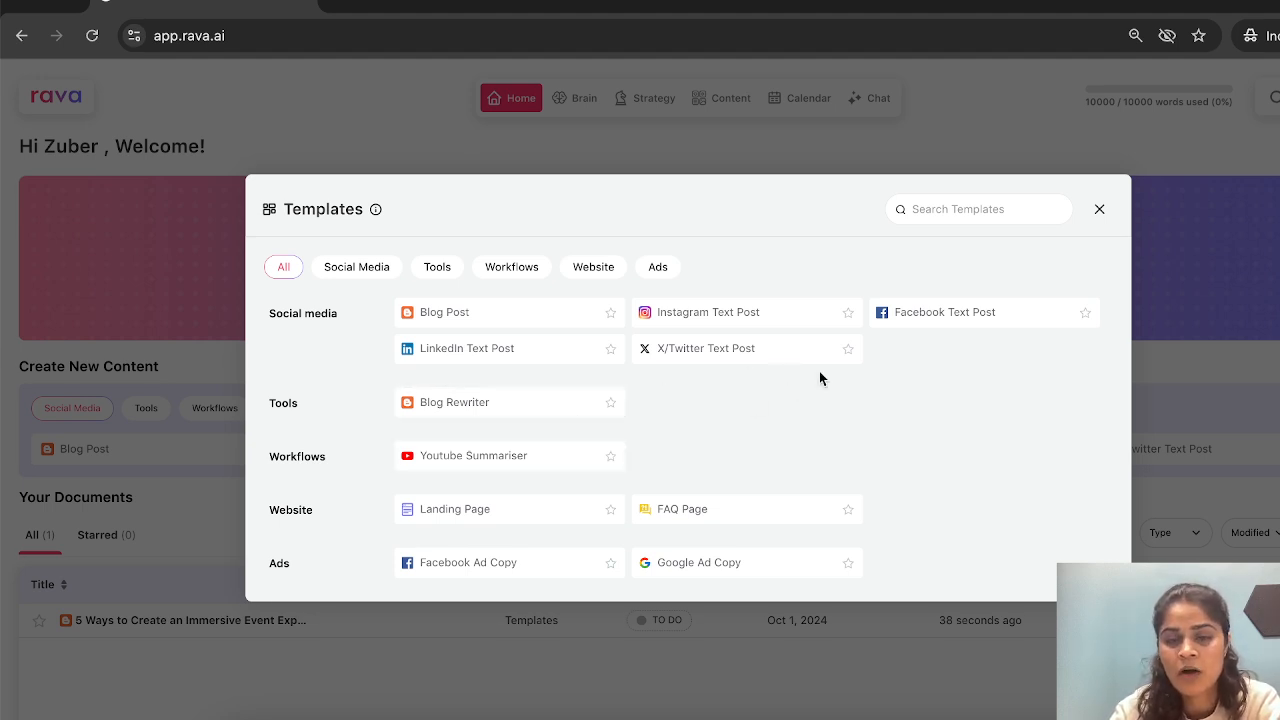
left_click(1099, 209)
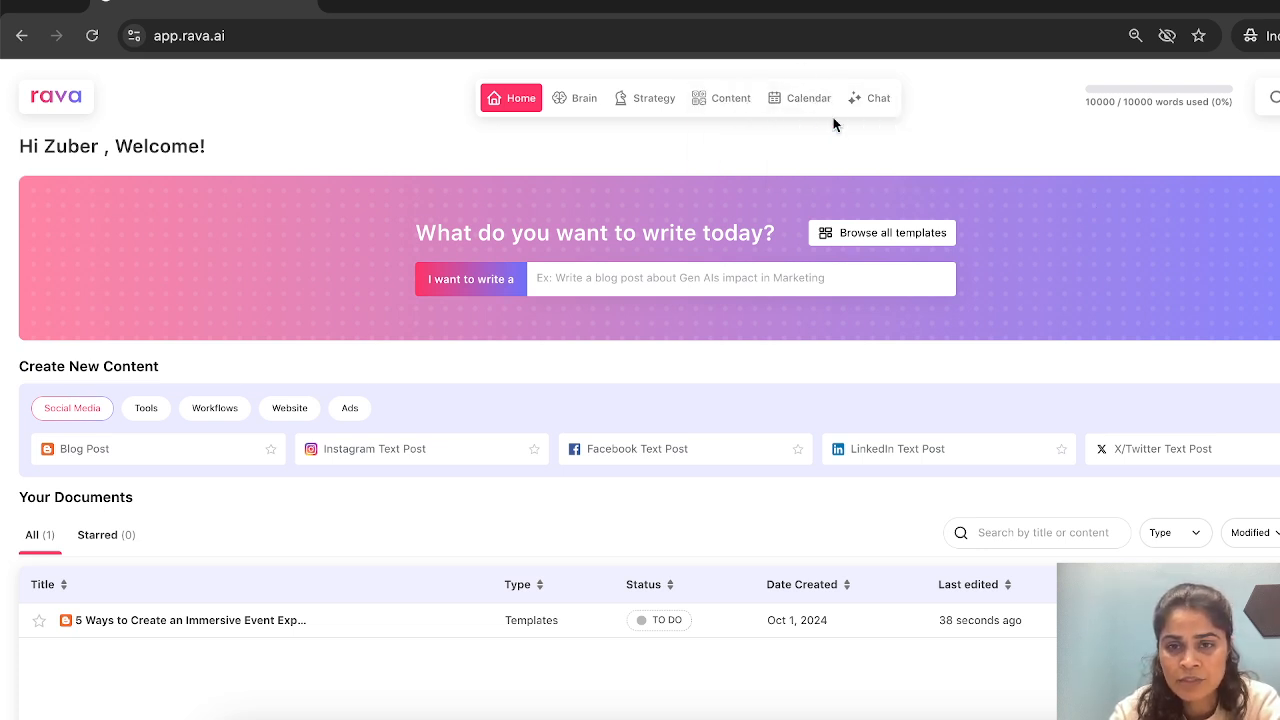
- Open the calendar and review the plan lengths and channels offered for a new content plan
left_click(809, 106)
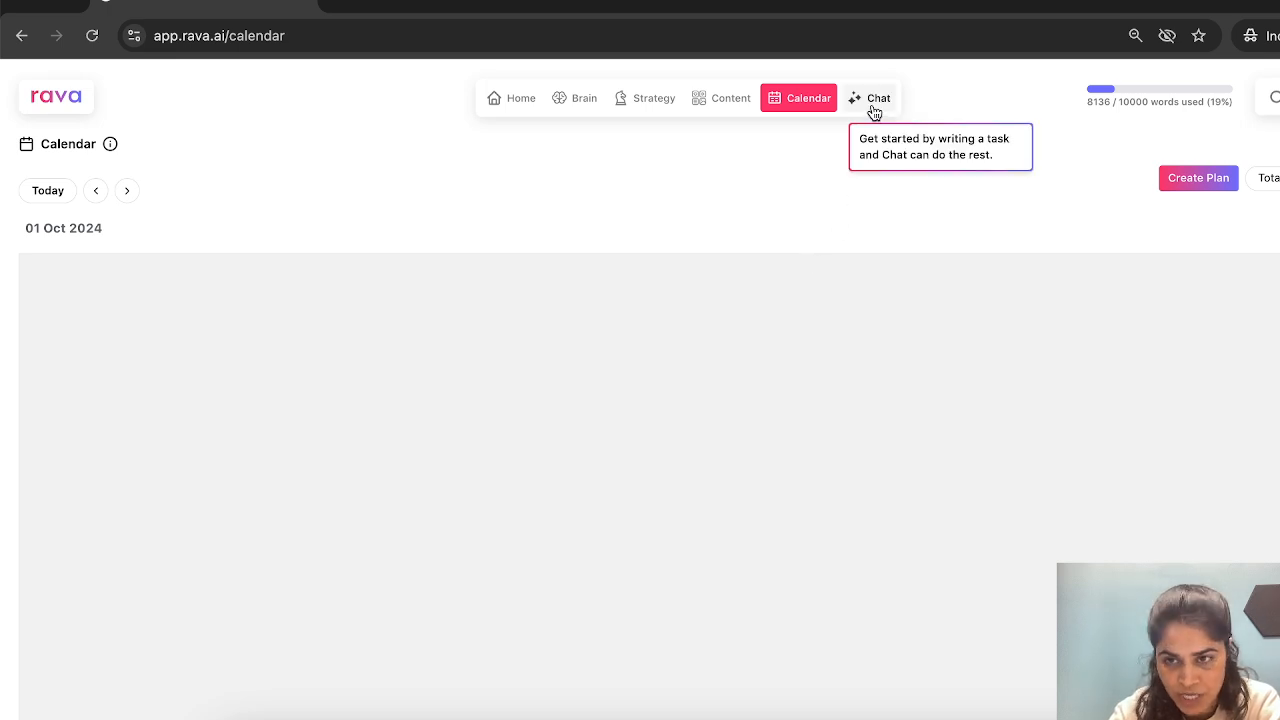
left_click(1196, 180)
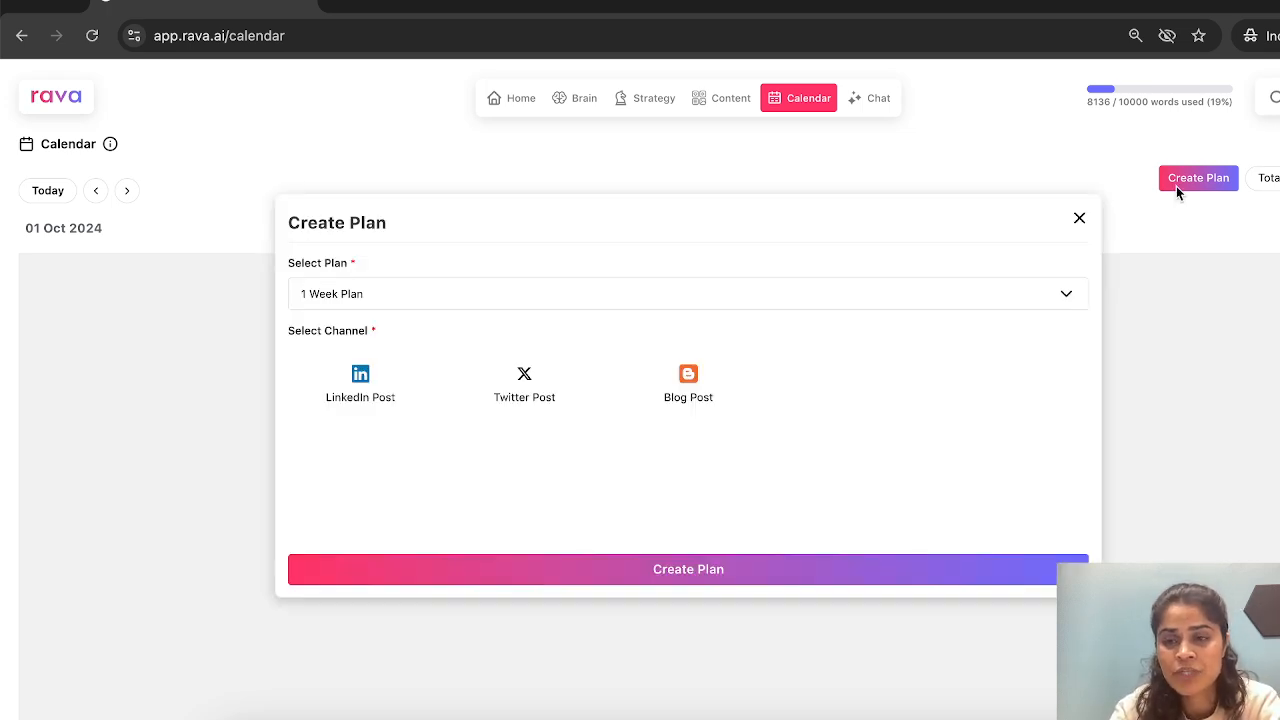
left_click(532, 304)
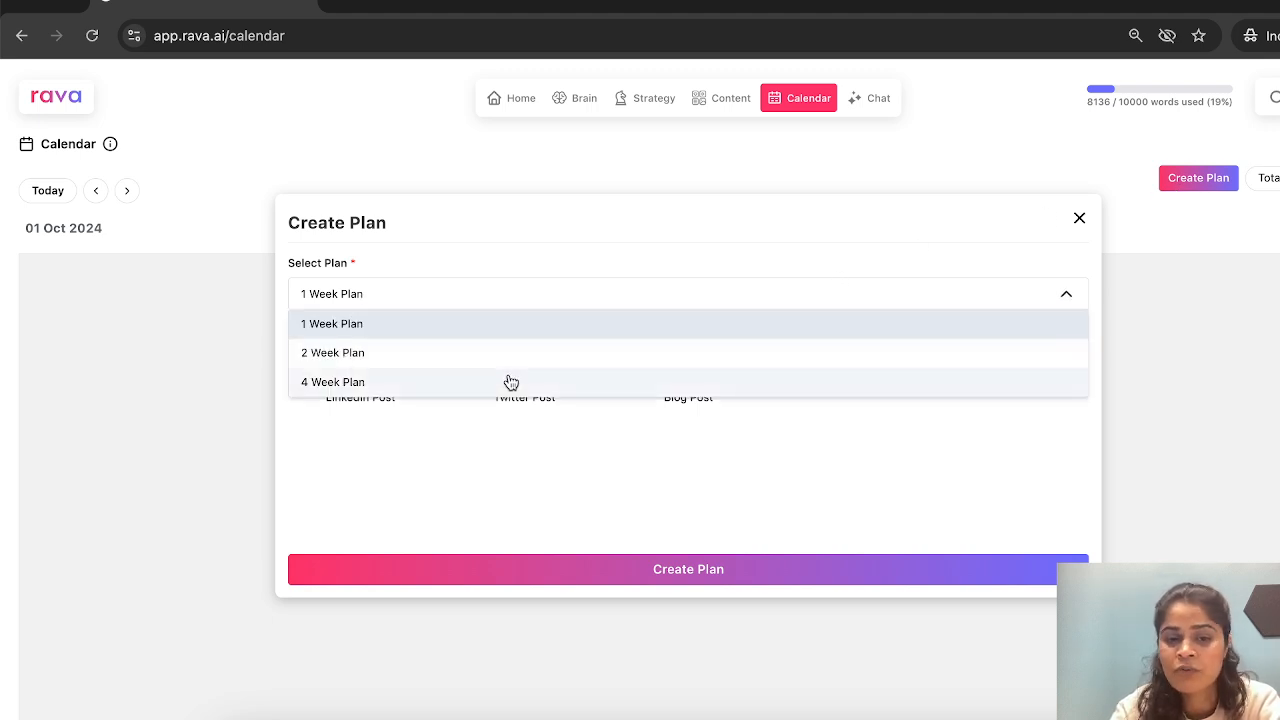
left_click(603, 333)
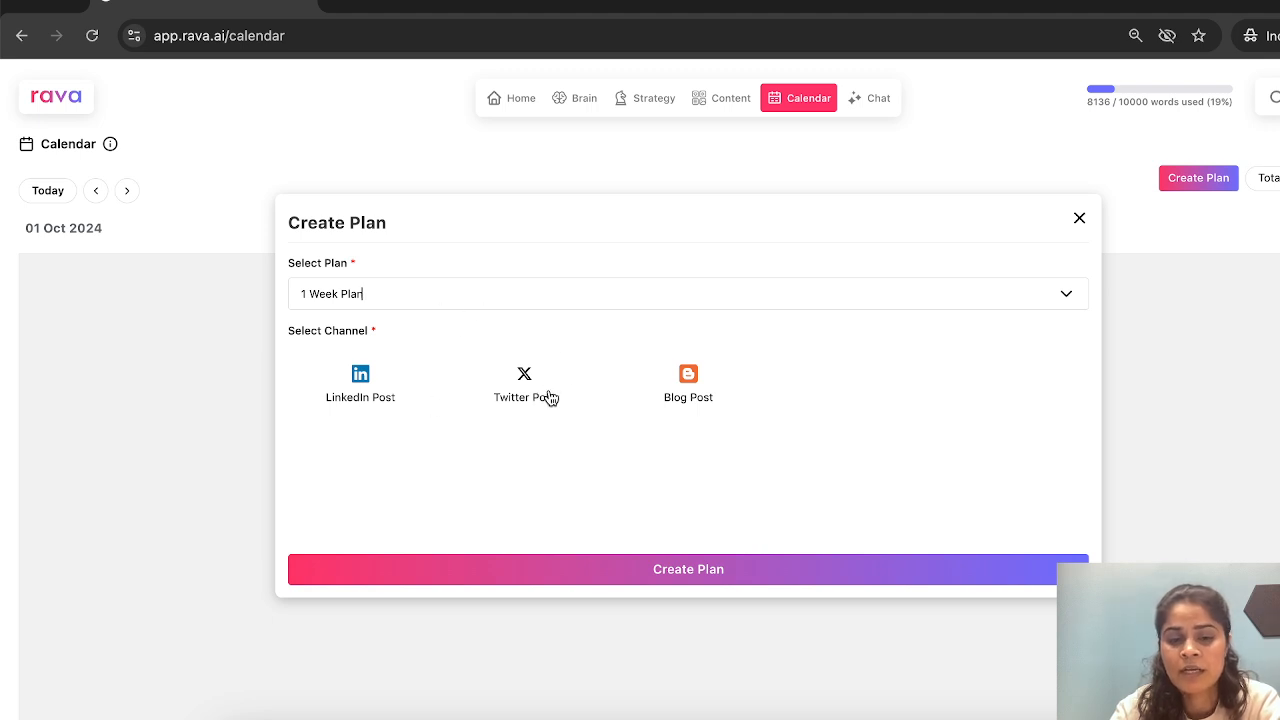
left_click(698, 393)
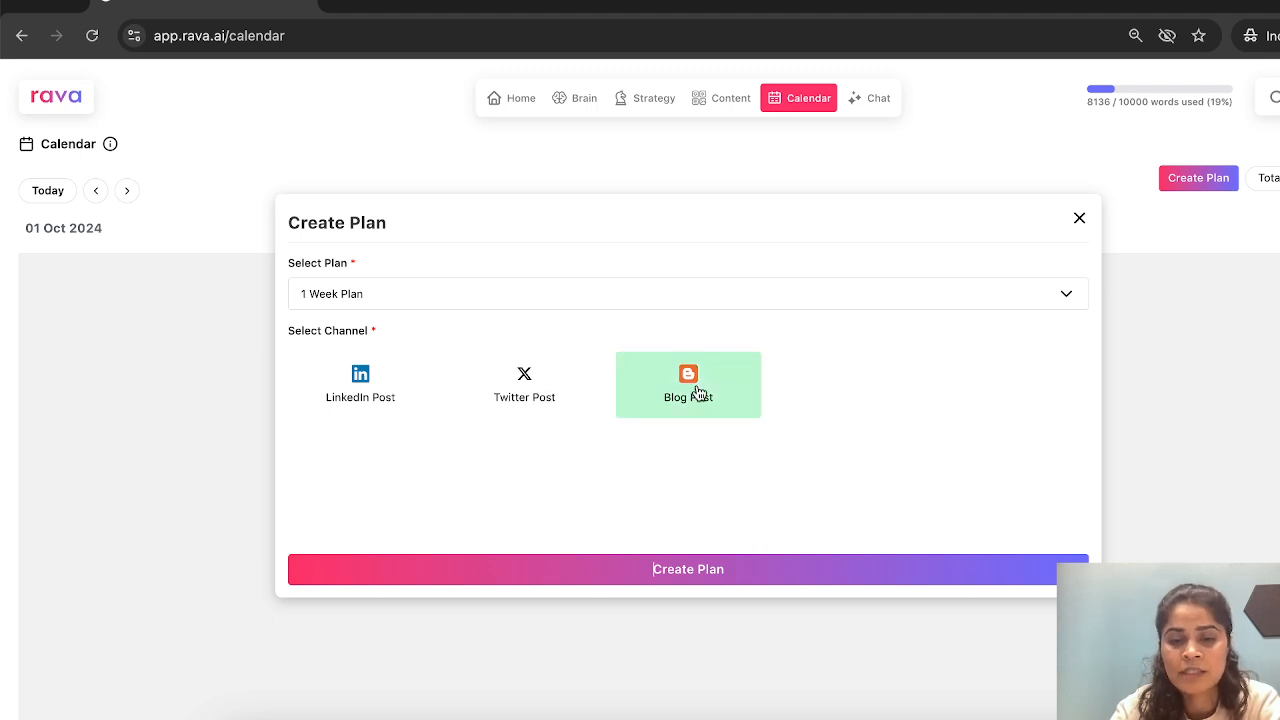
left_click(1080, 222)
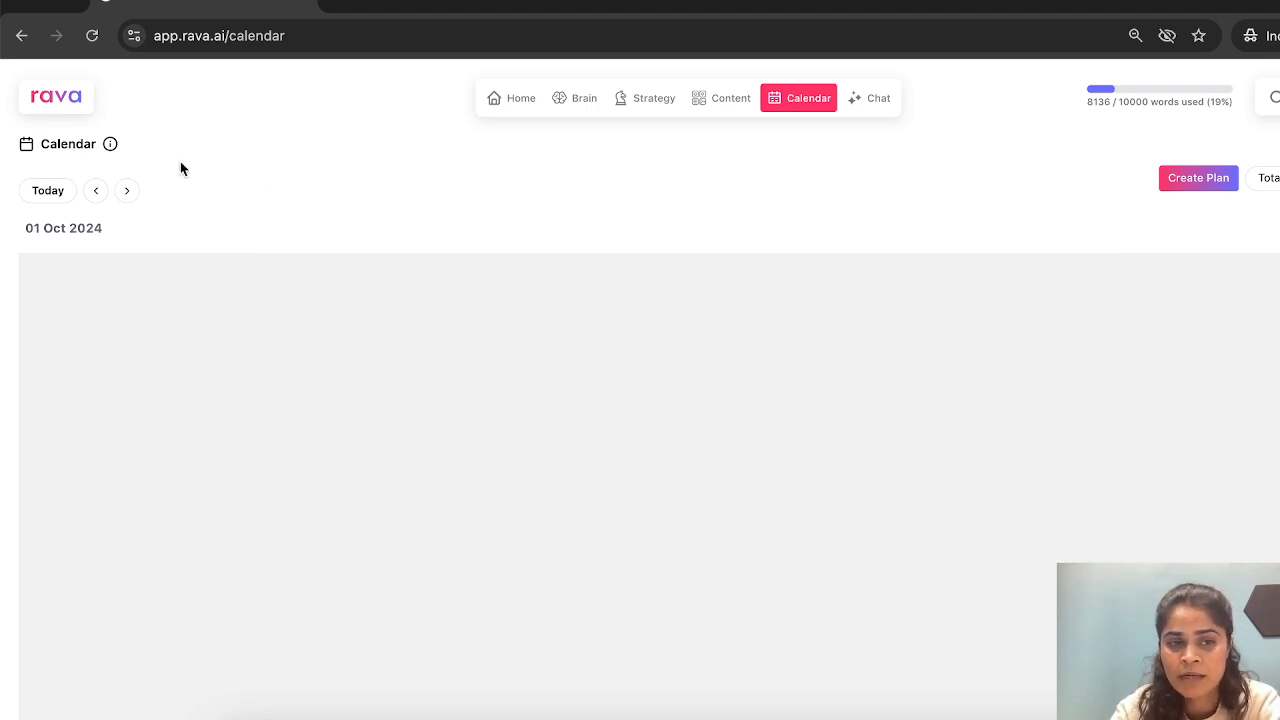
- Move the calendar to 06 Oct 2024 and create a 1 Week Plan for the Twitter Post channel
left_click(129, 191)
left_click(128, 192)
left_click(95, 191)
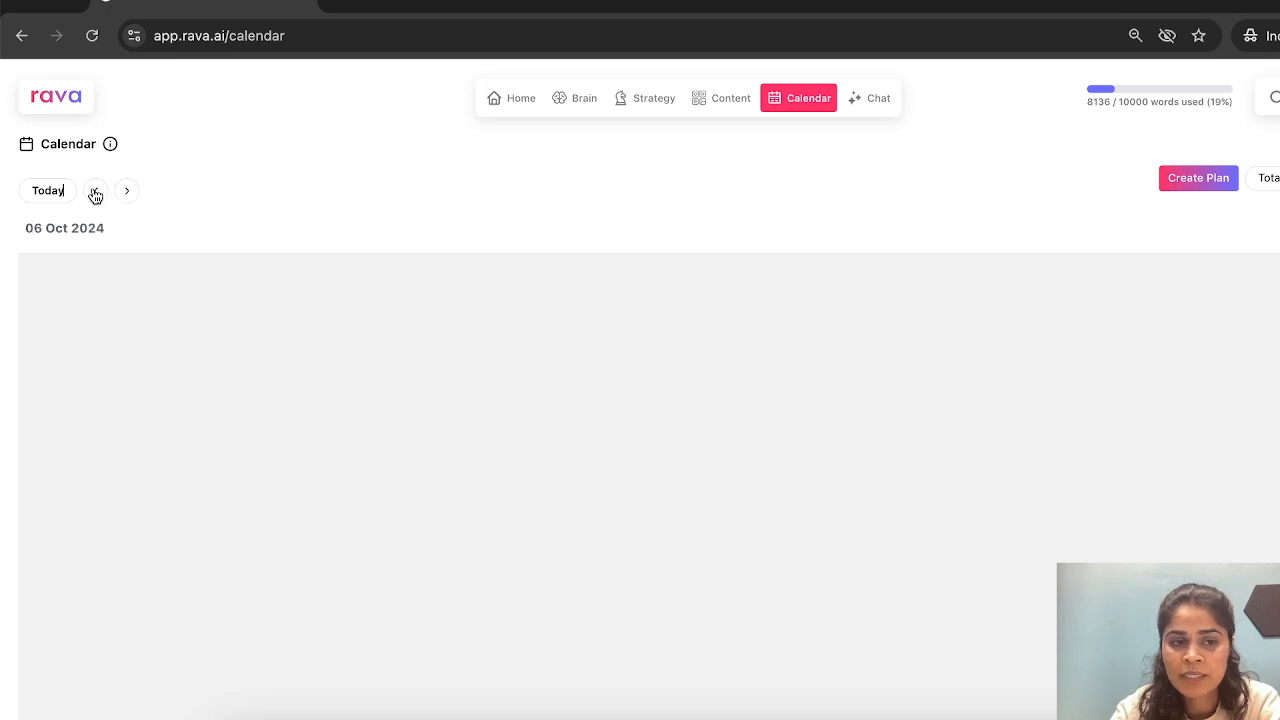
left_click(1222, 180)
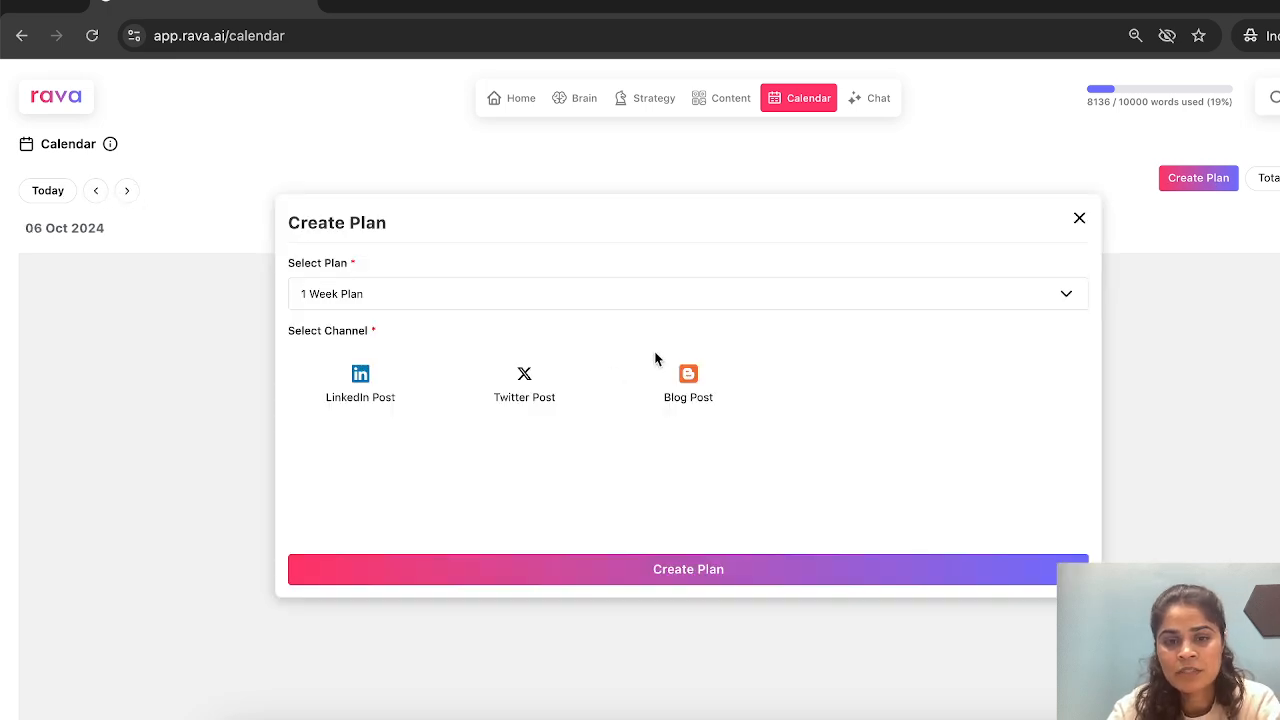
left_click(540, 394)
left_click(581, 580)
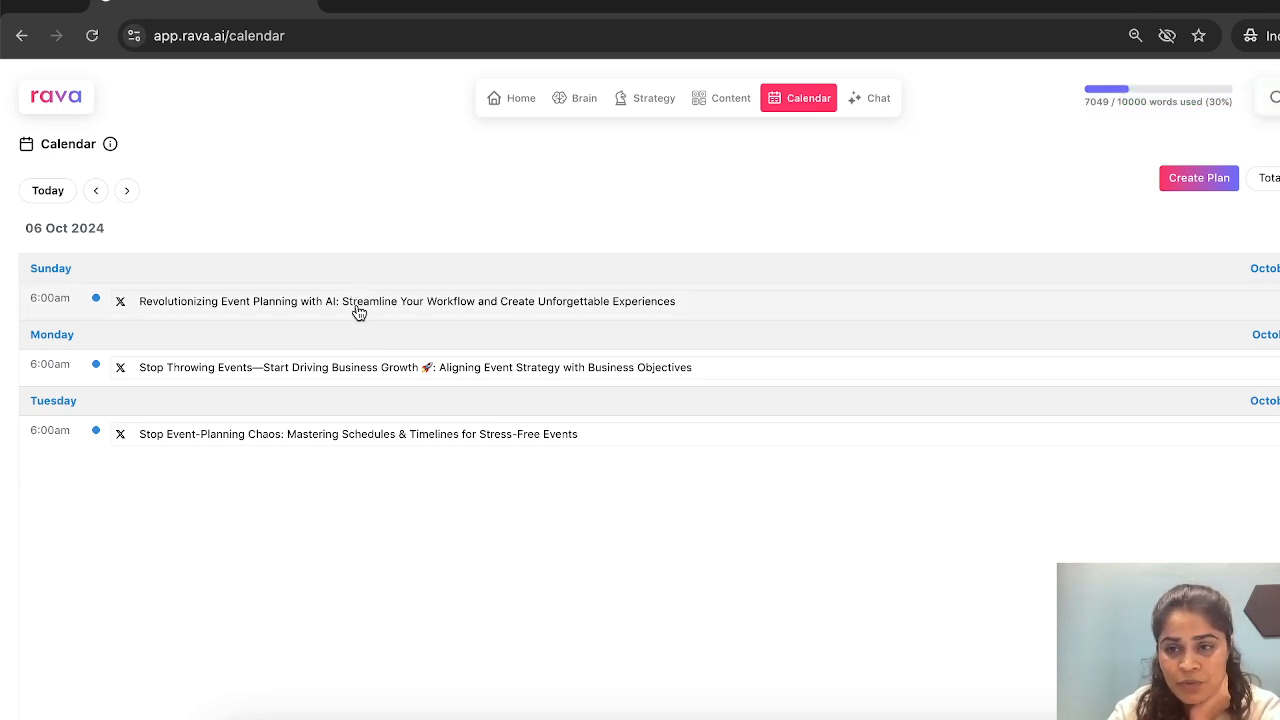
- Open Sunday's planned Twitter post and check its date and time options
left_click(467, 311)
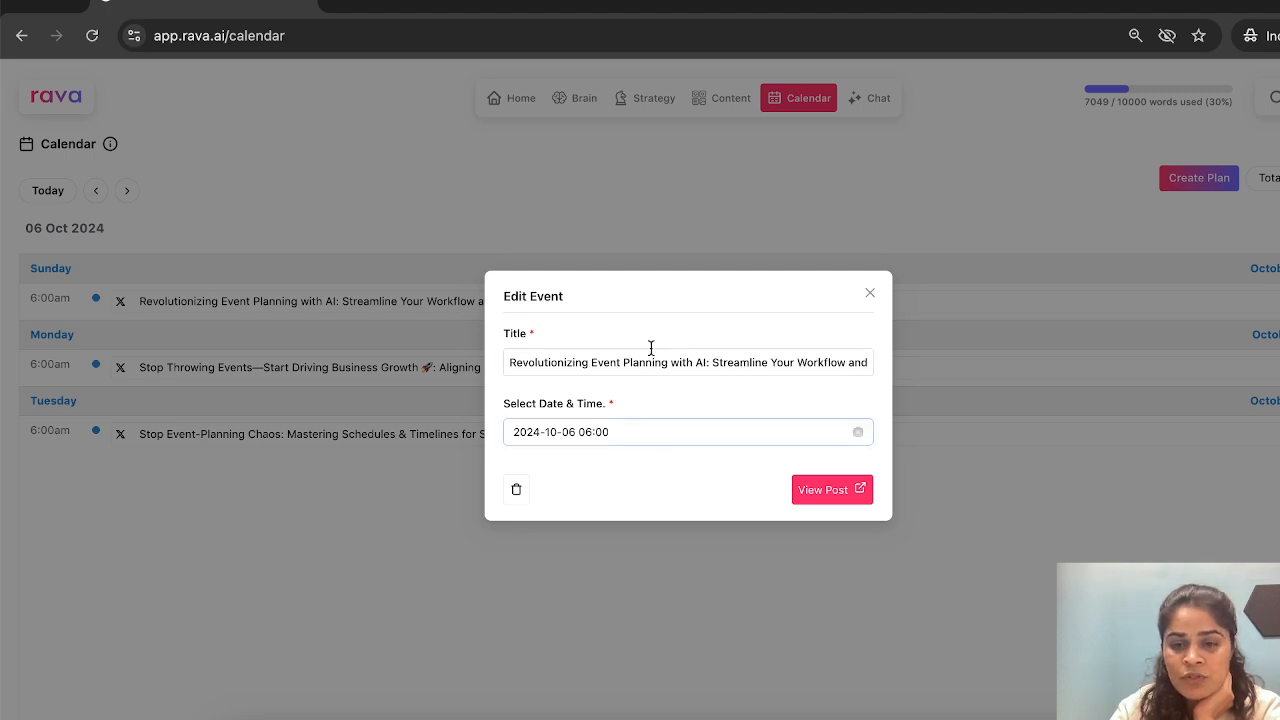
left_click(666, 431)
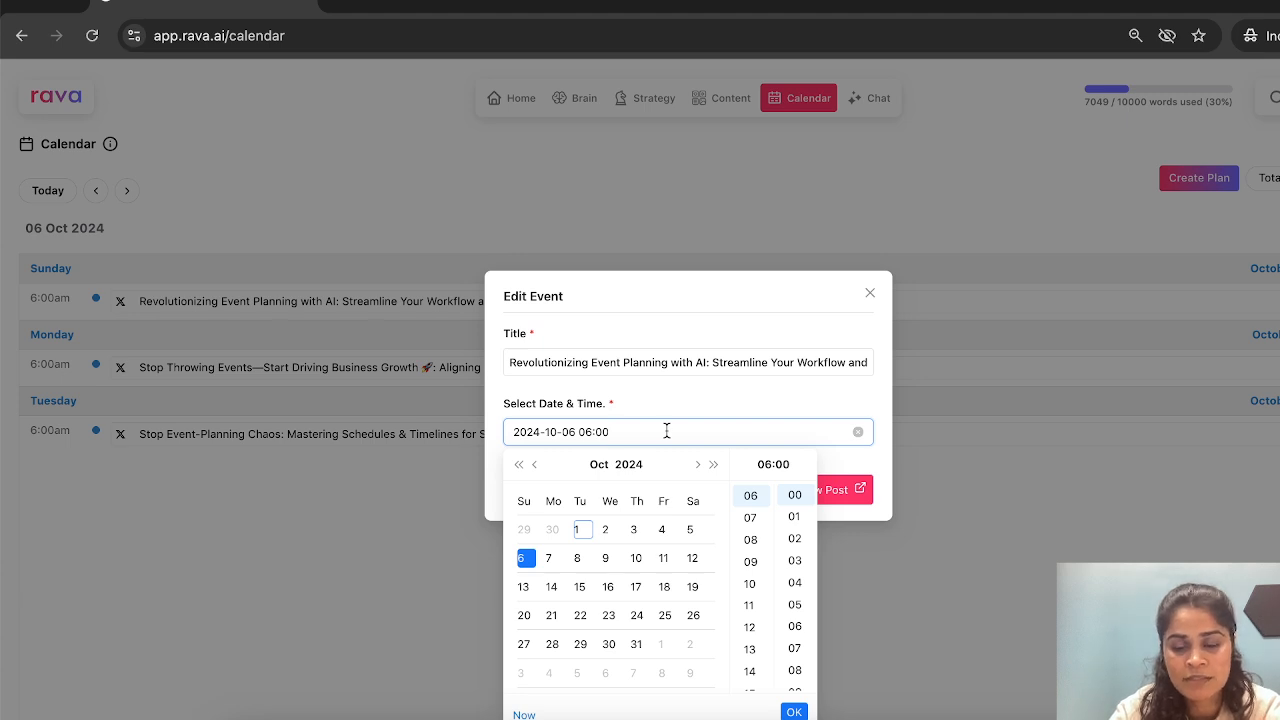
left_click(869, 293)
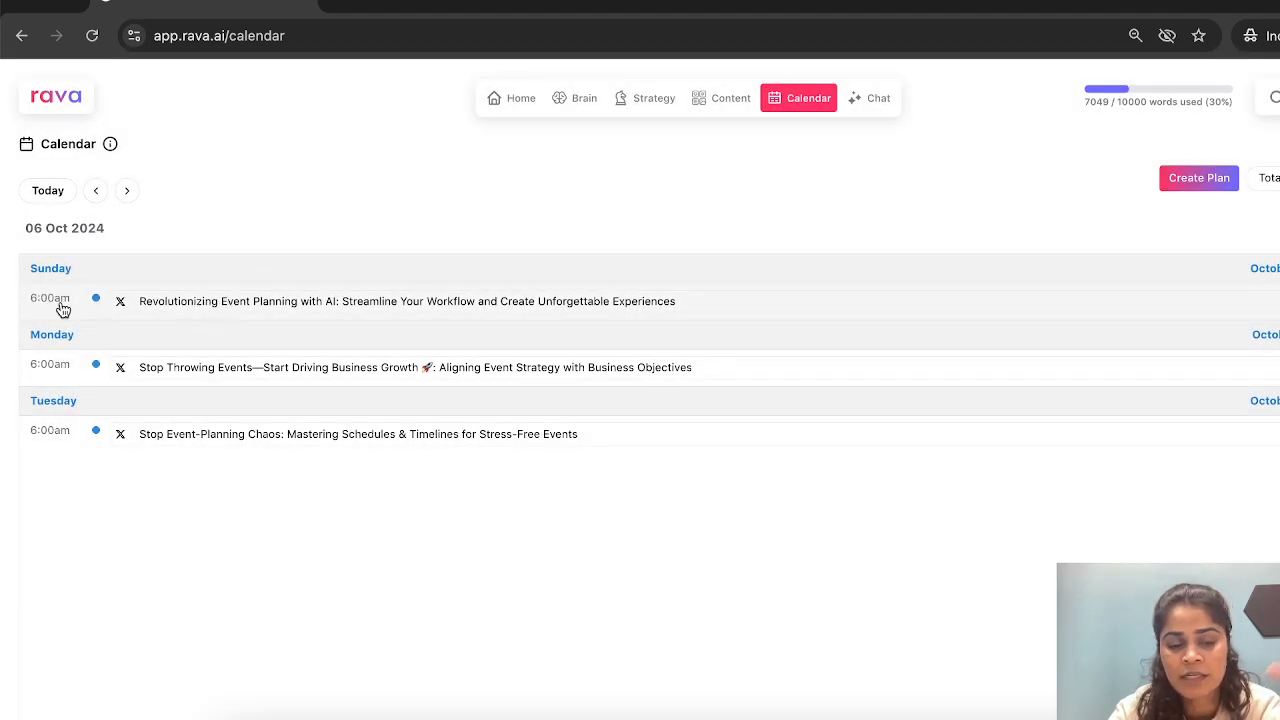
- Reopen Sunday's planned post and read through its full title, closing it without edits
left_click(313, 304)
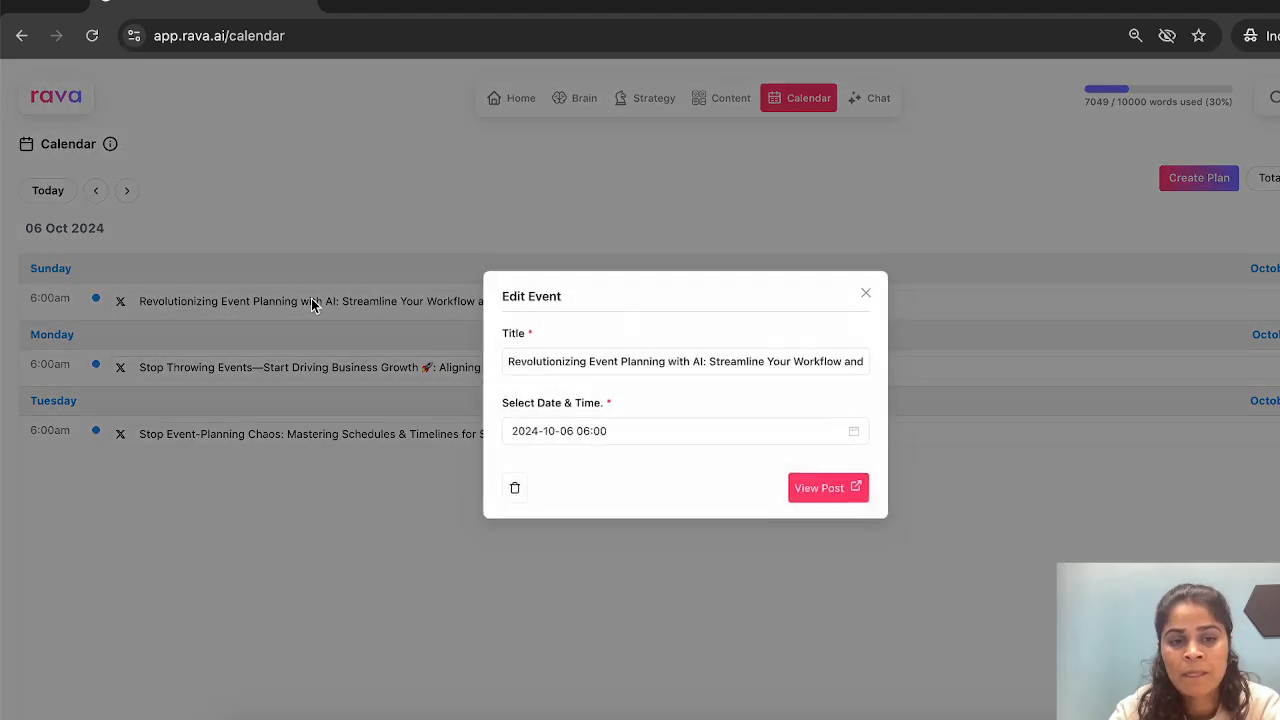
left_click_drag(696, 362, 863, 392)
left_click(820, 357)
left_click_drag(812, 357, 860, 365)
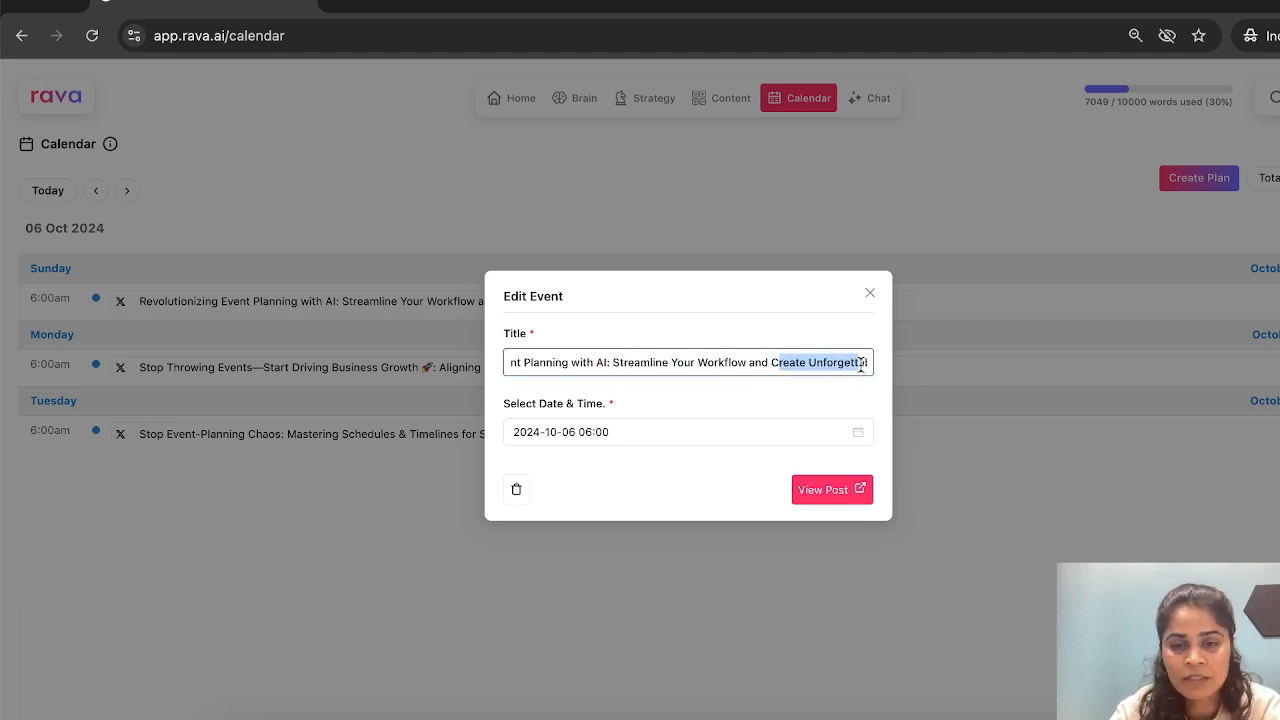
left_click(858, 363)
left_click_drag(617, 362, 426, 355)
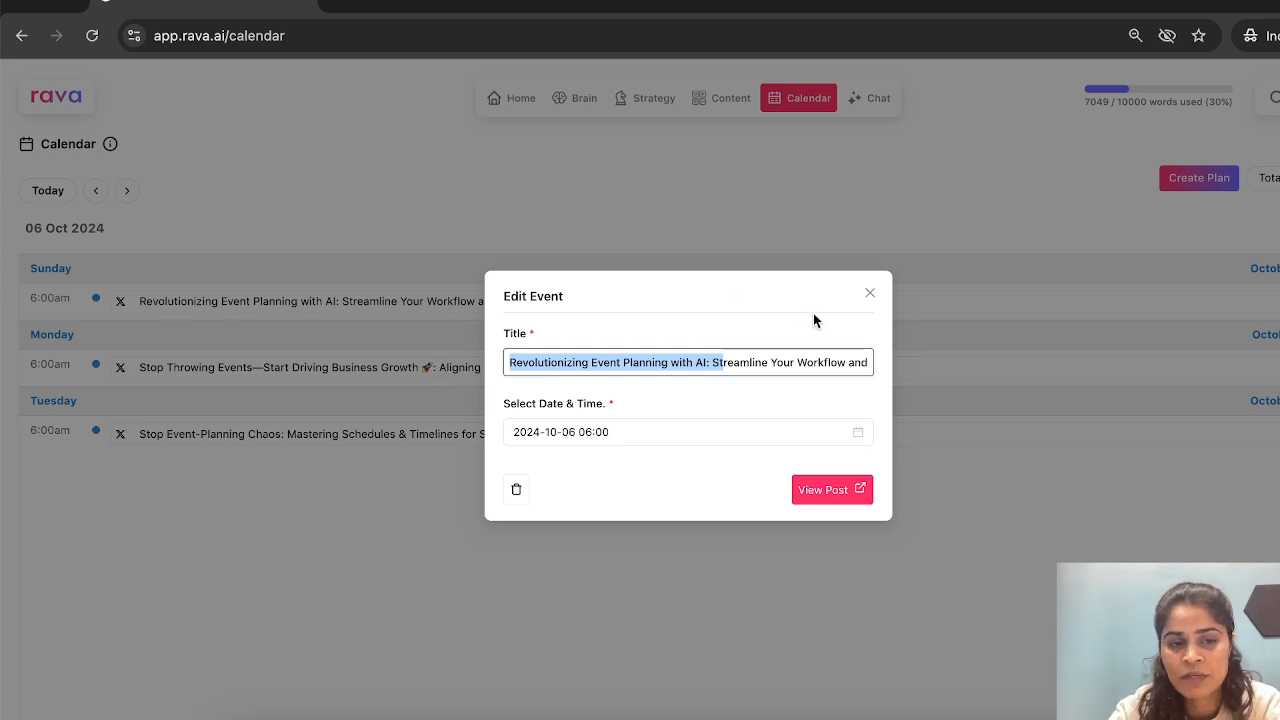
left_click(869, 294)
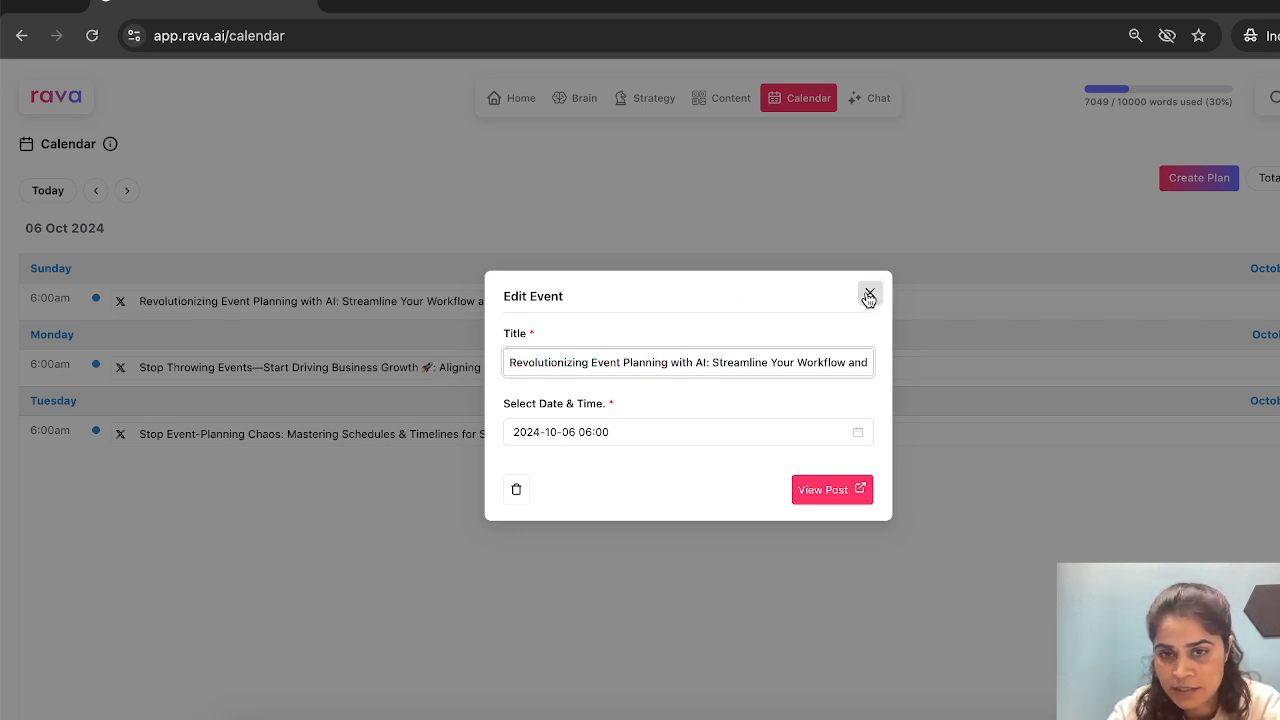
- Start a new chat and set Warpbay as its knowledge base
left_click(864, 104)
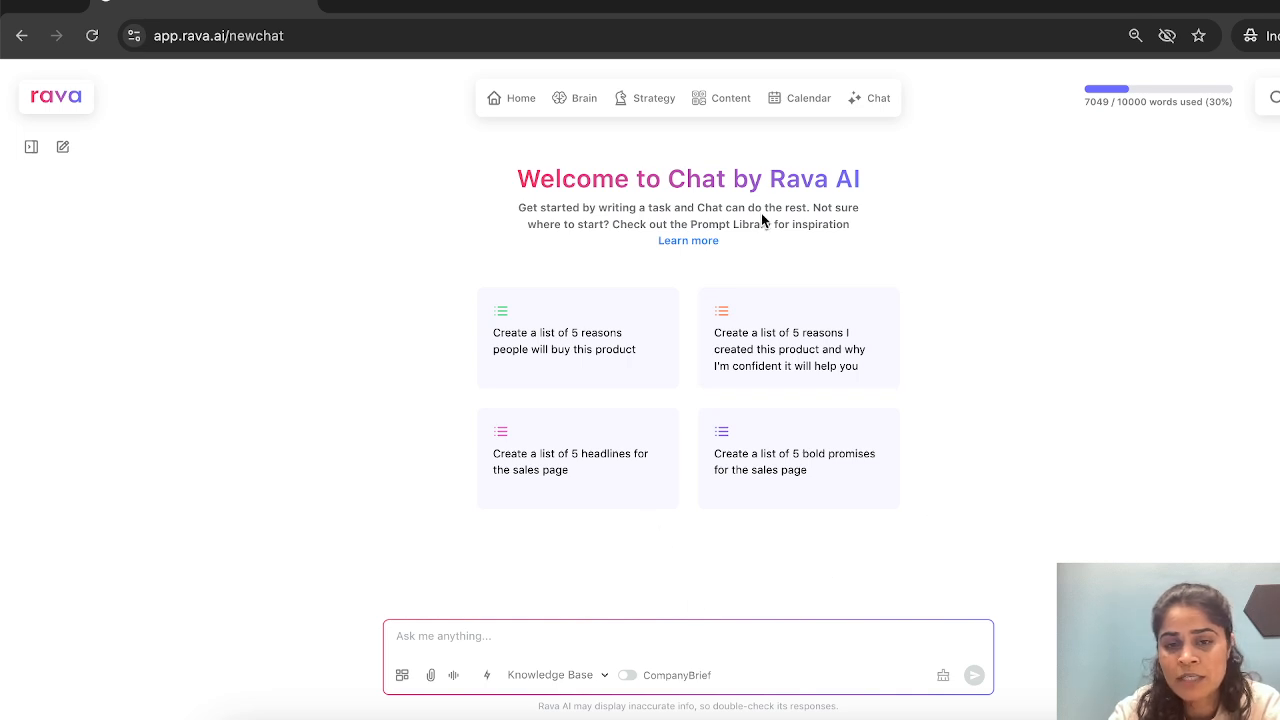
left_click(627, 638)
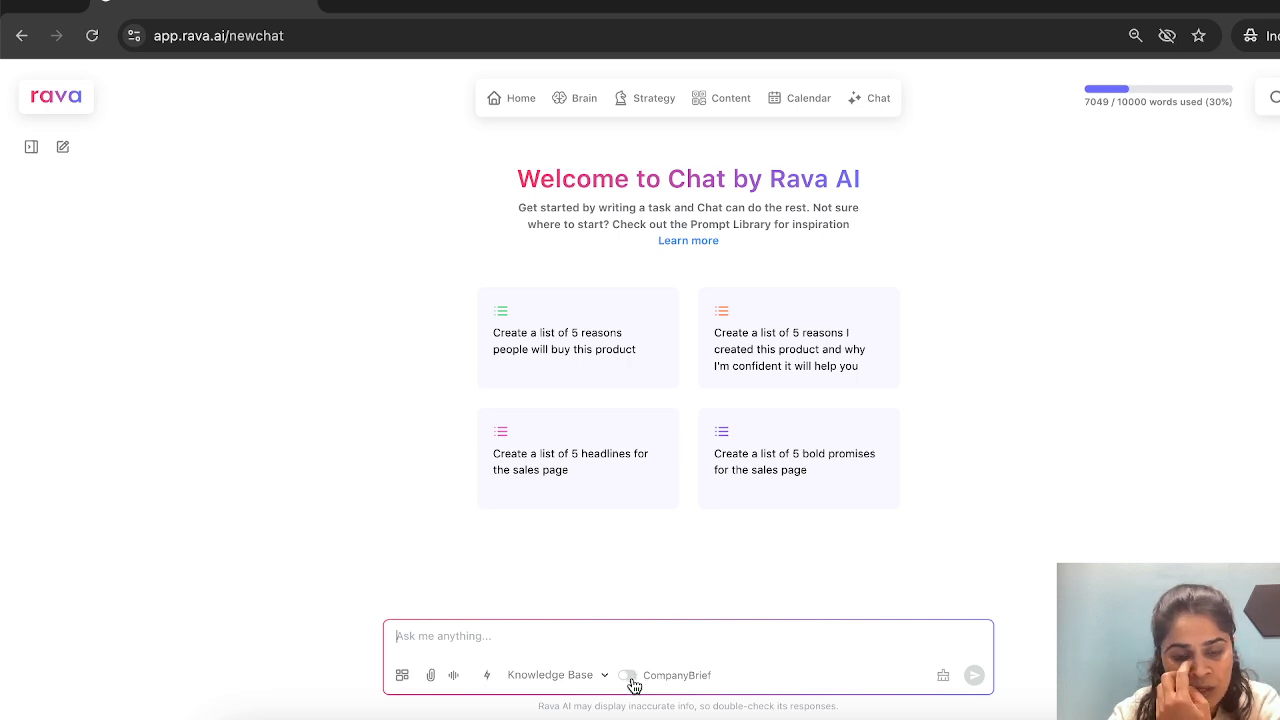
left_click(564, 684)
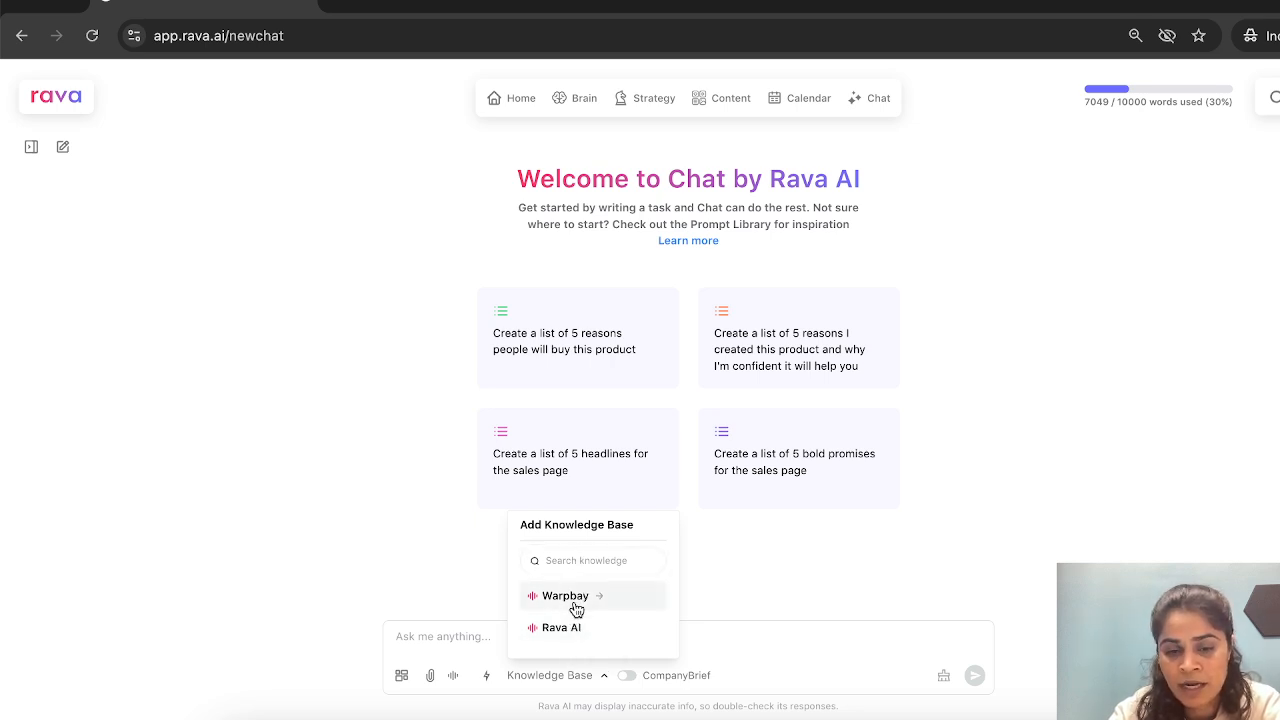
left_click(572, 601)
- Ask the chat "who are the competitors?"
left_click(534, 636)
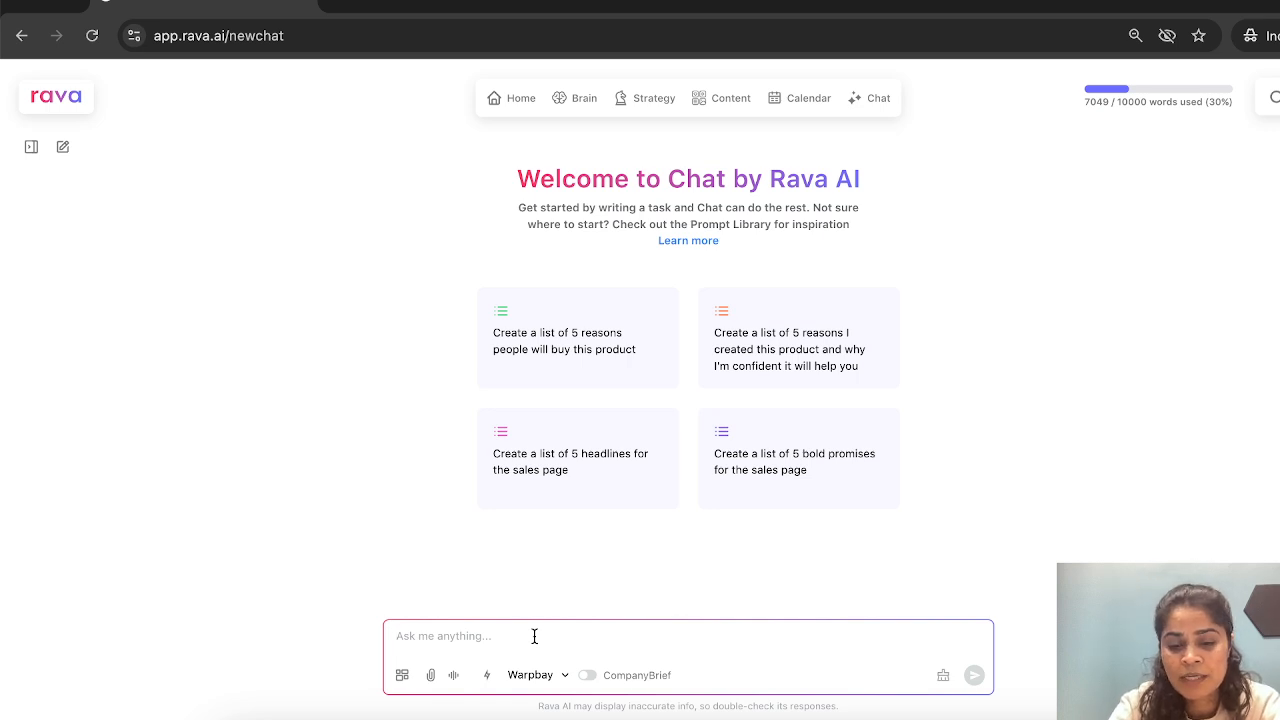
type("who ")
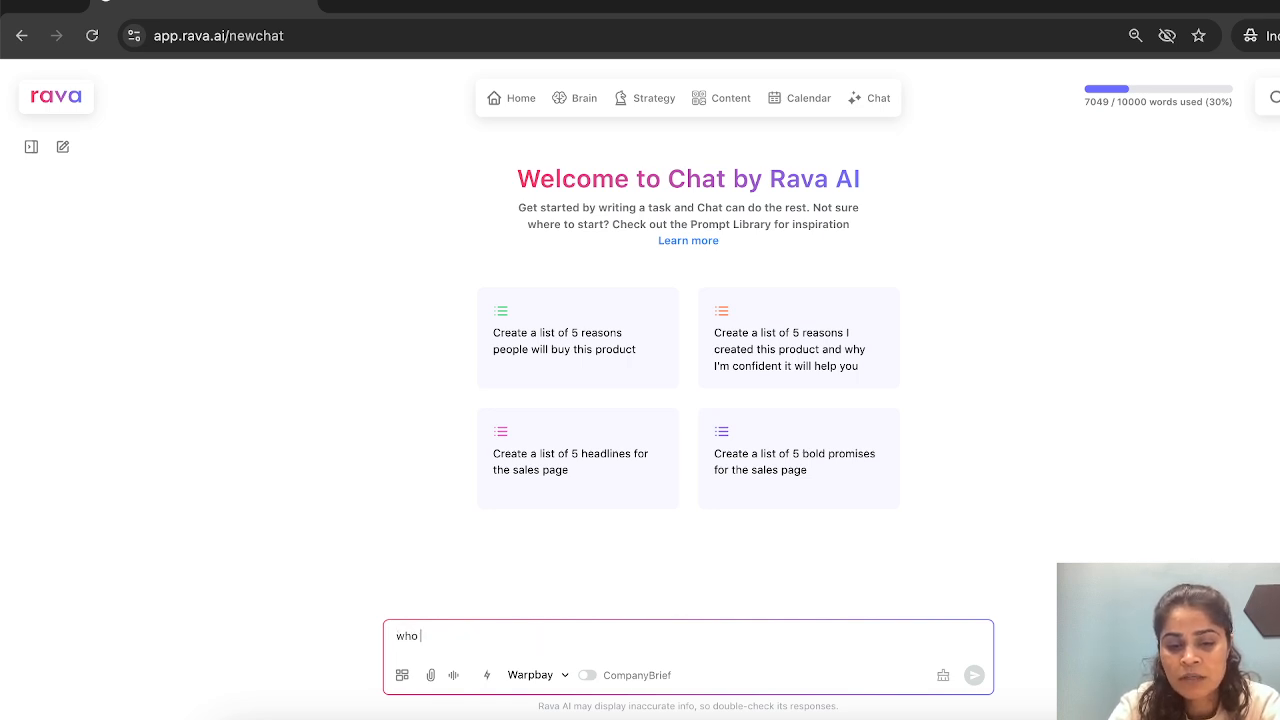
type("are the compet")
key("BackSpace")
key("BackSpace")
key("BackSpace")
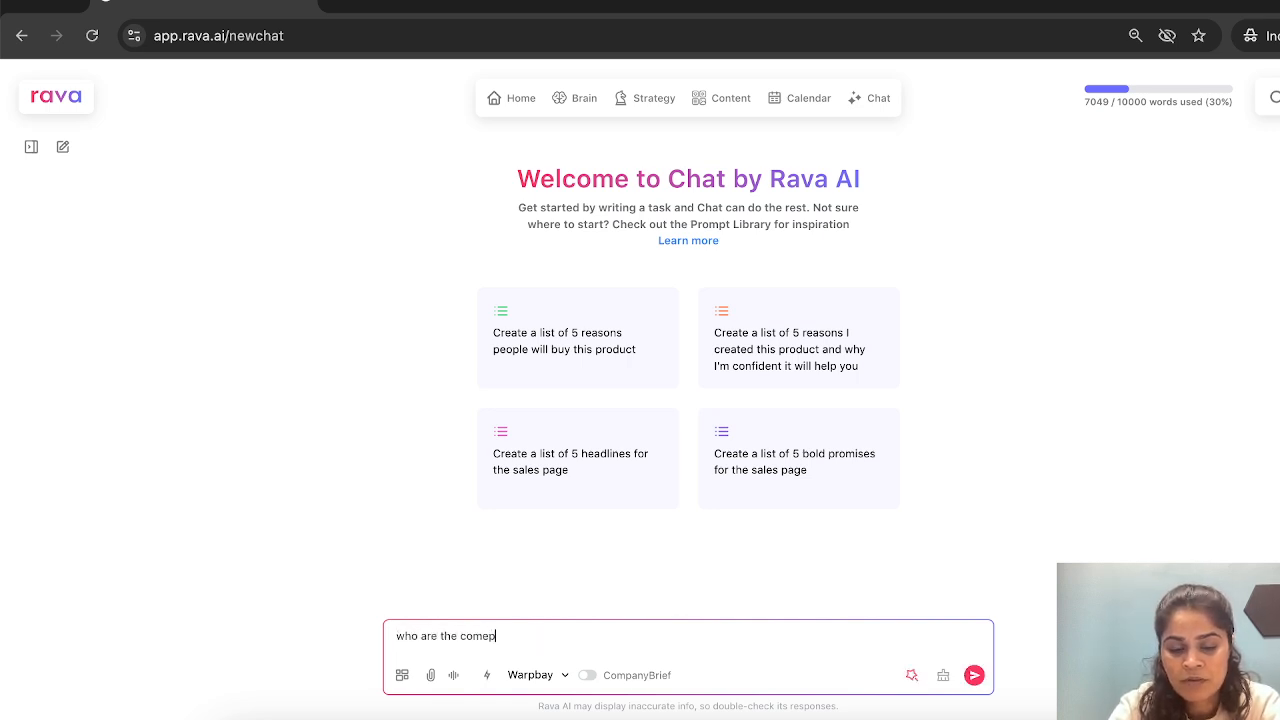
type("petit")
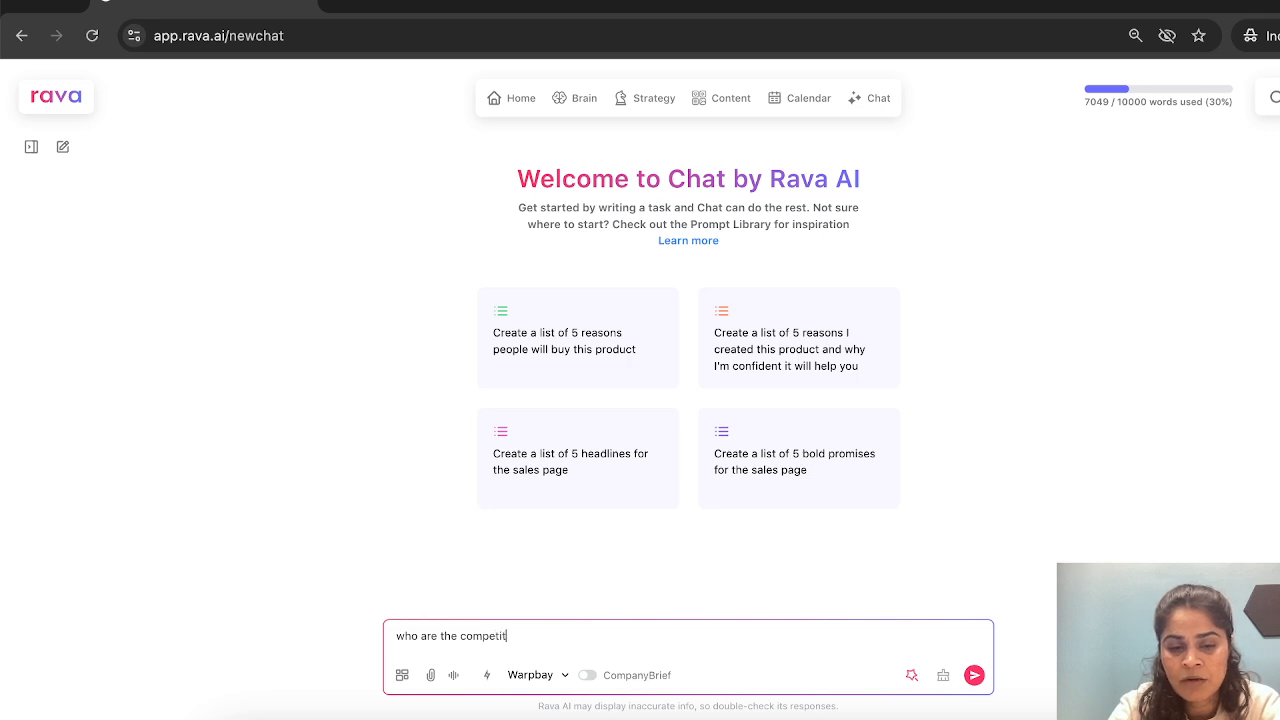
type("ors?")
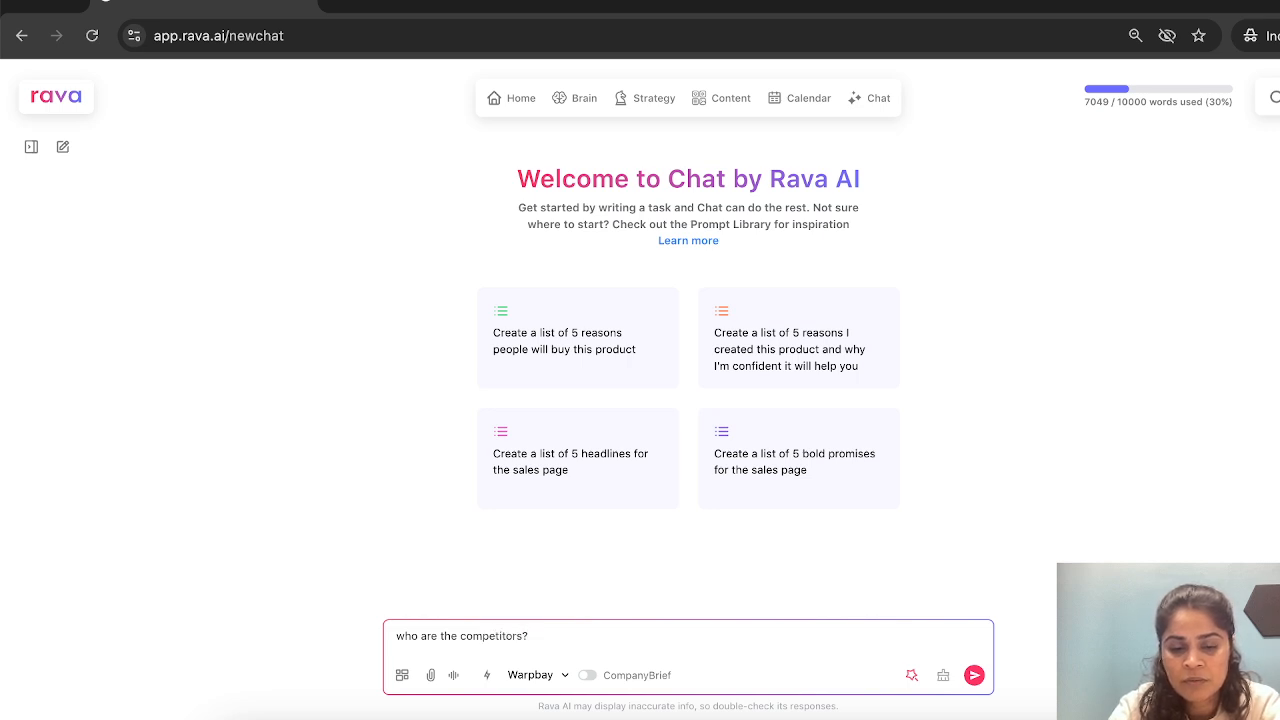
key("Return")
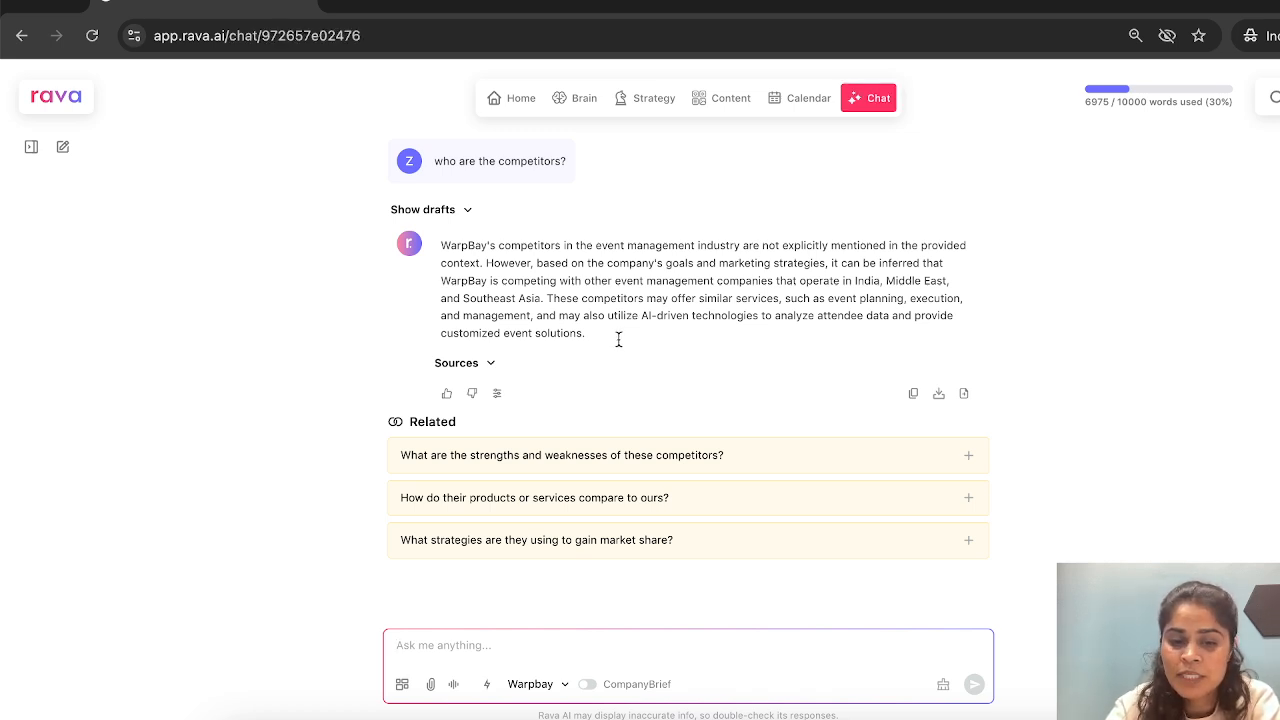
- Look over the chat's prompt templates and the sources available for attachments
left_click(402, 686)
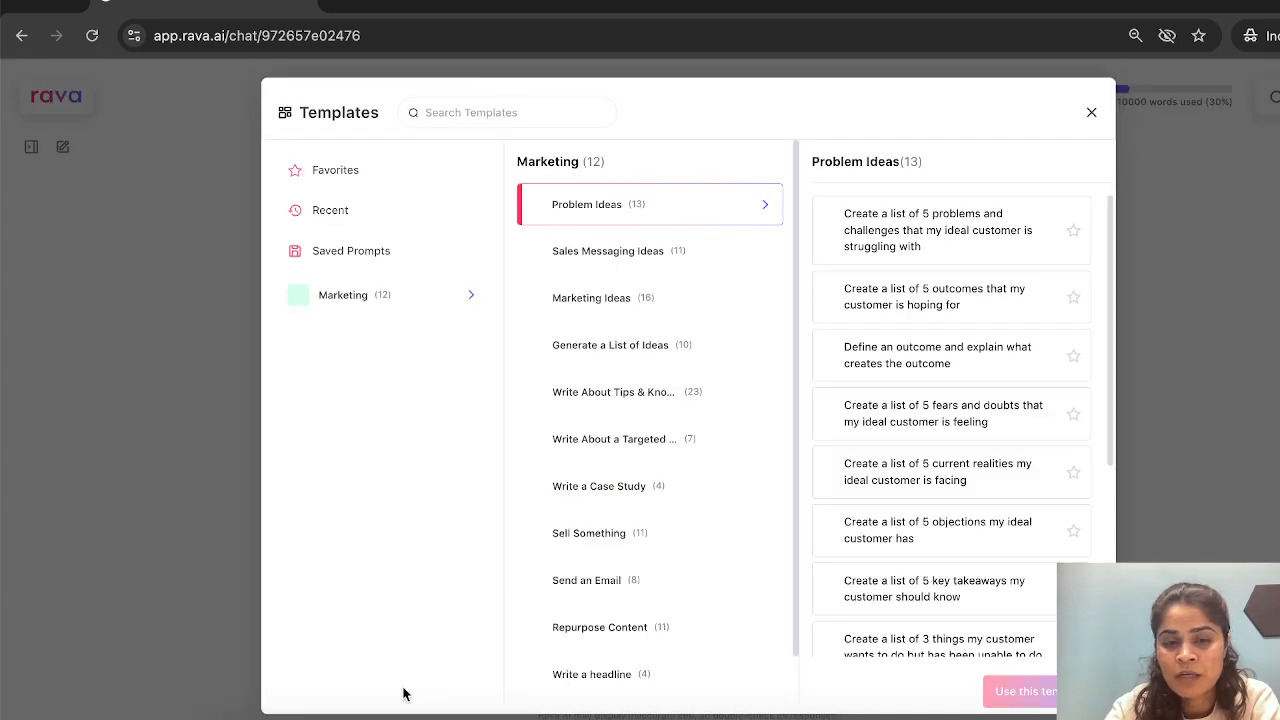
left_click(1091, 112)
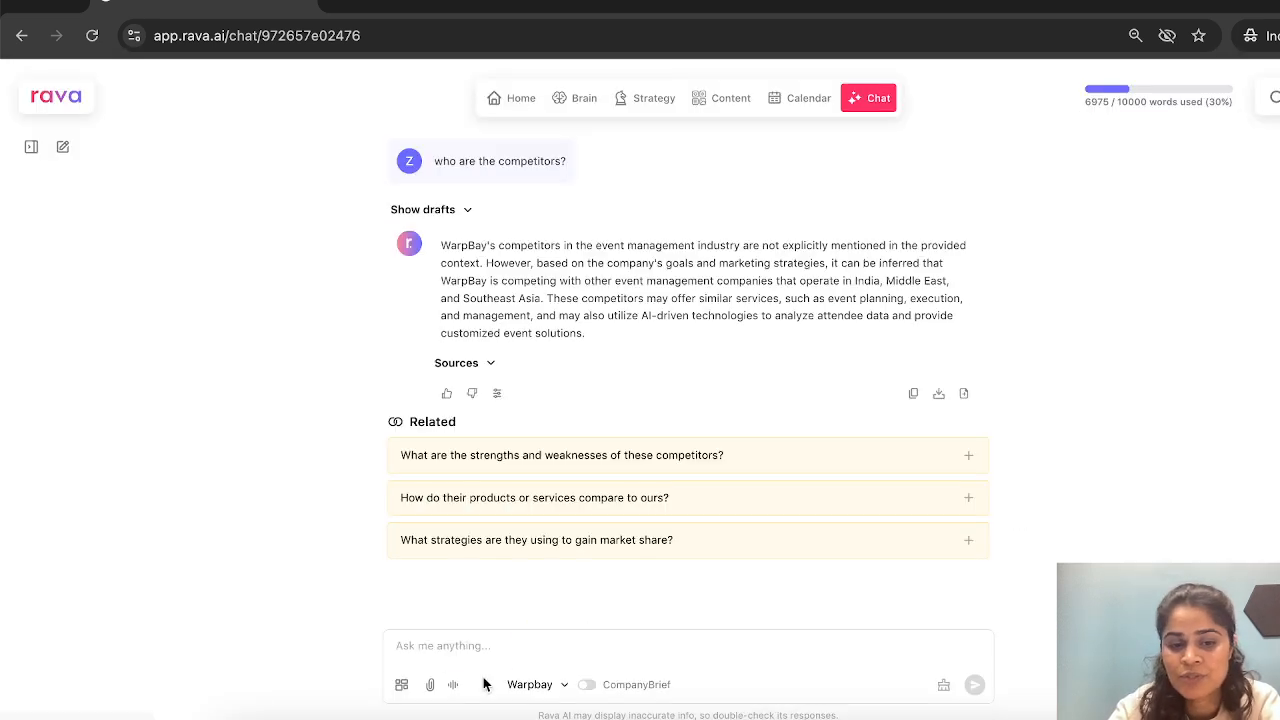
left_click(430, 684)
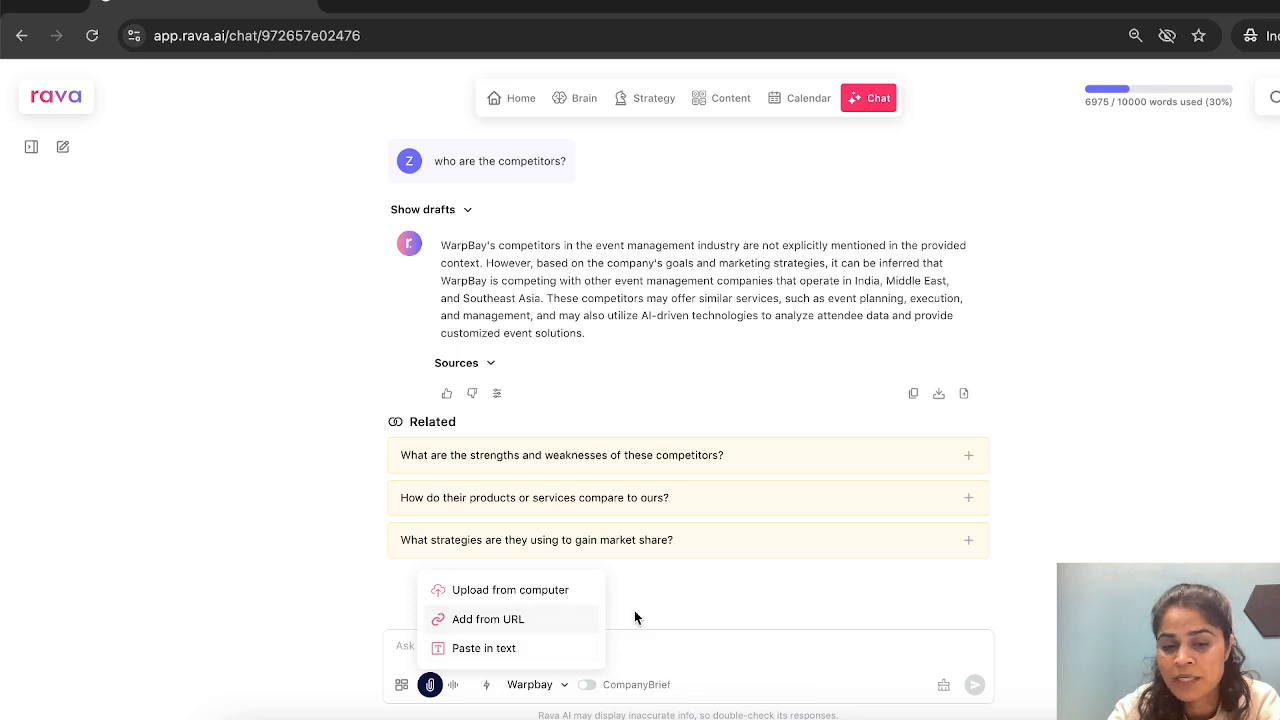
left_click(690, 583)
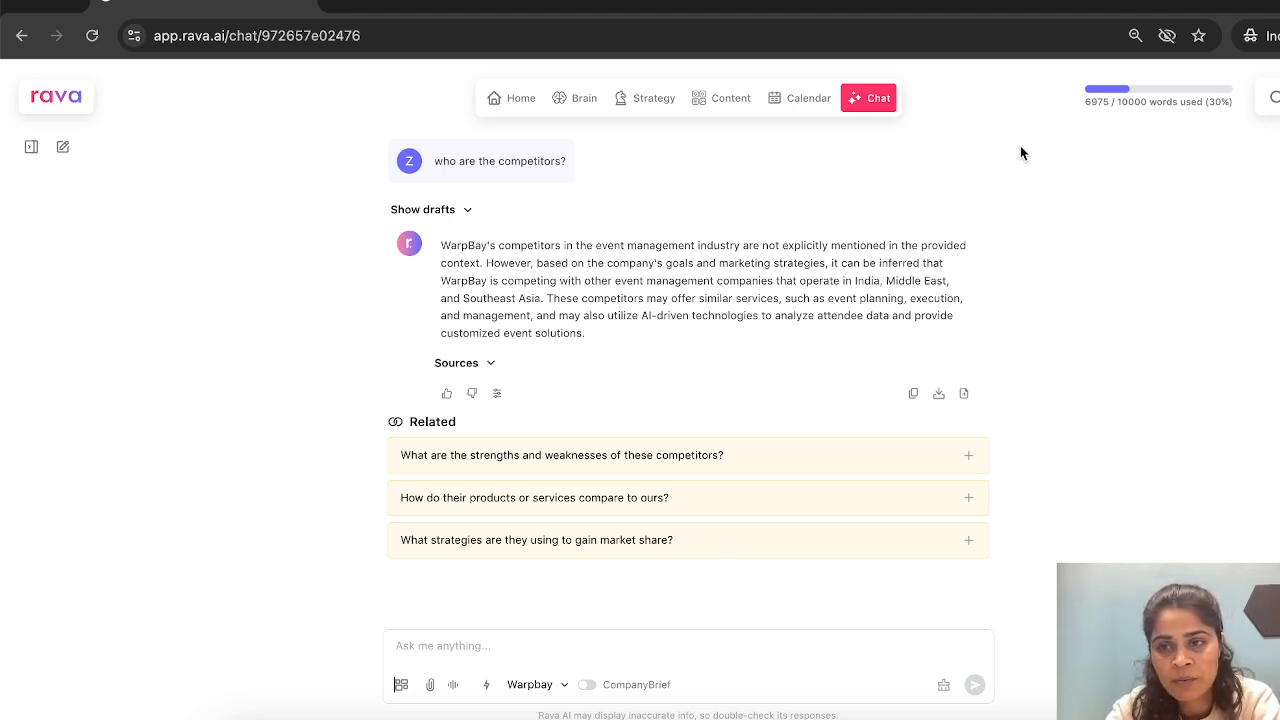
- View the Help Center and return to the chat
left_click(1275, 110)
left_click(1277, 106)
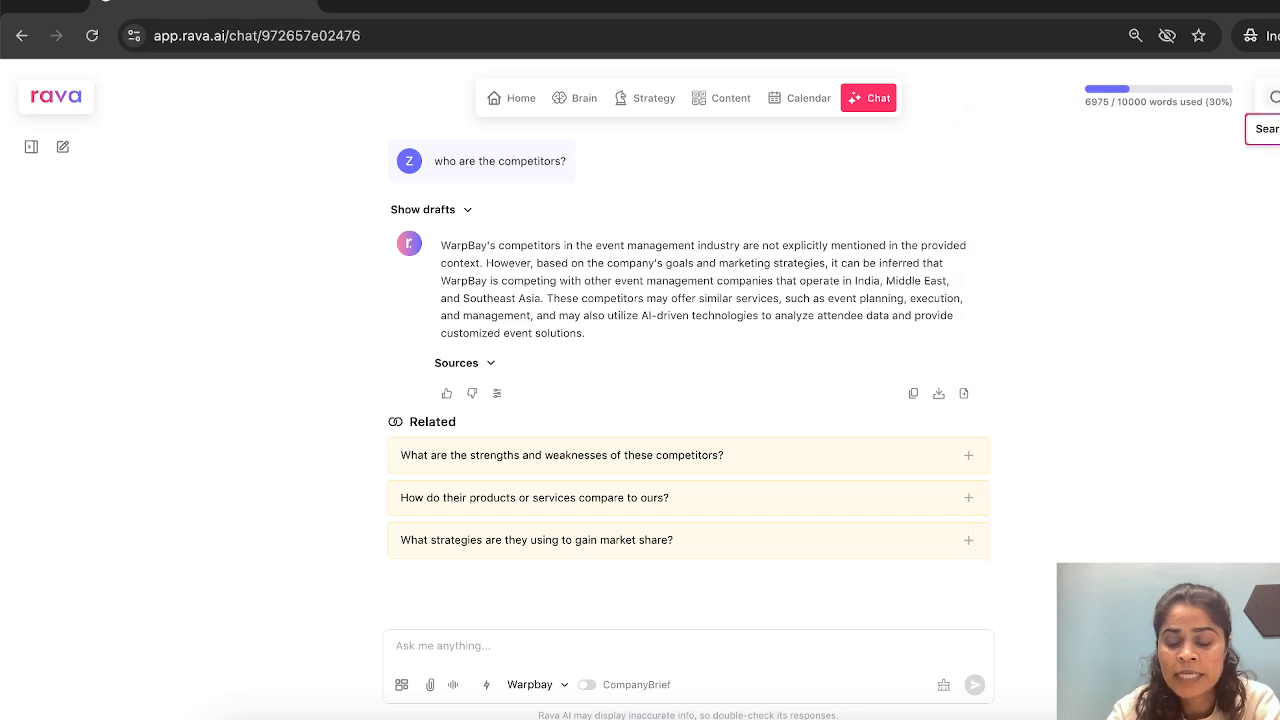
left_click(1272, 132)
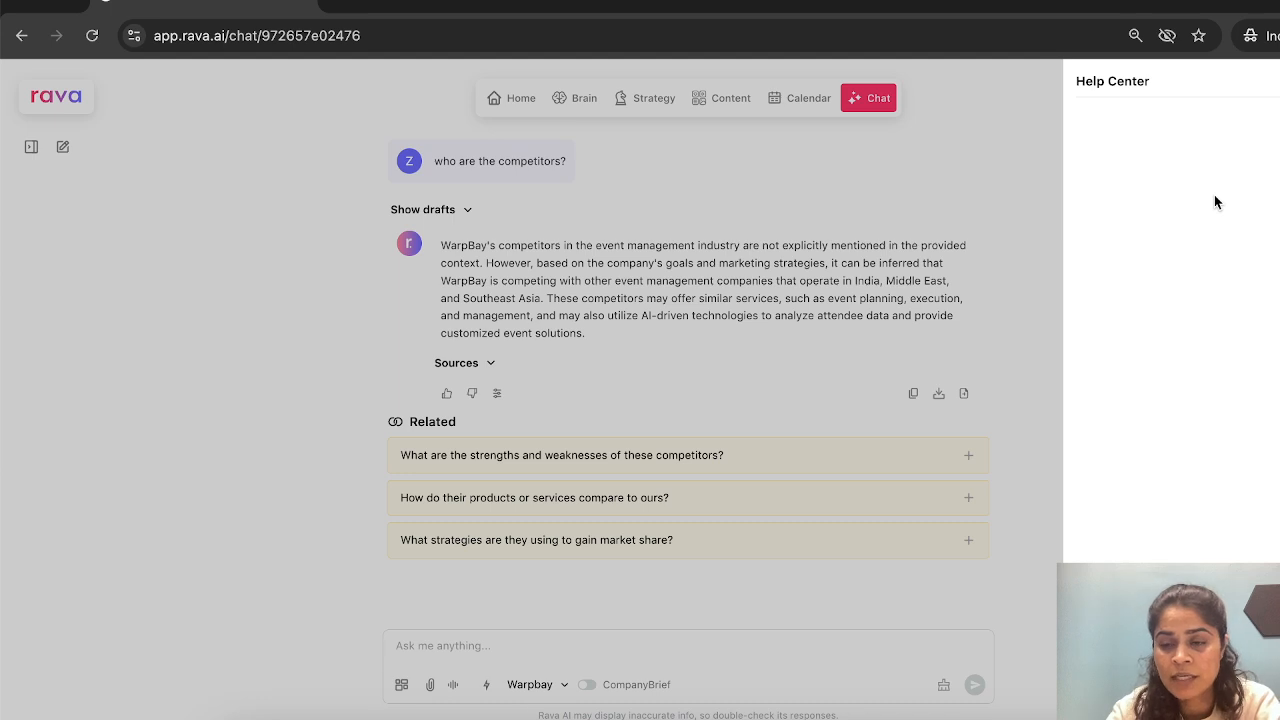
left_click(1039, 199)
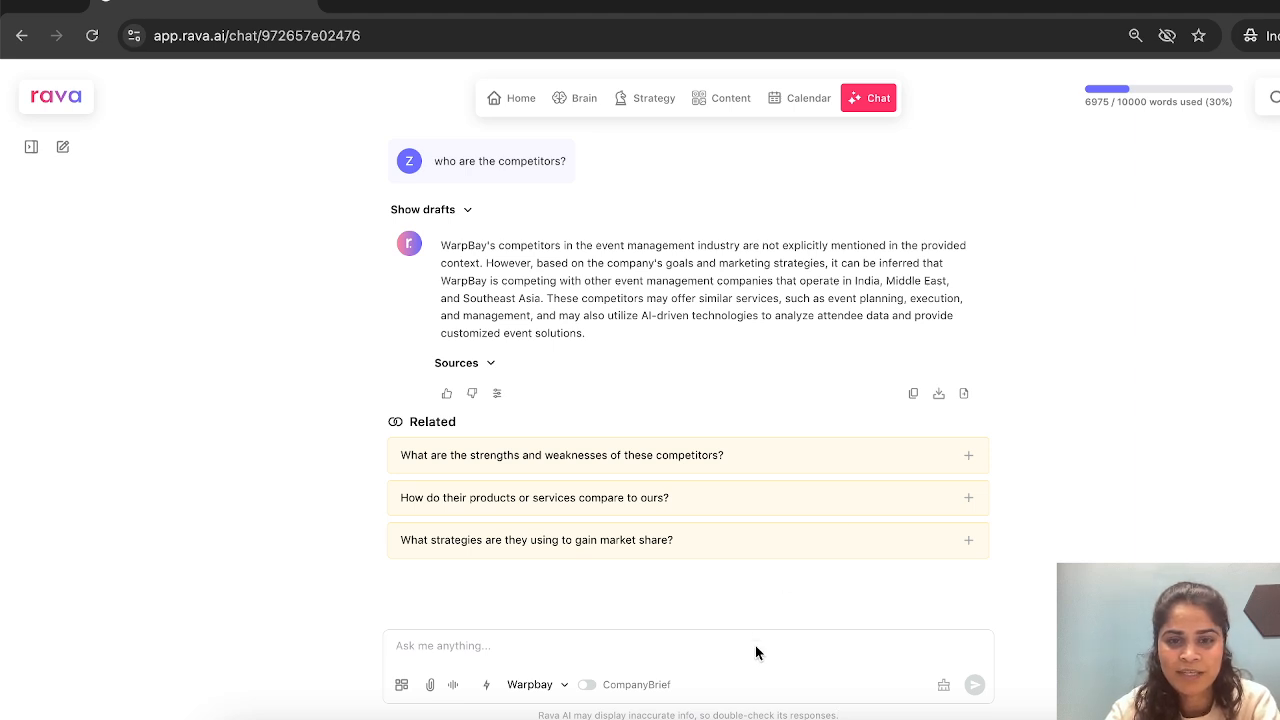
left_click(787, 718)
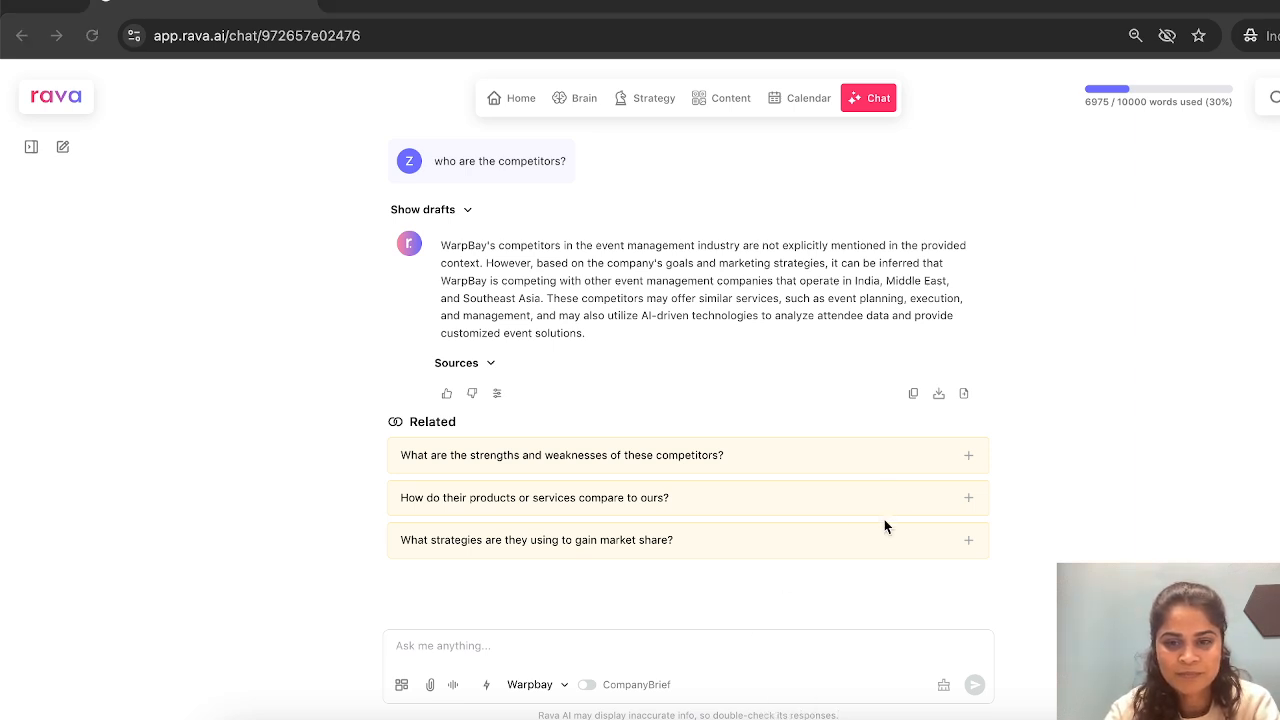